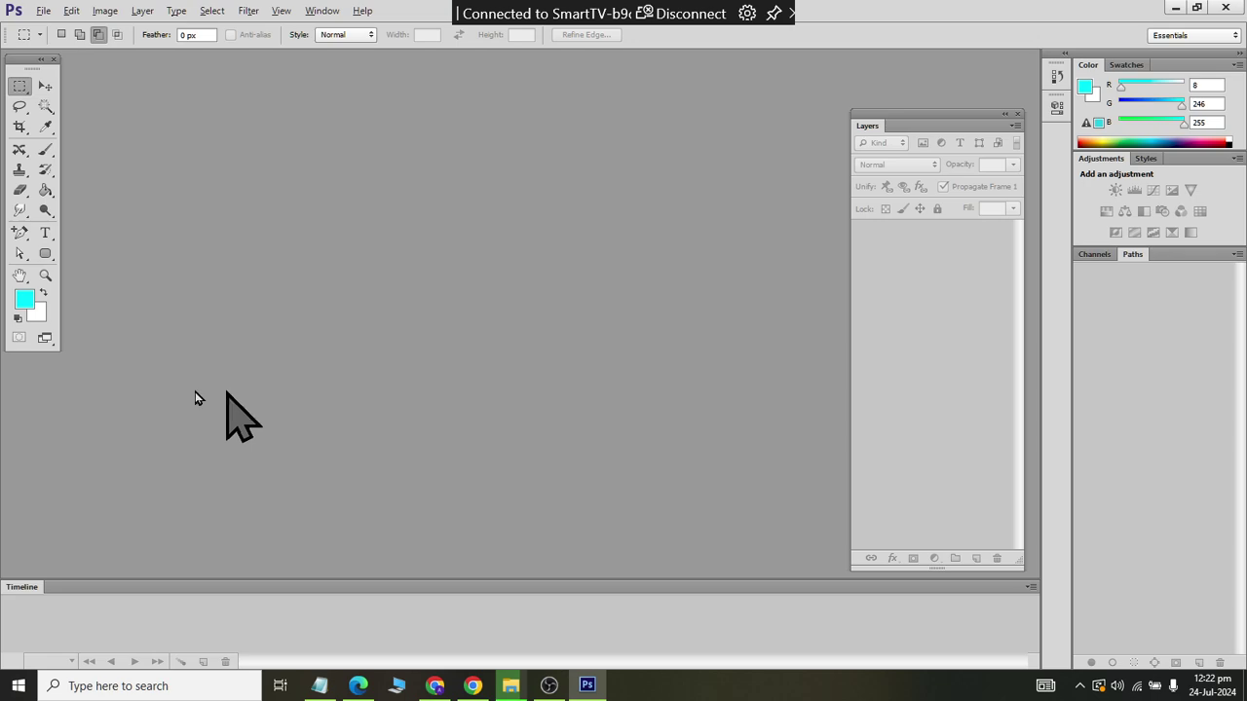
Step: Start opening a file and browse to the latest folder in Documents
left_click(43, 11)
left_click(66, 100)
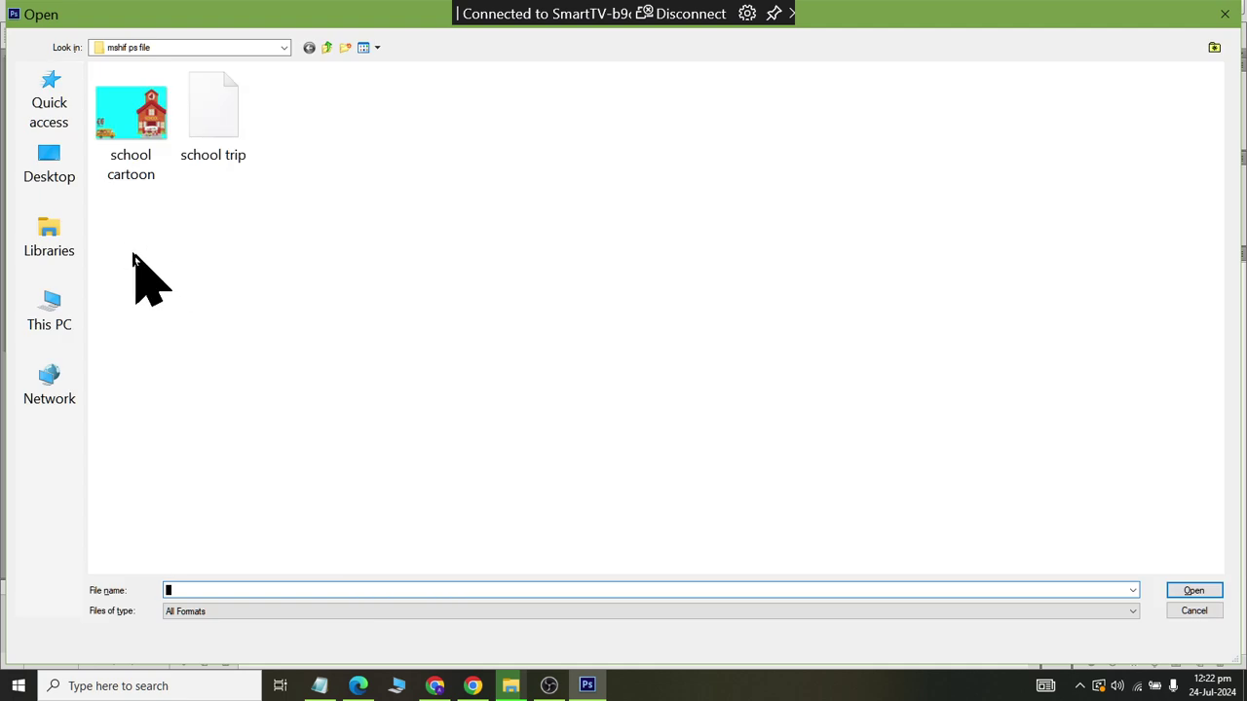
left_click(49, 241)
double_click(455, 98)
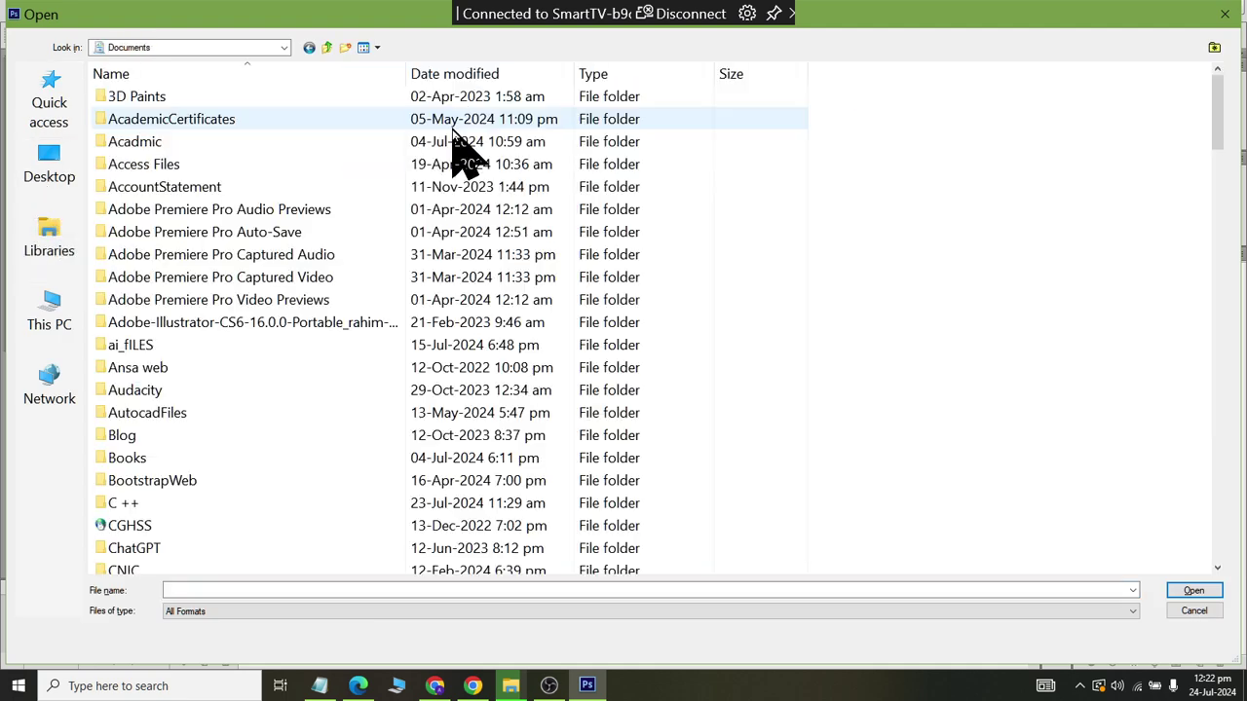
scroll(458, 146, "down", 10)
double_click(453, 121)
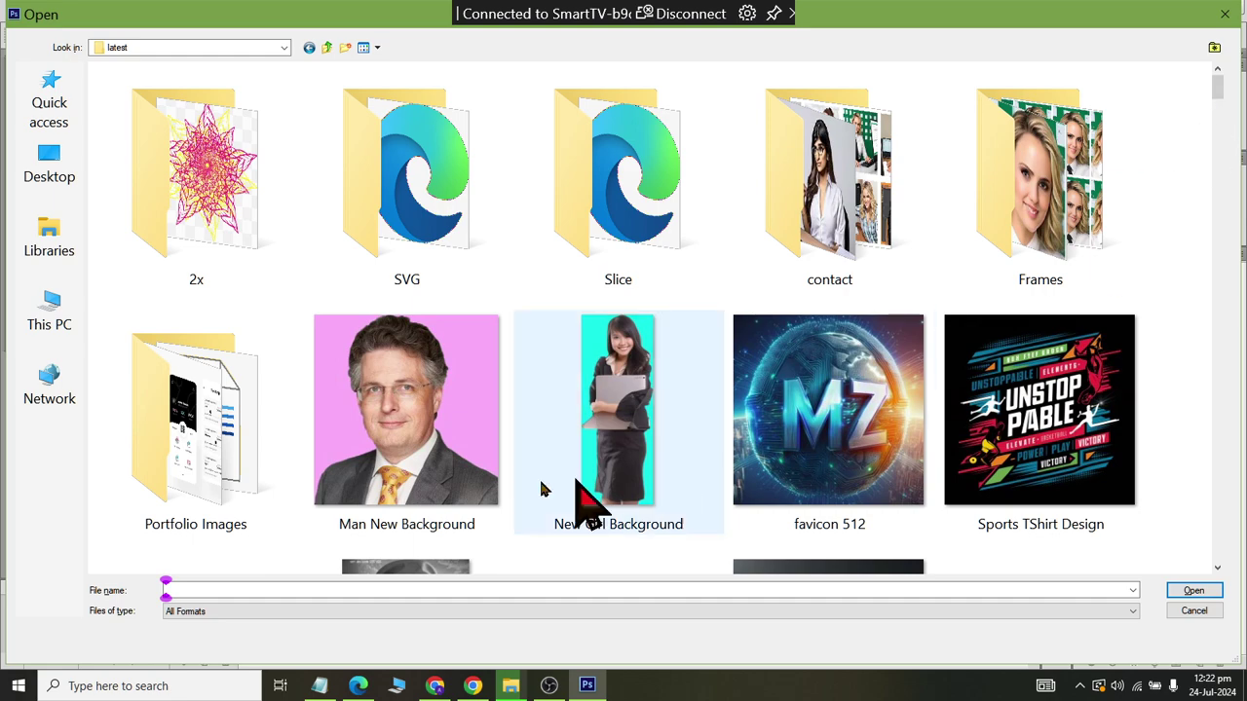
Step: Find the School Girl photo in the folder and open it
left_click(399, 435)
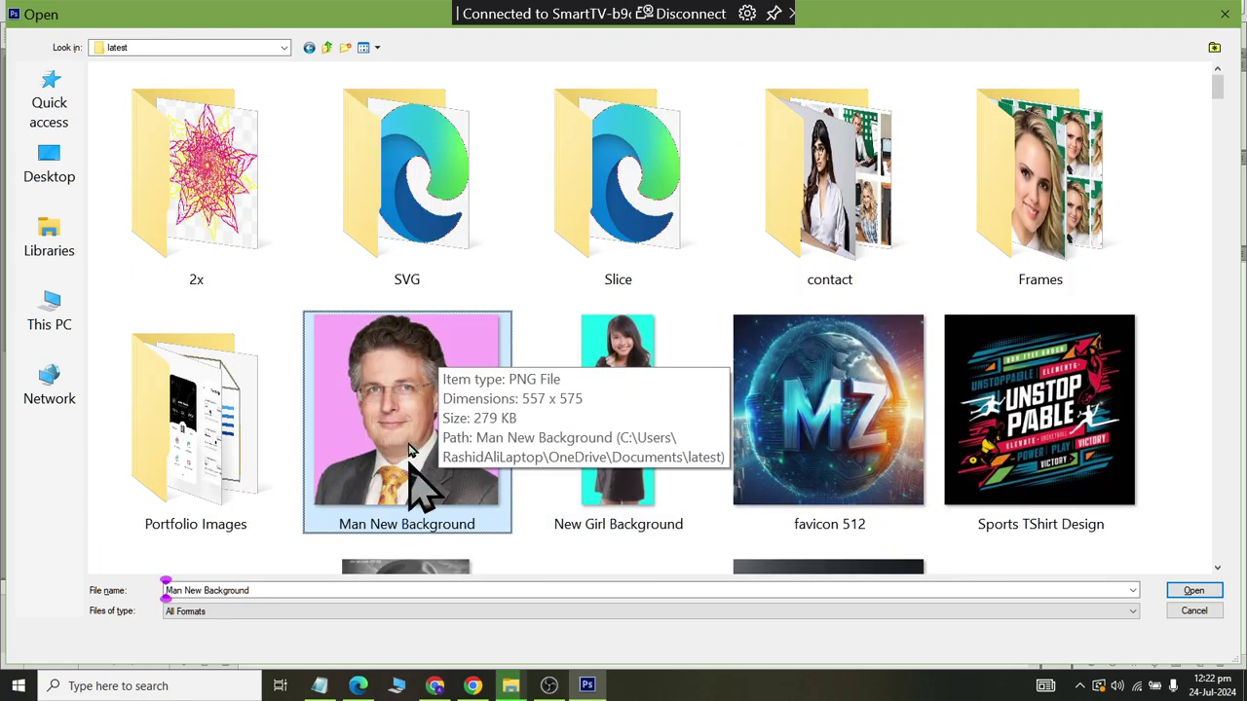
scroll(412, 468, "down", 3)
scroll(409, 457, "down", 5)
scroll(409, 457, "up", 2)
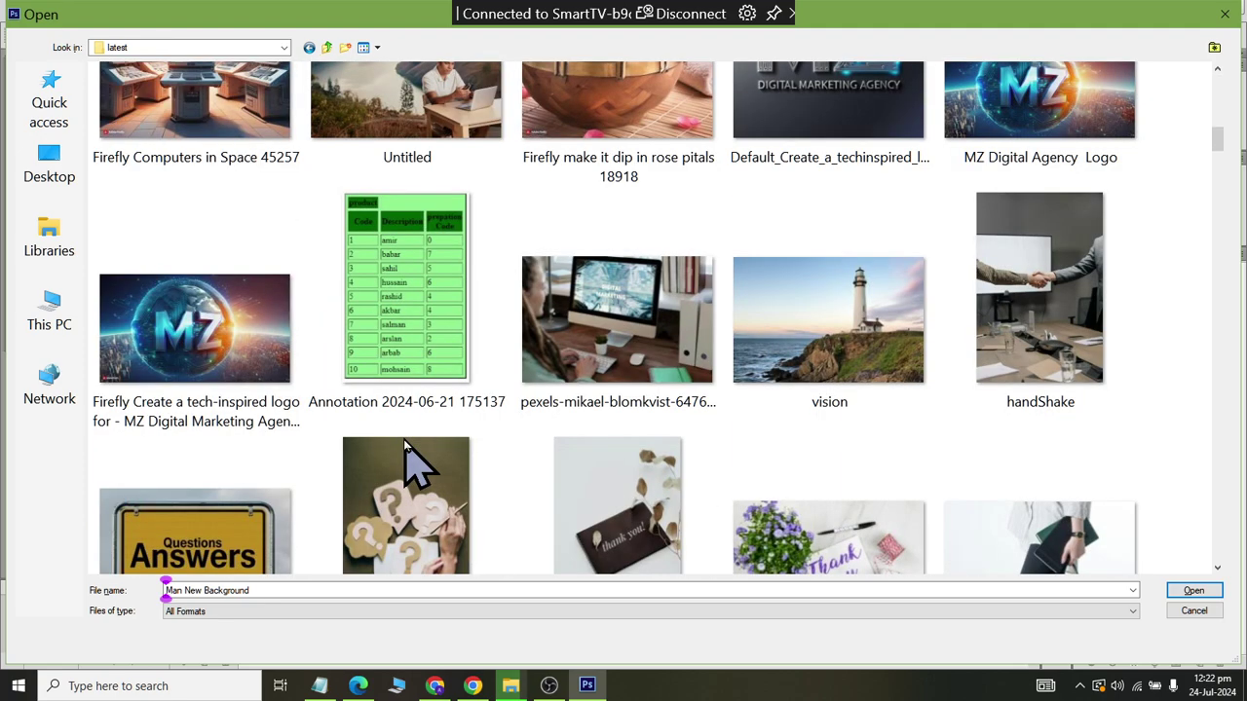
scroll(409, 458, "up", 5)
scroll(409, 458, "down", 2)
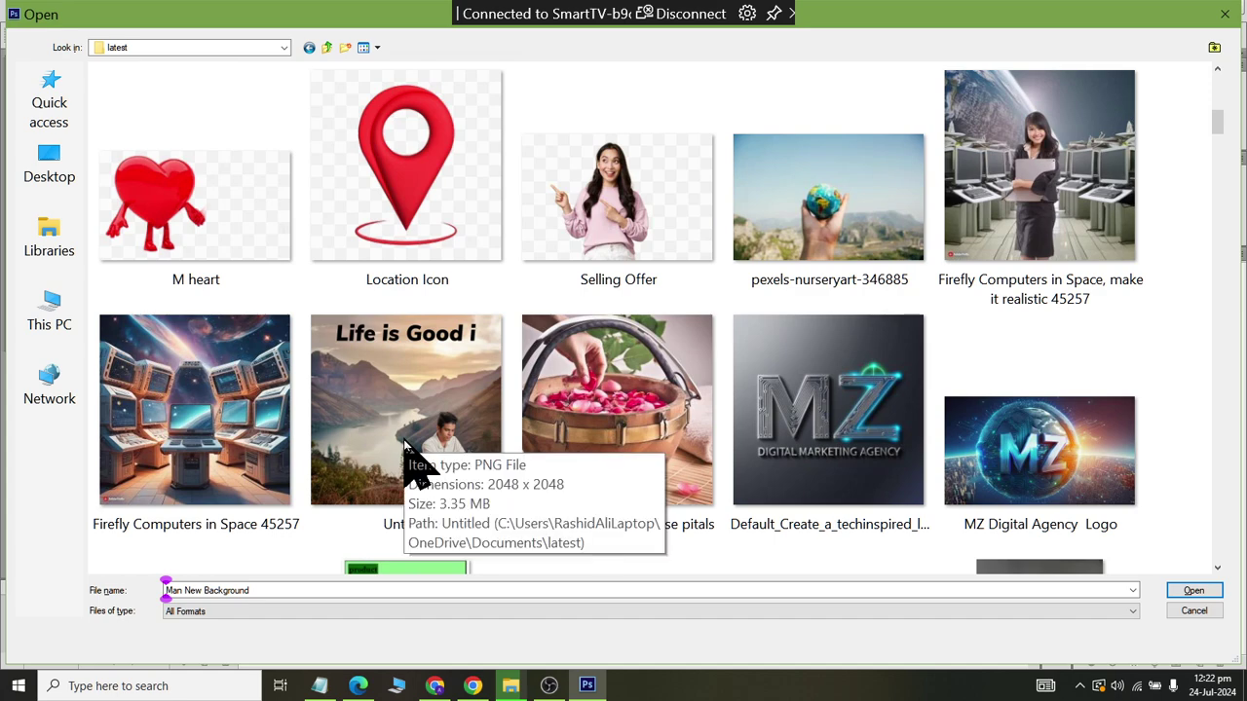
scroll(409, 457, "down", 3)
scroll(409, 458, "down", 3)
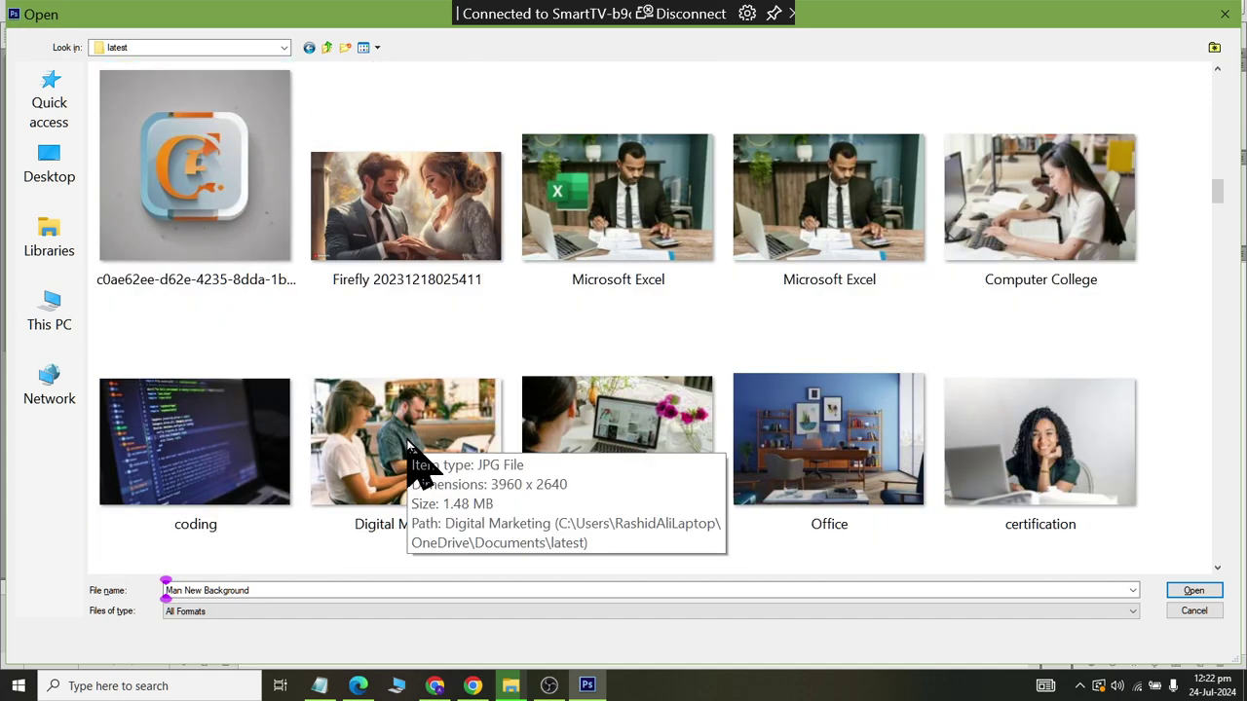
scroll(409, 457, "down", 3)
scroll(408, 440, "down", 3)
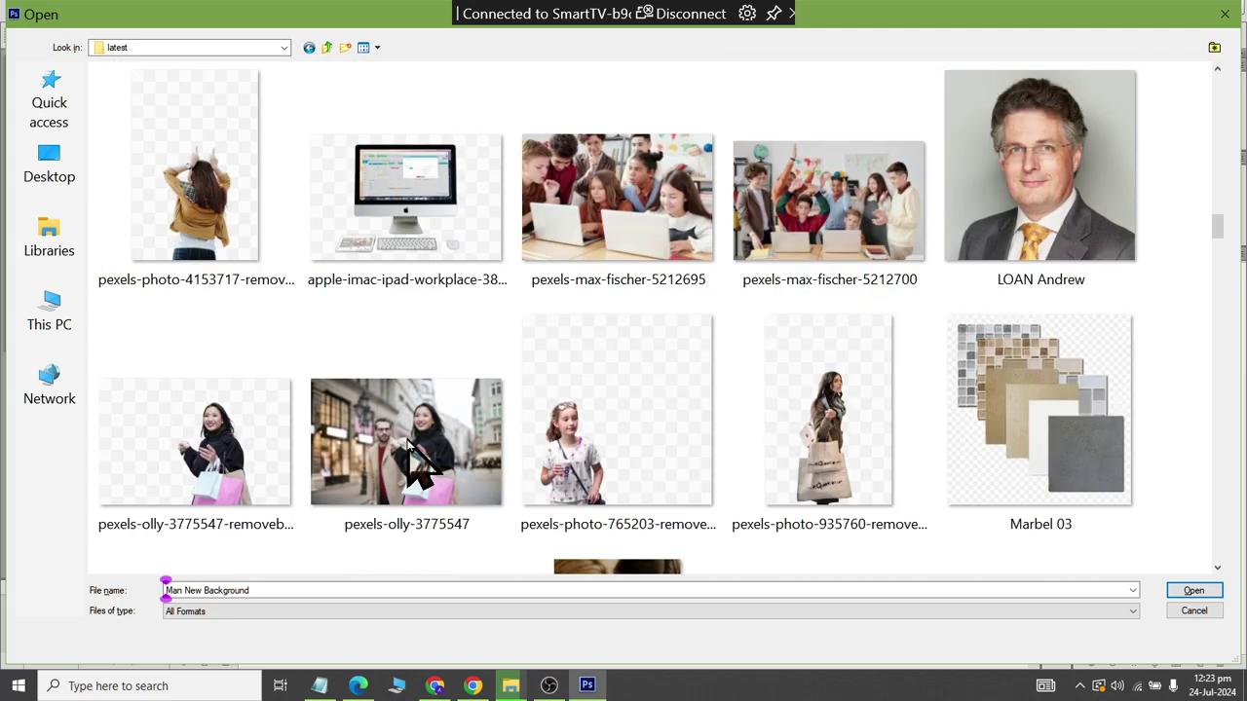
scroll(407, 443, "down", 3)
scroll(407, 444, "down", 3)
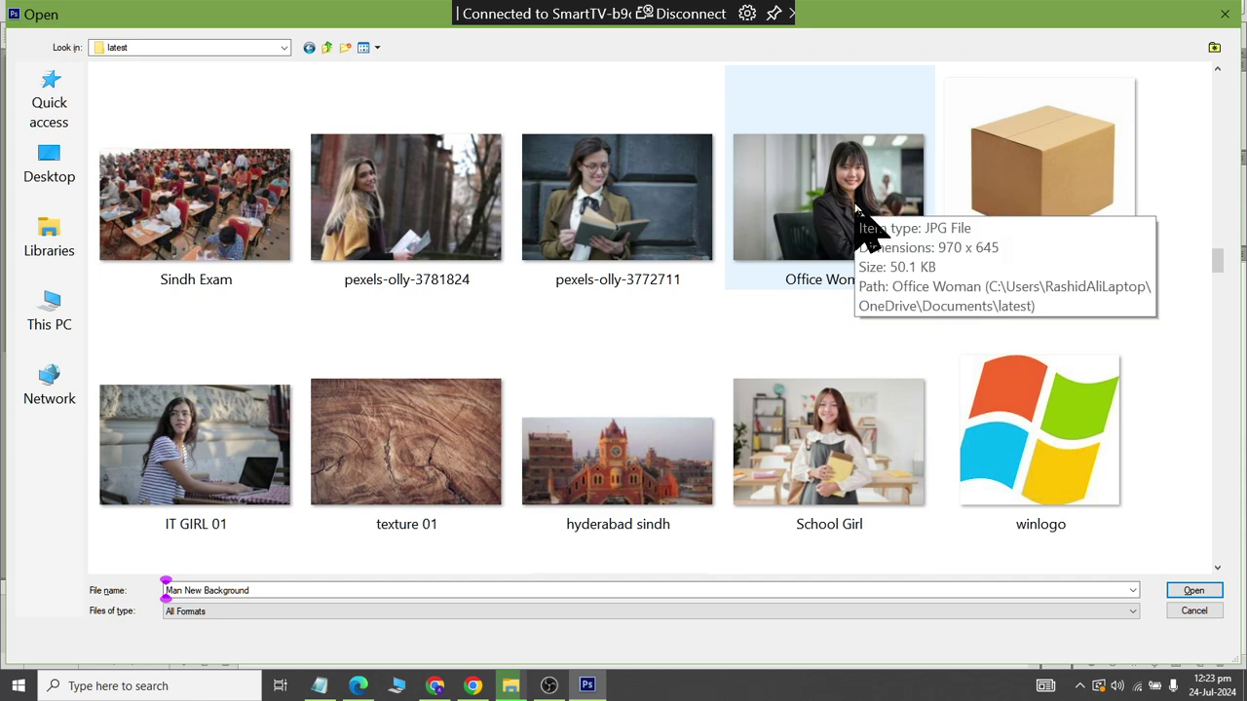
double_click(820, 446)
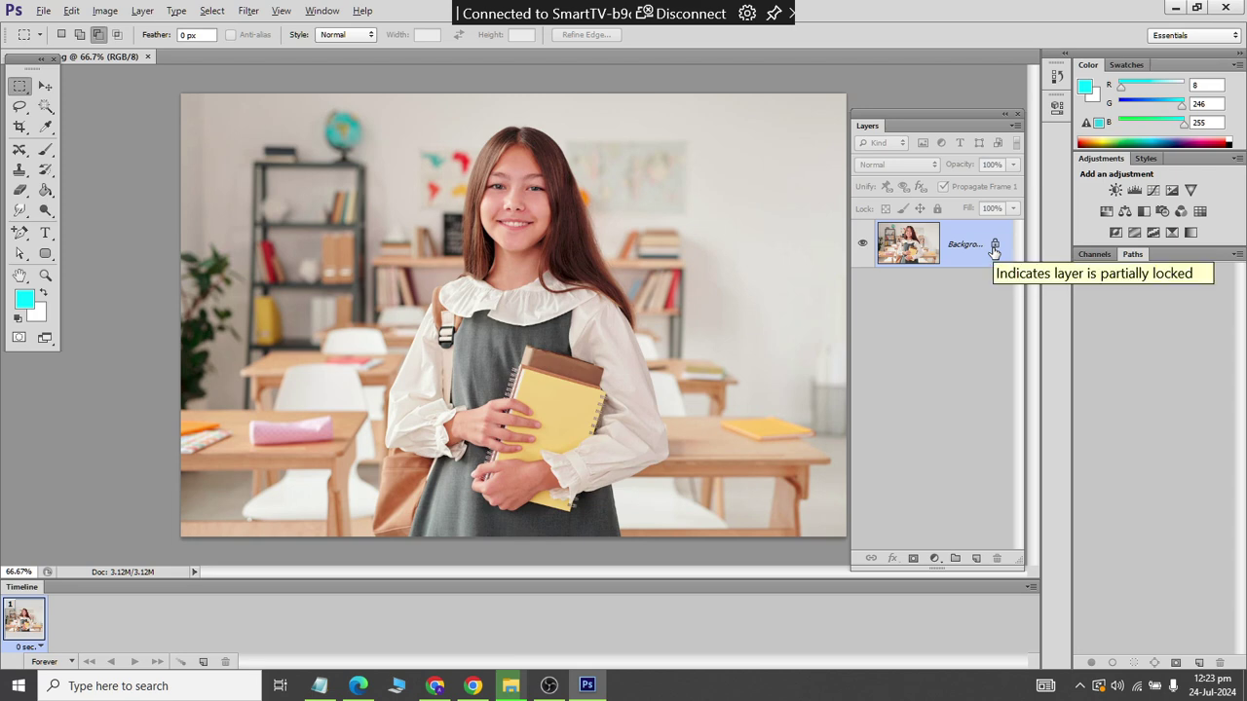
Step: Convert the locked Background into an editable Layer 0 and zoom in on the photo
double_click(993, 247)
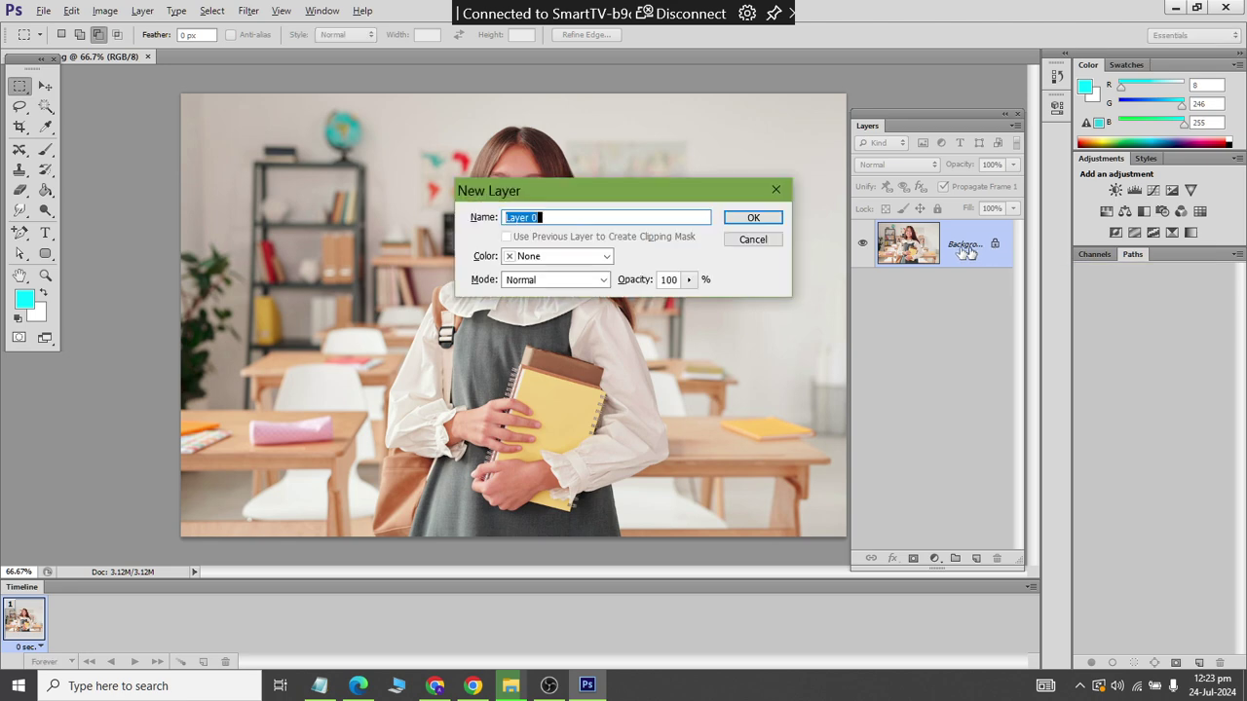
left_click(755, 219)
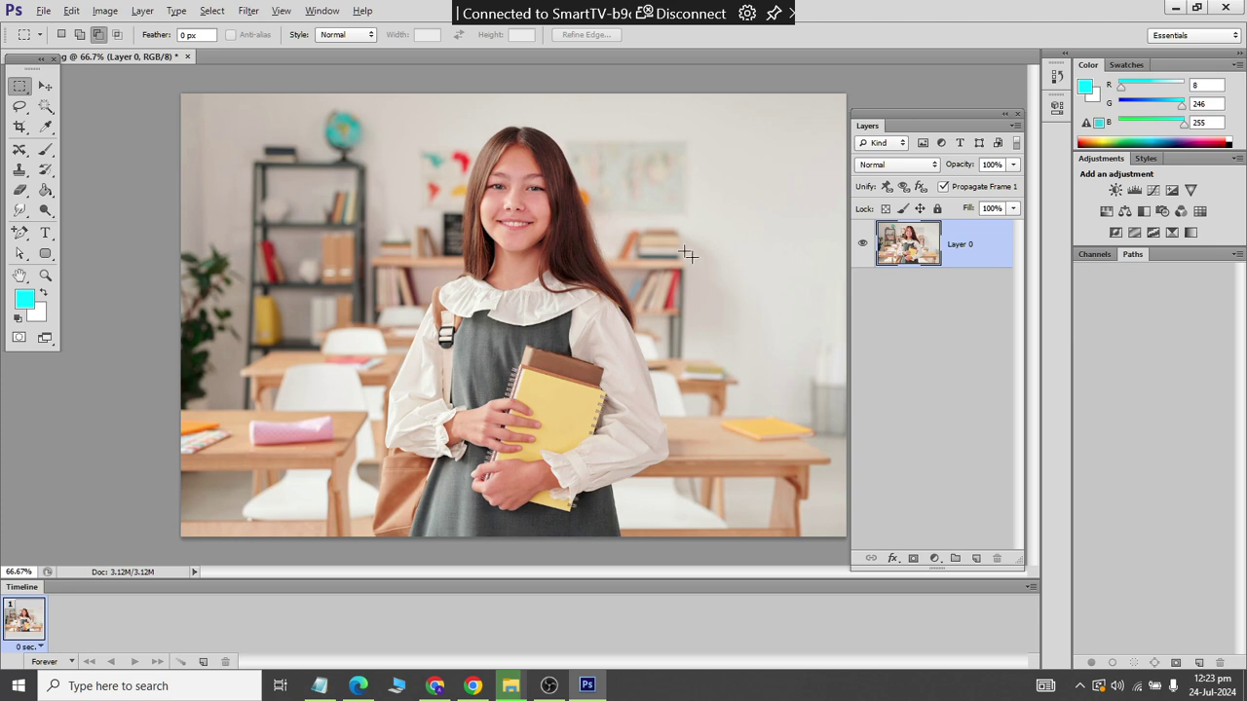
scroll(621, 110, "up", 2, "alt")
scroll(621, 109, "up", 1, "alt")
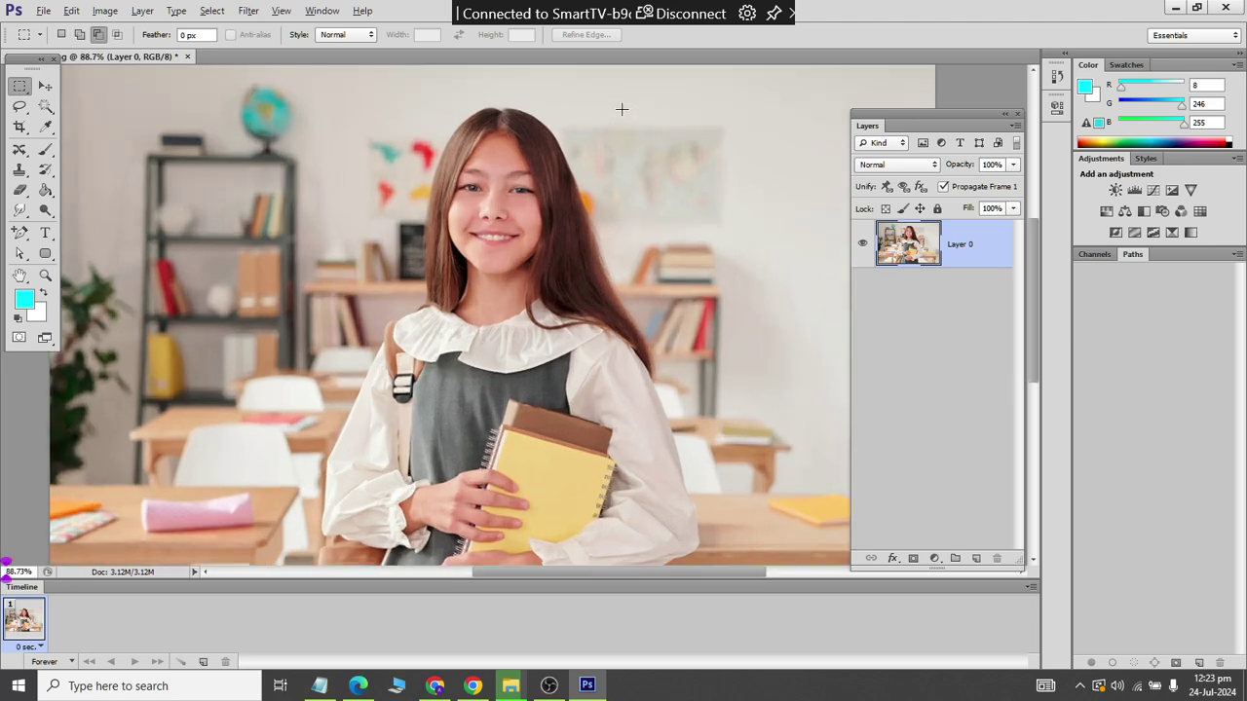
scroll(622, 109, "up", 1, "alt")
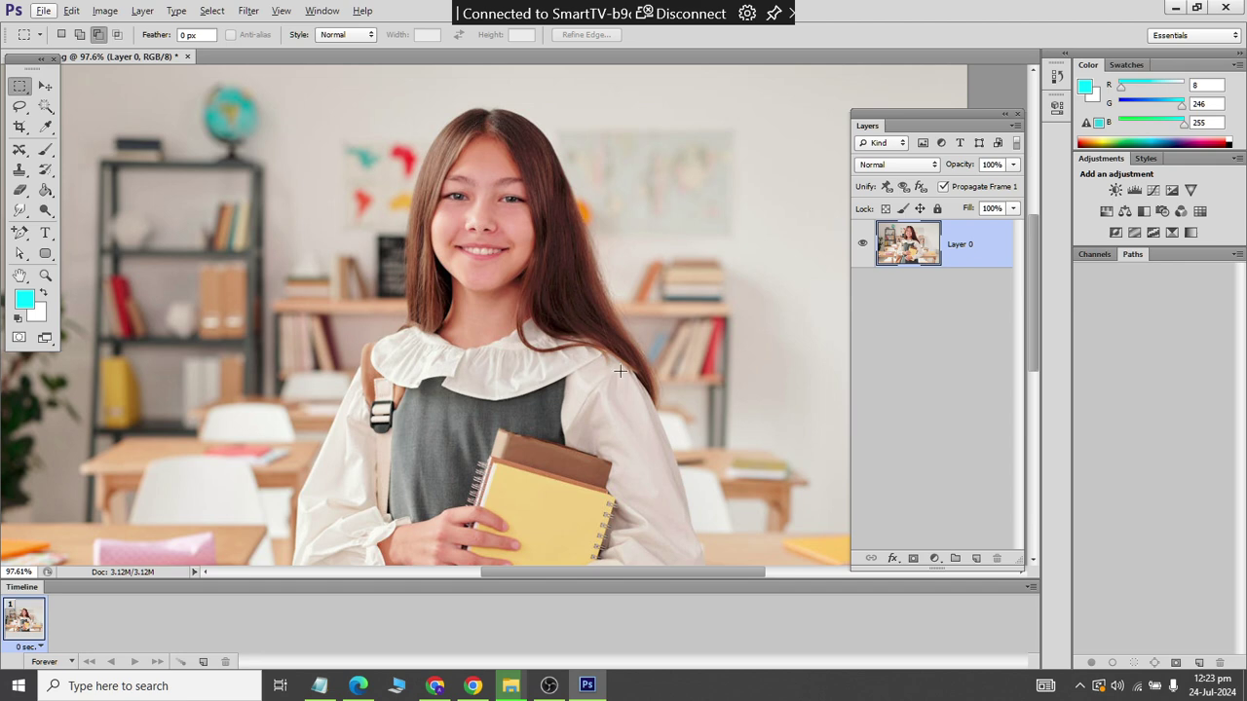
Step: Choose the Rectangular Marquee tool in New selection mode
right_click(17, 92)
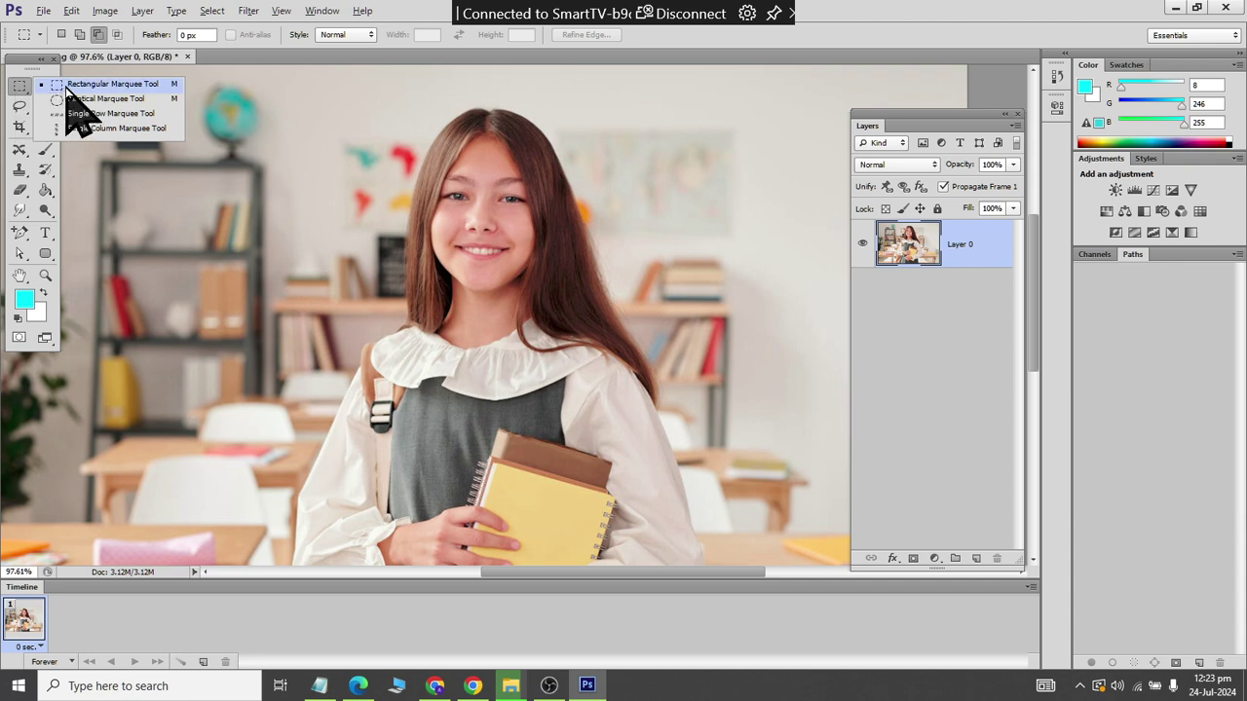
left_click(114, 86)
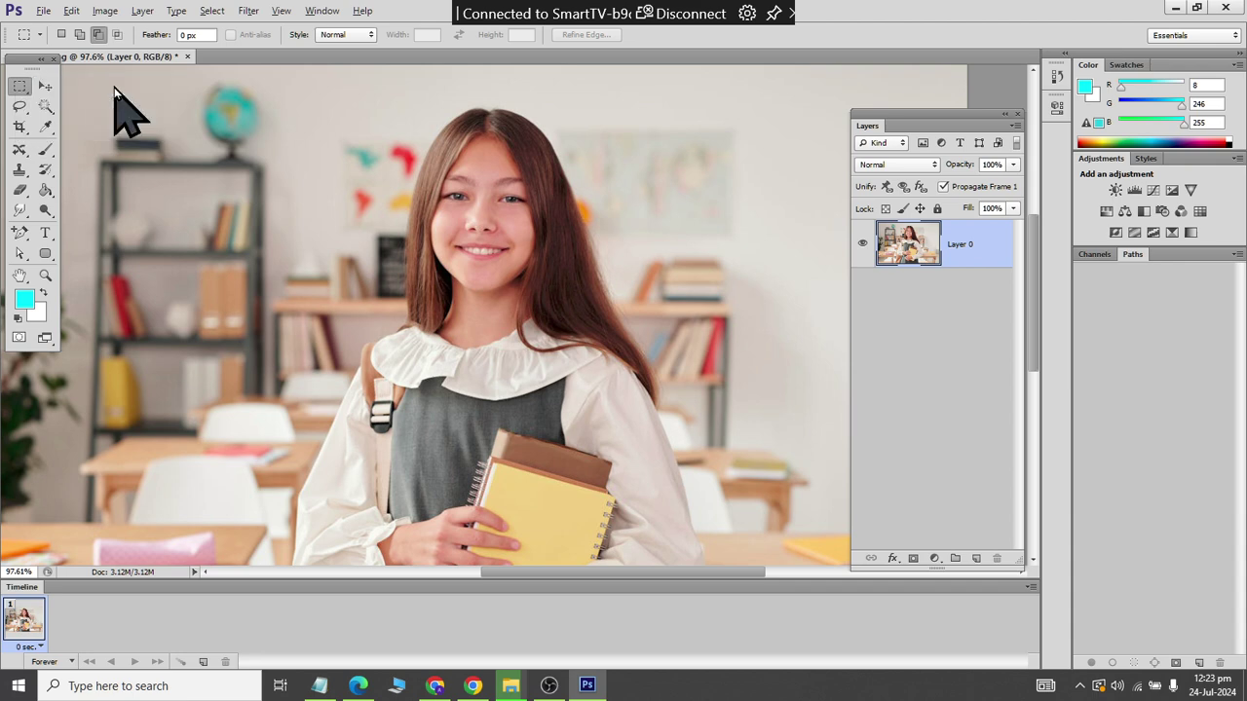
left_click(62, 37)
left_click(80, 35)
left_click(98, 37)
left_click(121, 36)
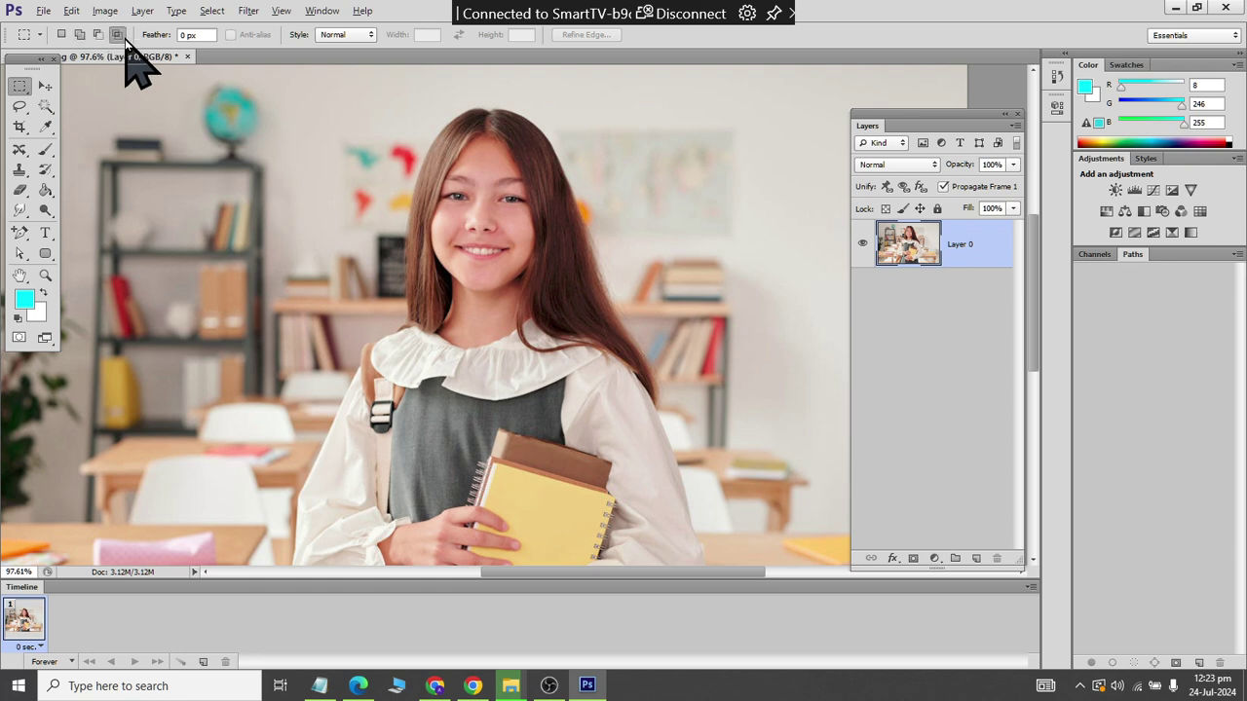
left_click(61, 36)
Step: Select a portrait rectangle around the girl's head and shoulders, then start a 322 × 360 px document
mouse_move(354, 96)
left_mouse_down()
mouse_move(581, 373)
mouse_move(615, 372)
left_mouse_up()
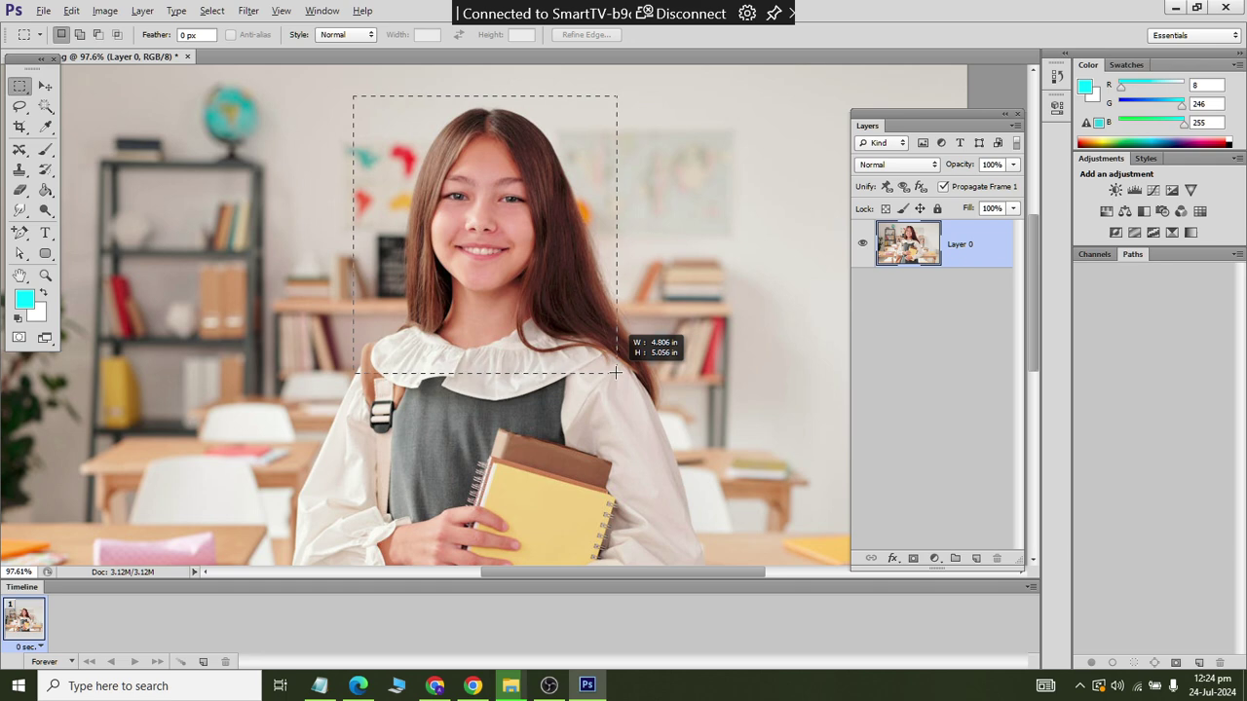
left_click_drag(615, 371, 615, 371)
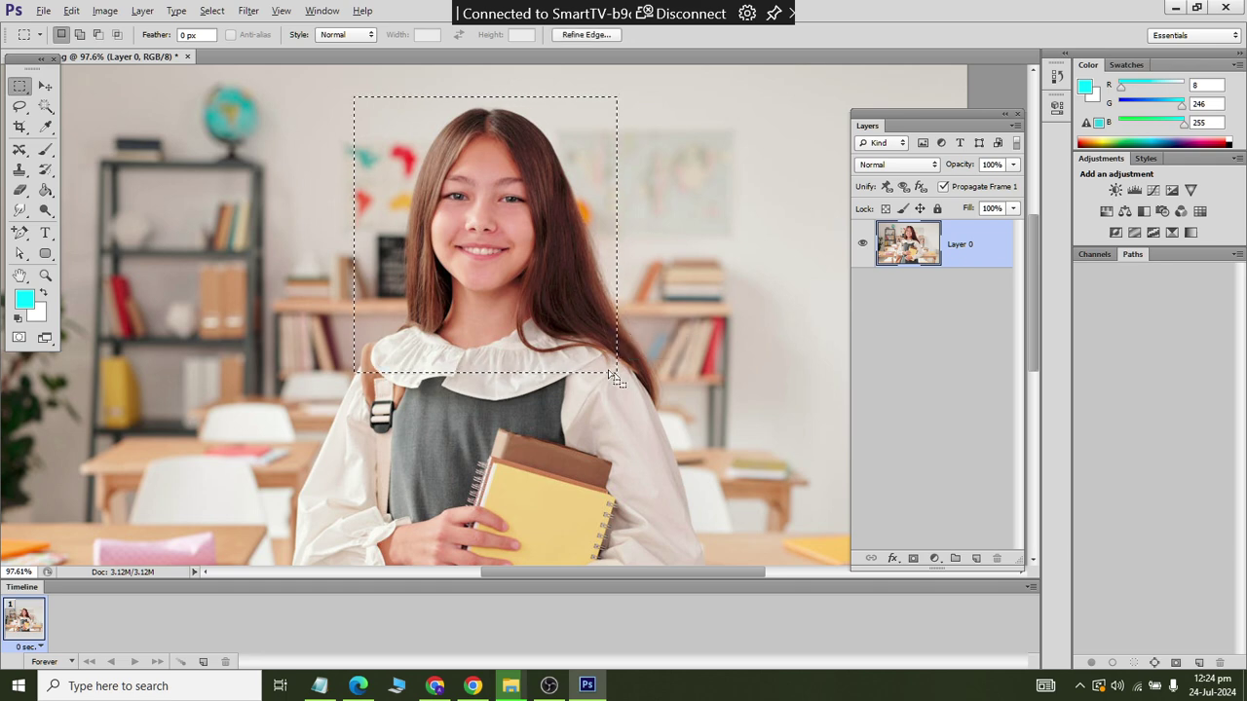
left_click(212, 10)
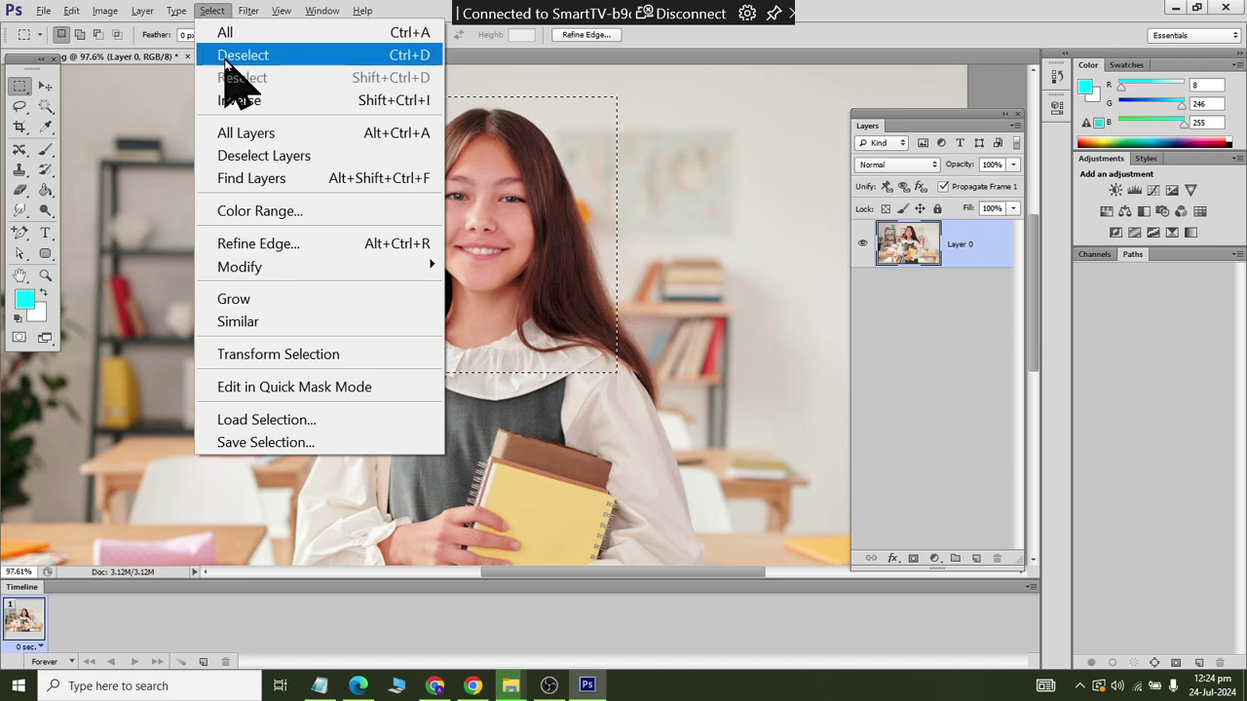
left_click(234, 56)
left_click_drag(372, 97, 626, 365)
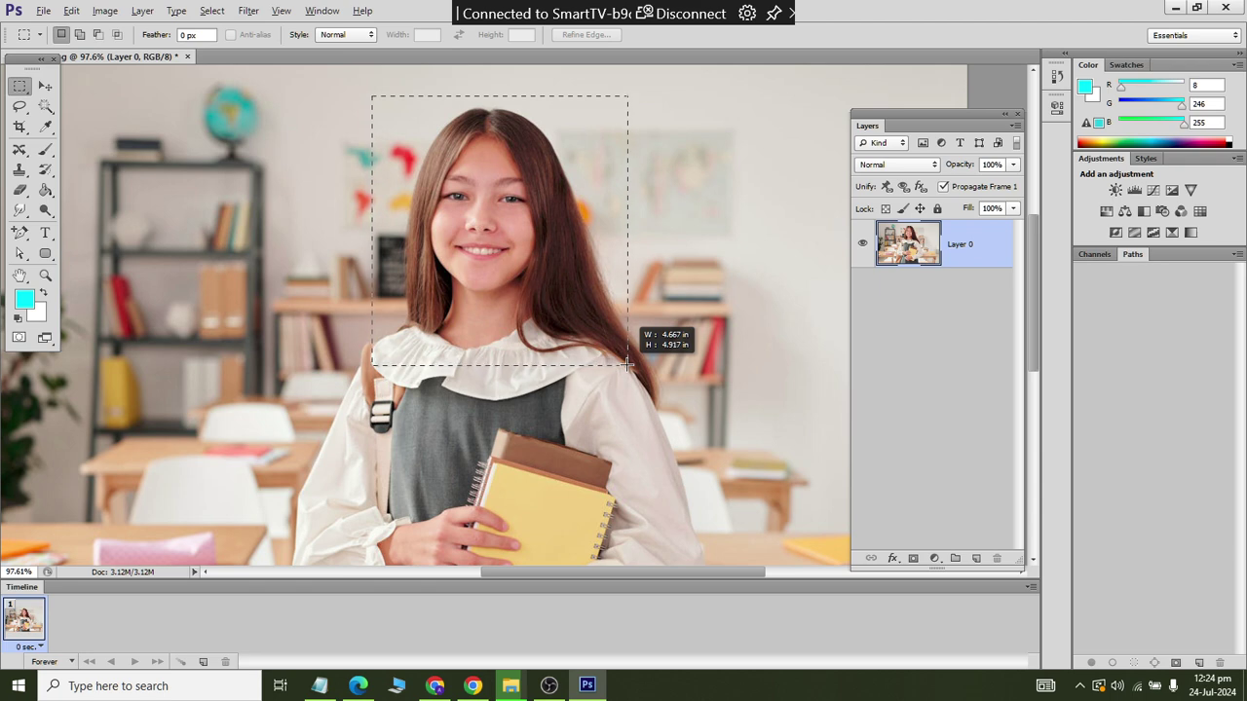
left_click_drag(626, 365, 616, 370)
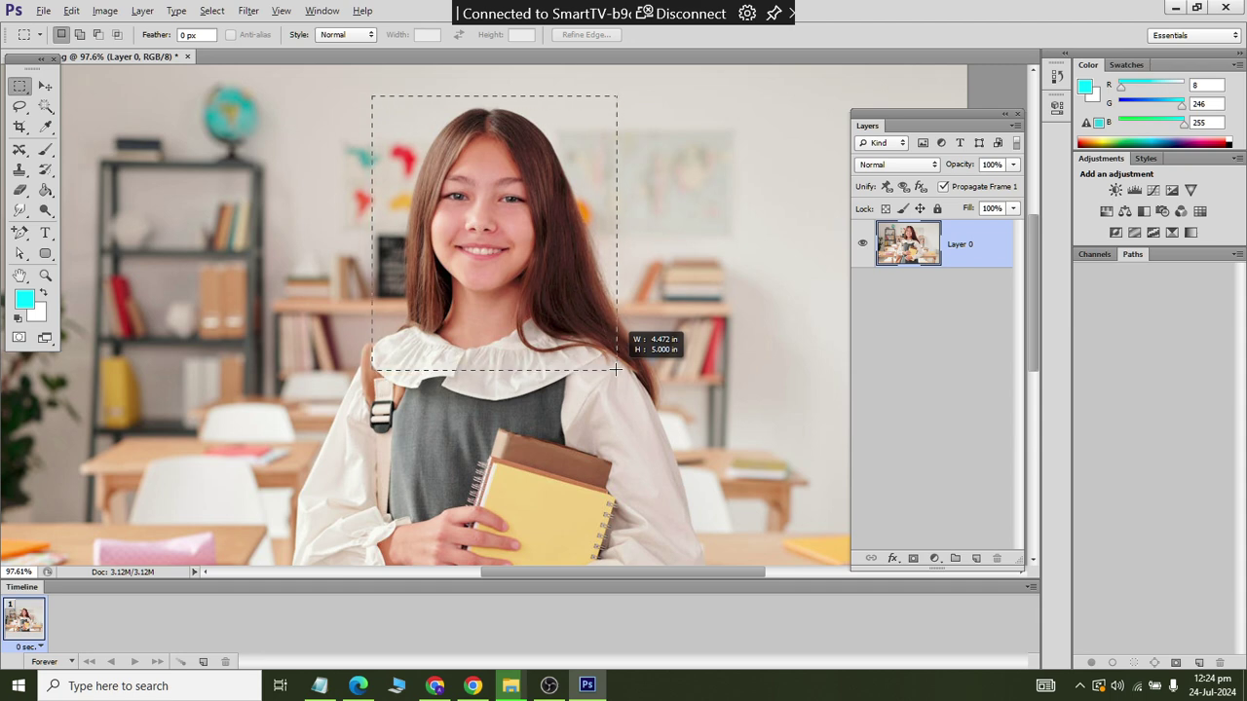
left_click_drag(615, 371, 615, 370)
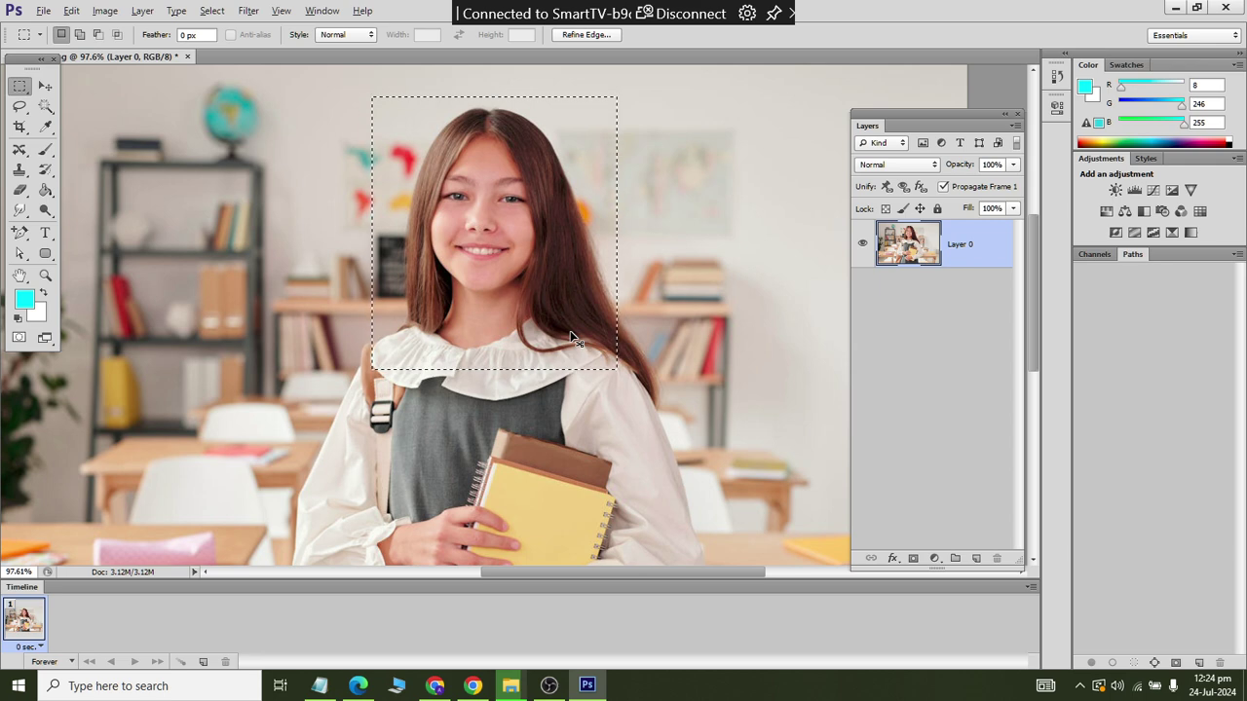
key("ctrl+n")
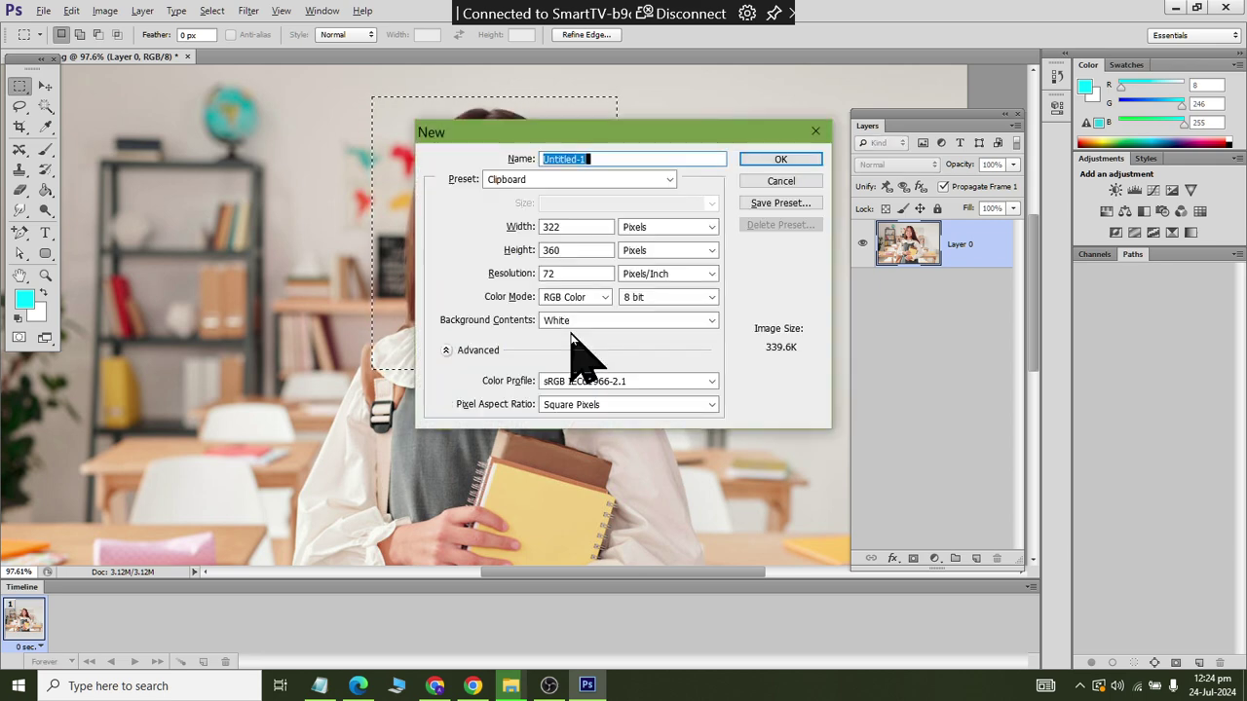
Step: Create the new document at resolution 100 and paste the portrait crop into it
double_click(571, 272)
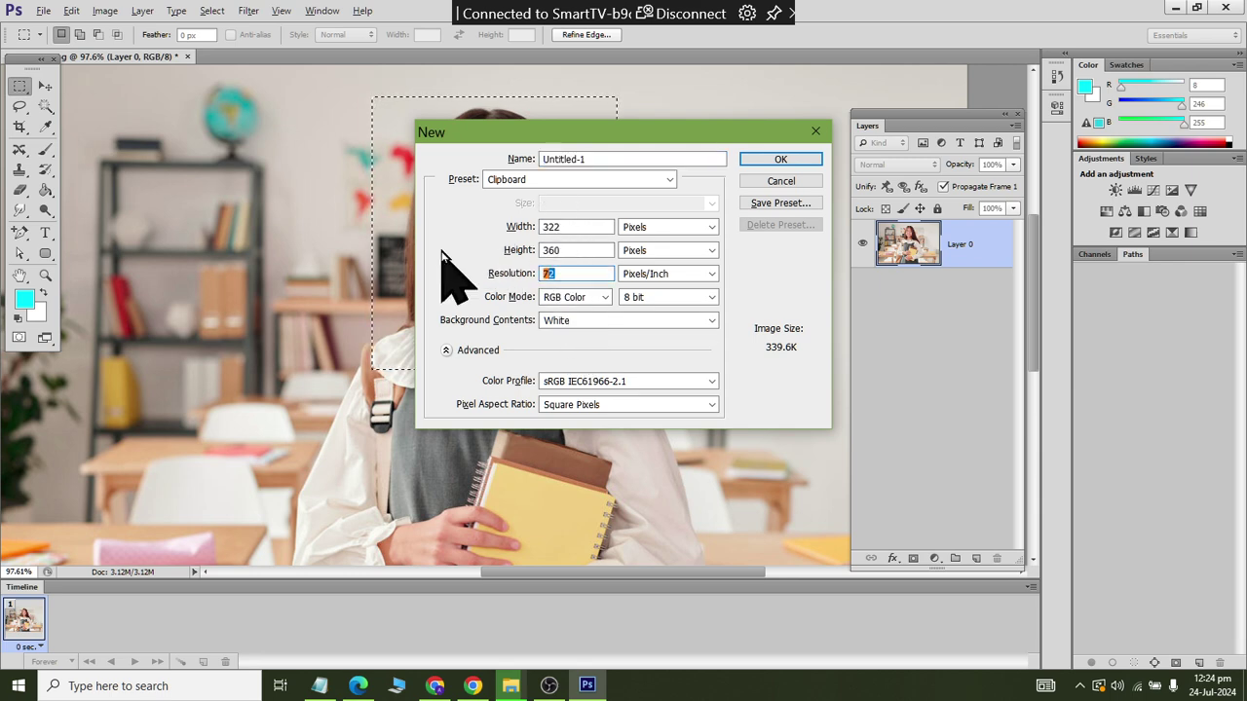
type("100")
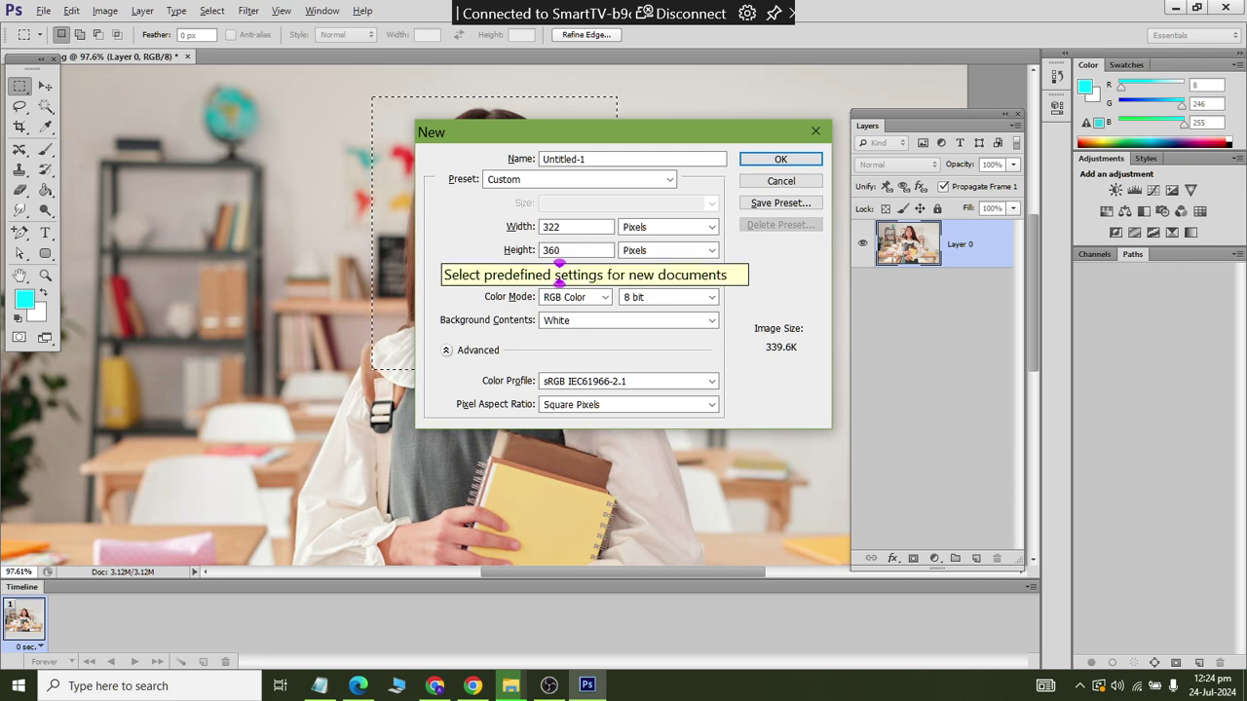
left_click(777, 159)
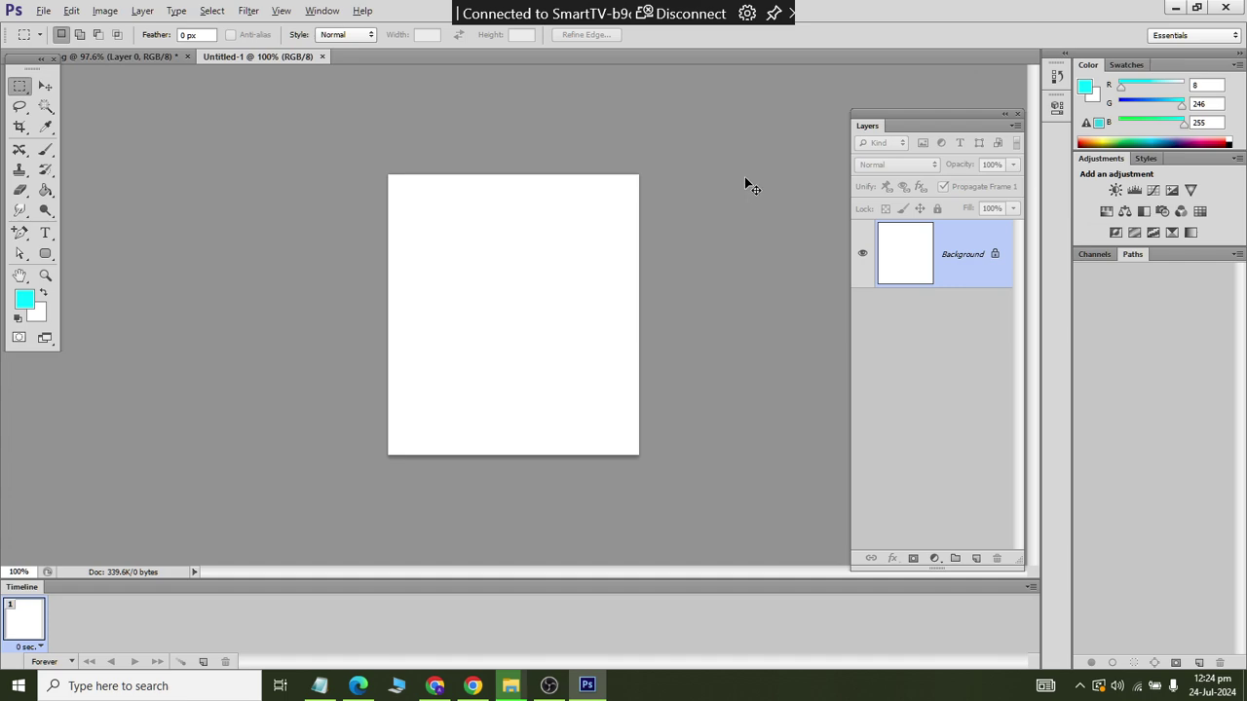
key("ctrl+v")
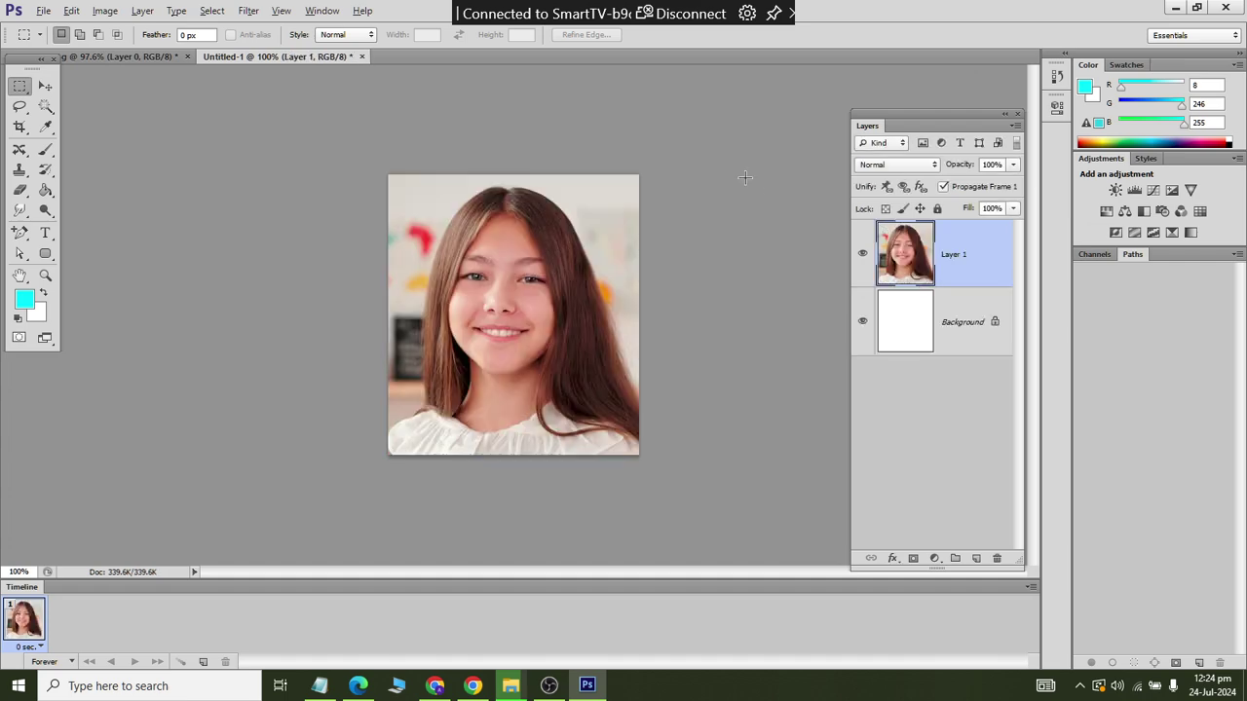
Step: Convert the white Background into Layer 0 and make the portrait's Layer 1 active
double_click(994, 332)
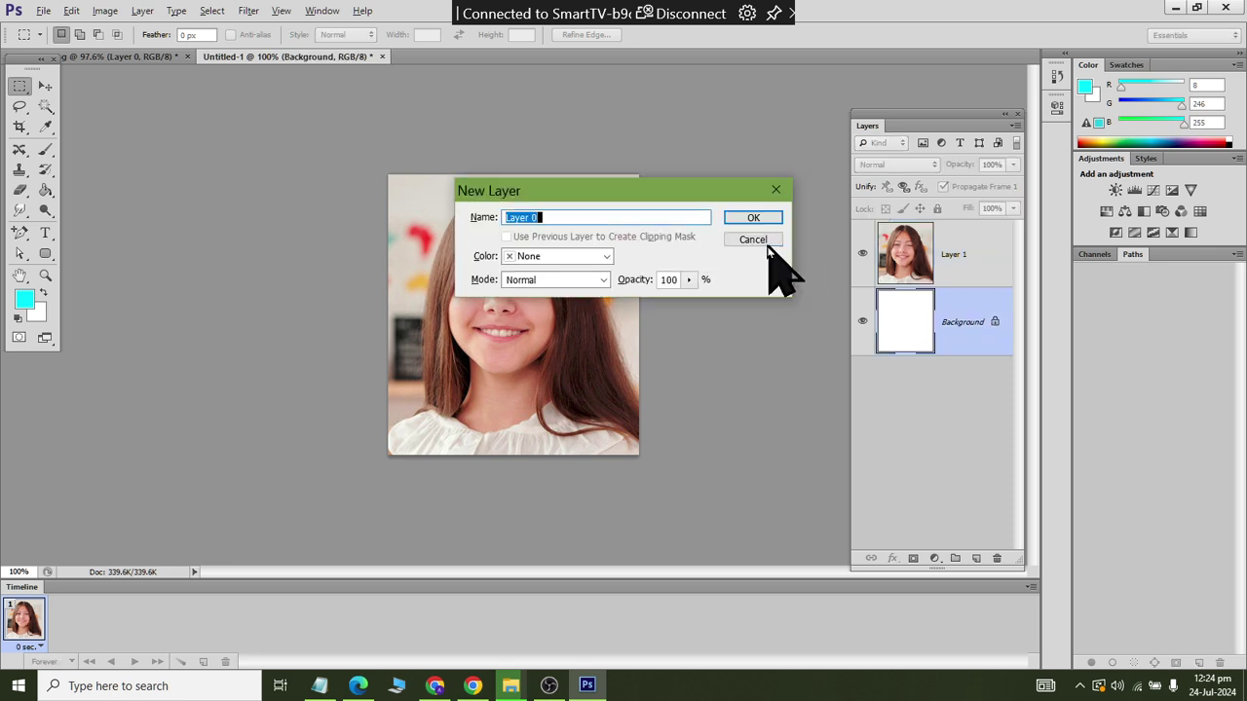
left_click(746, 215)
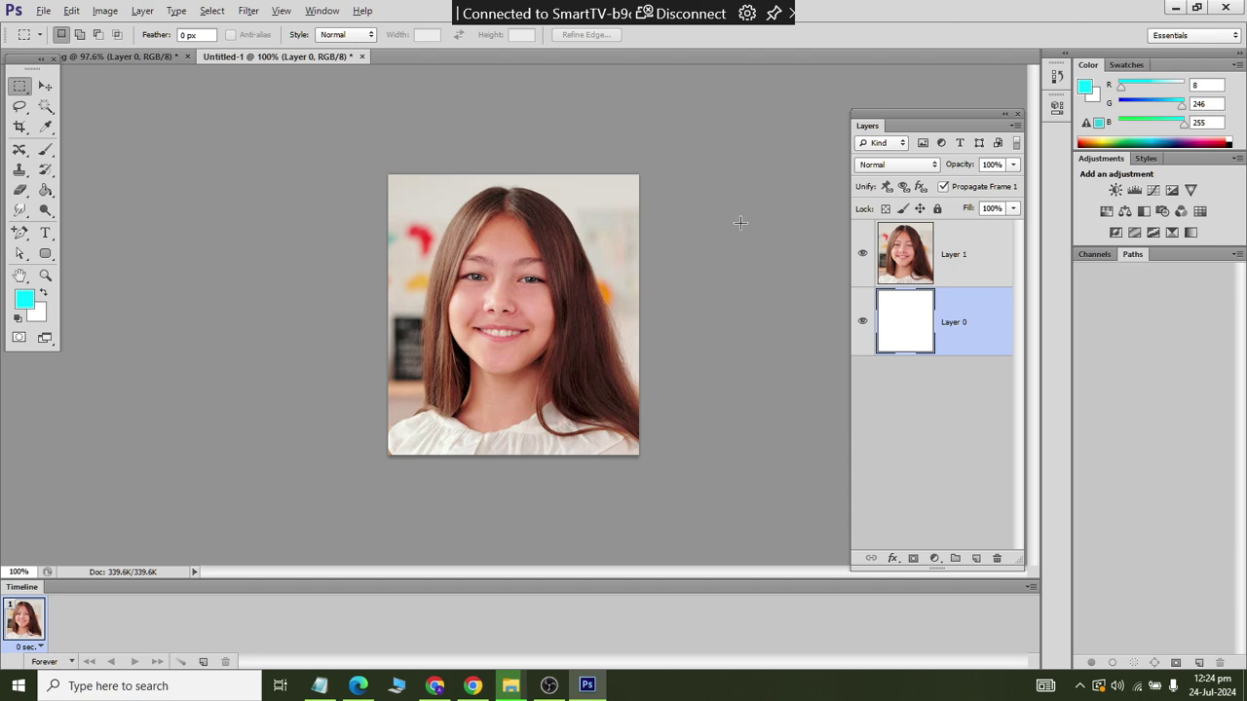
left_click(972, 253)
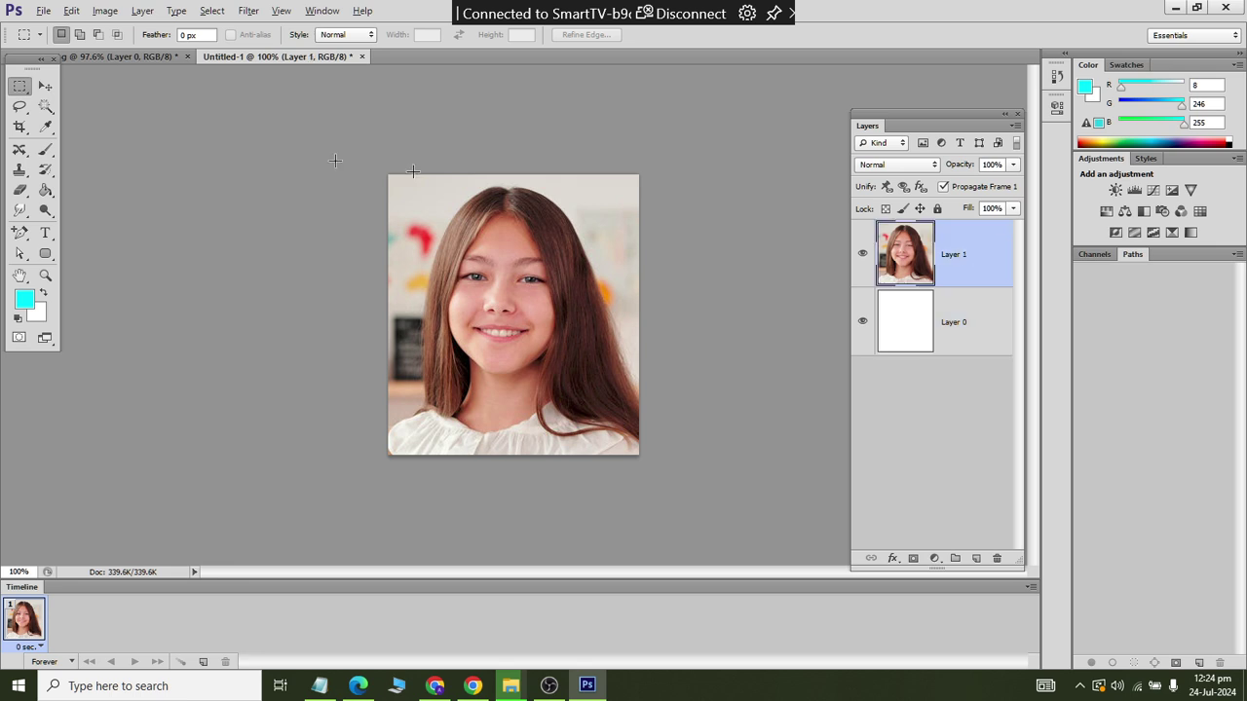
left_click(44, 107)
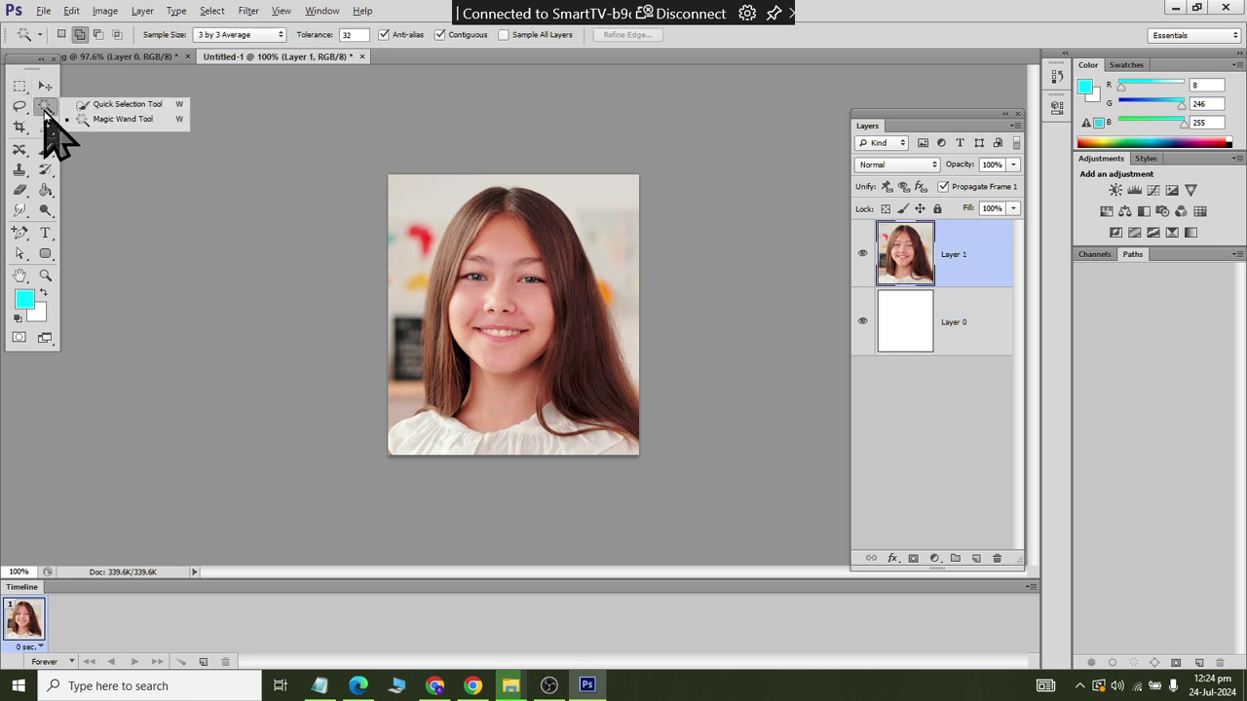
Step: Quick-select the blurred classroom background, subtract stray hair strands, and delete it
left_click(117, 104)
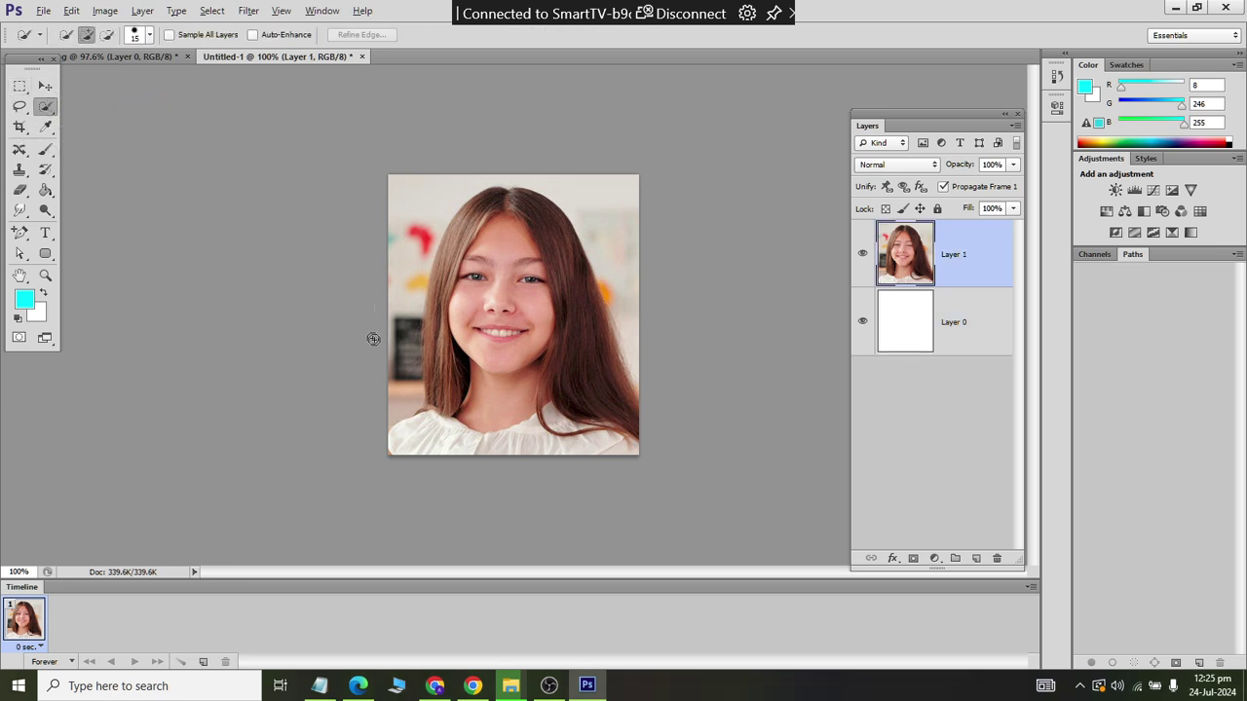
scroll(381, 359, "up", 4, "alt")
mouse_move(353, 412)
left_mouse_down()
mouse_move(345, 301)
mouse_move(363, 173)
mouse_move(513, 108)
mouse_move(705, 202)
mouse_move(712, 330)
mouse_move(698, 414)
left_mouse_up()
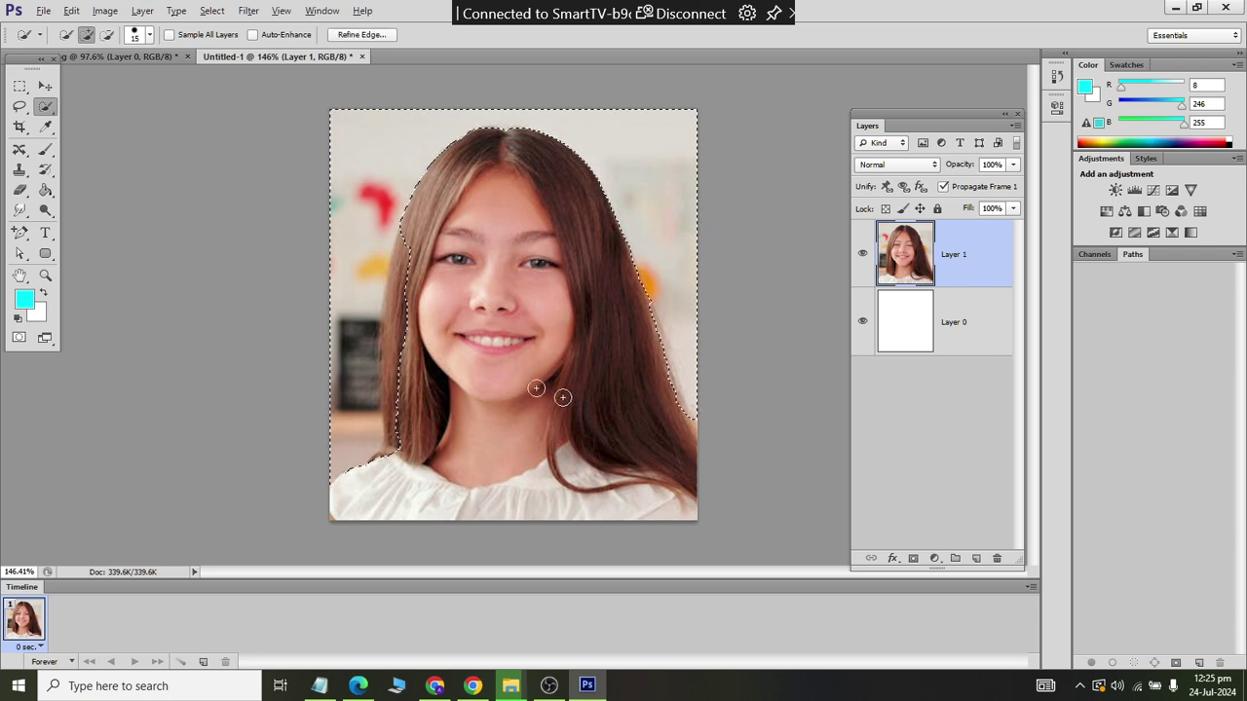
scroll(382, 394, "up", 1, "alt")
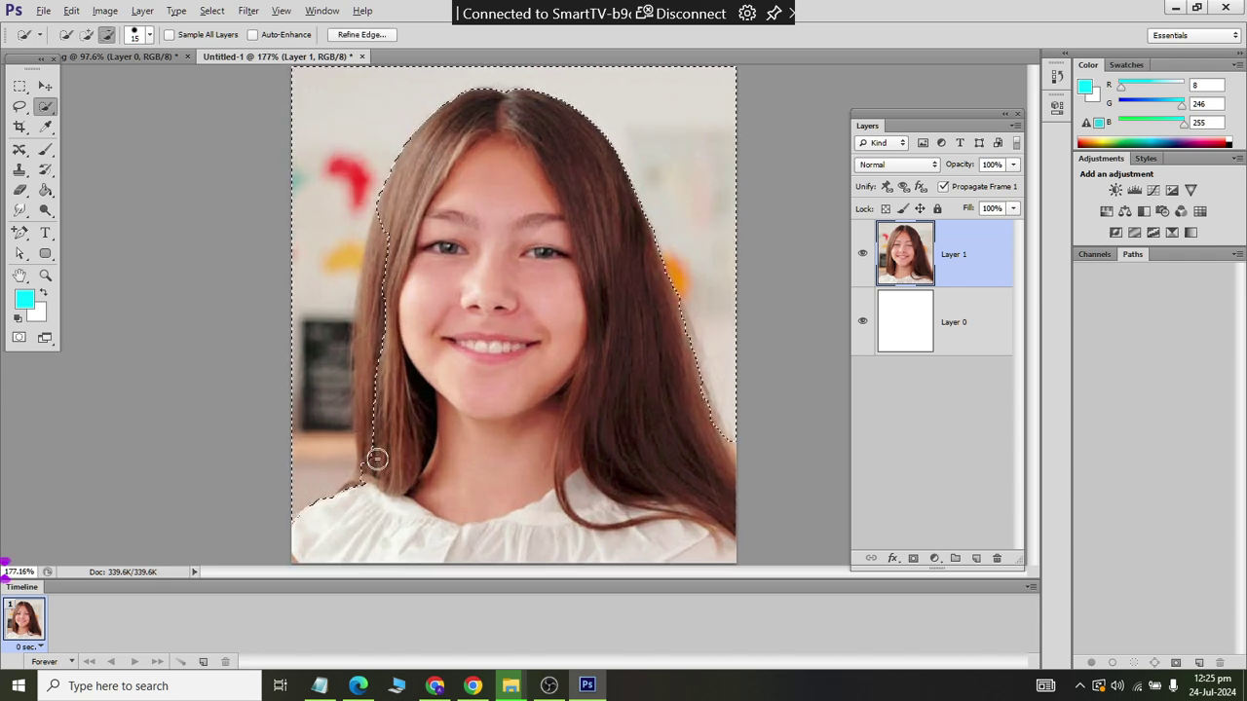
mouse_move(377, 458)
left_mouse_down()
mouse_move(370, 328)
mouse_move(387, 227)
left_mouse_up()
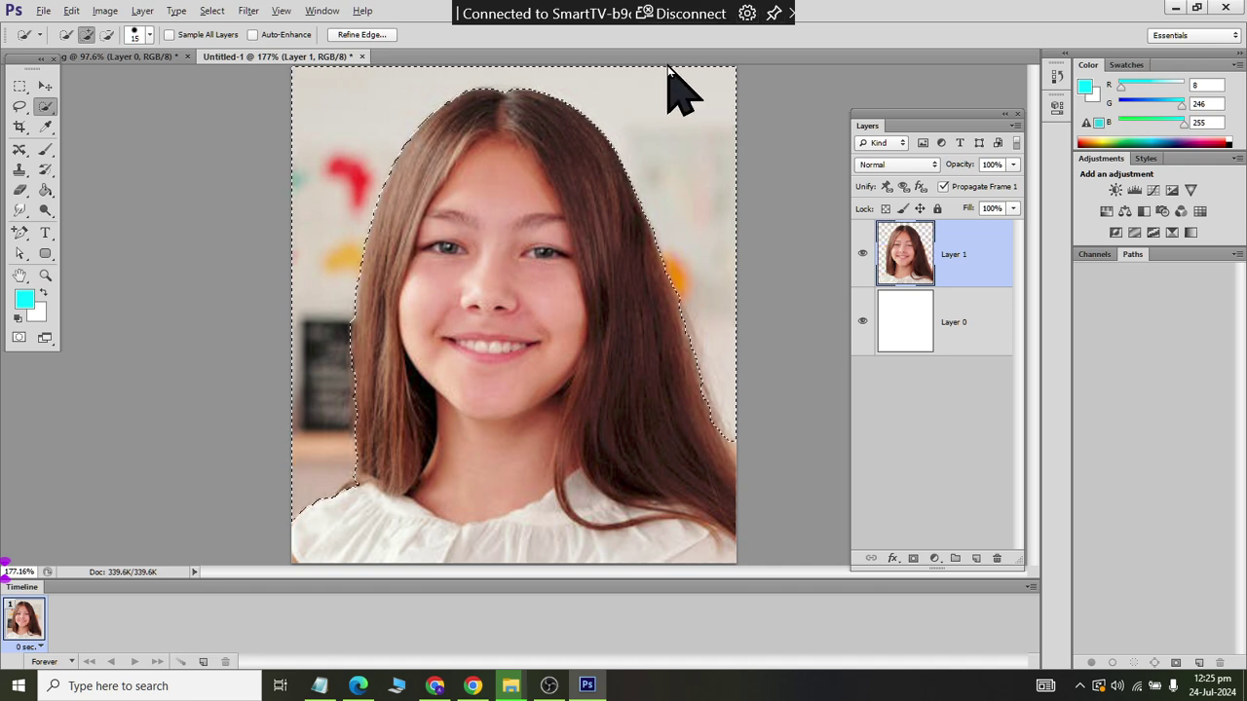
key("Delete")
Step: Load the girl's outline from Layer 1, toggle Layer 0 to check transparency, then deselect
key("ctrl+d")
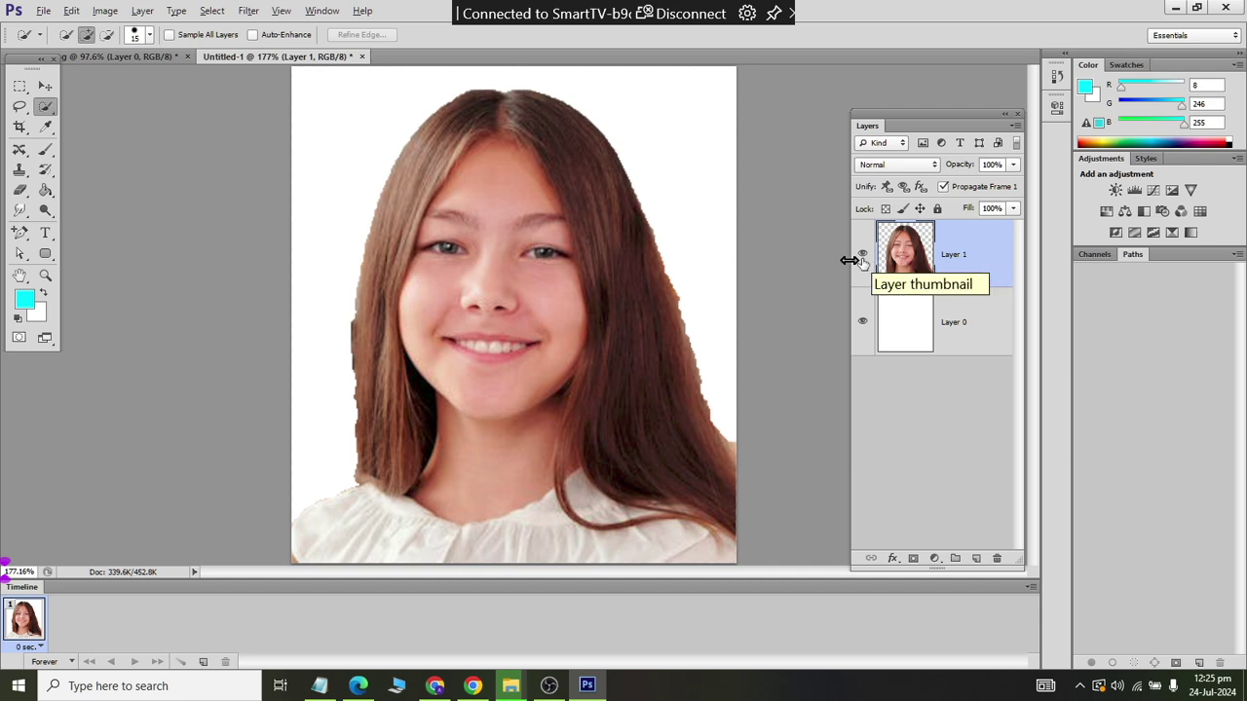
left_click(19, 85)
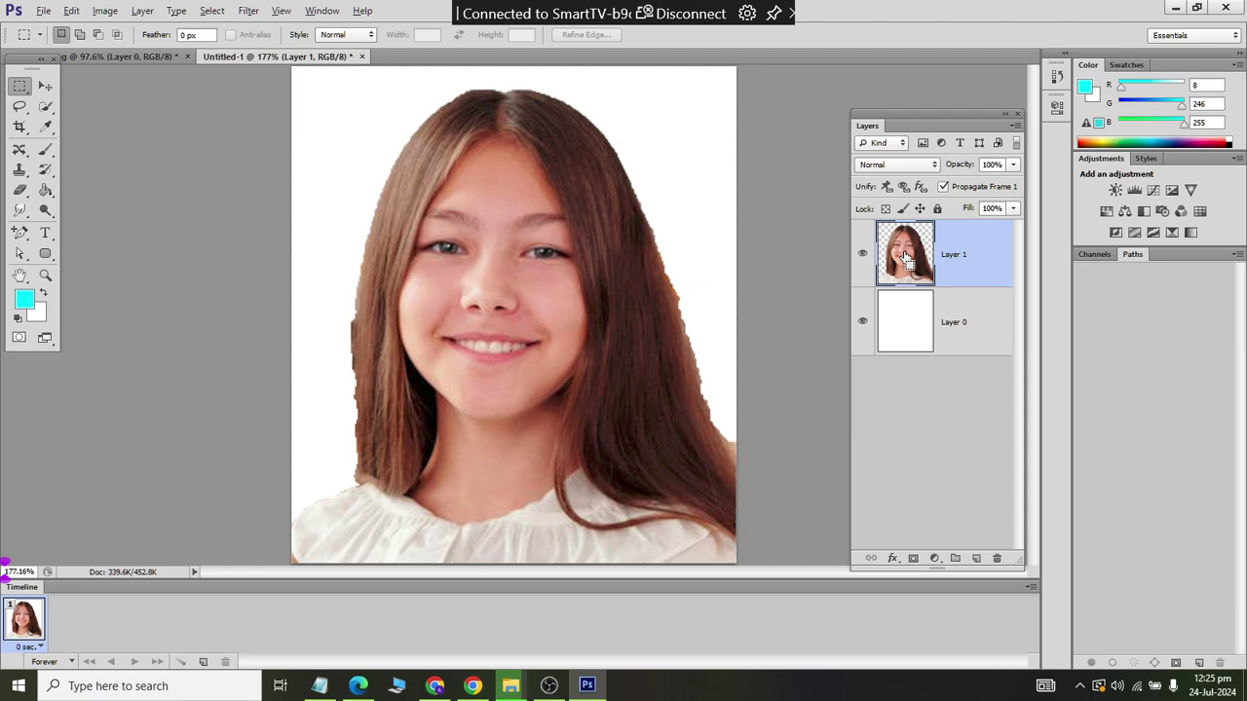
left_click(906, 256, "ctrl")
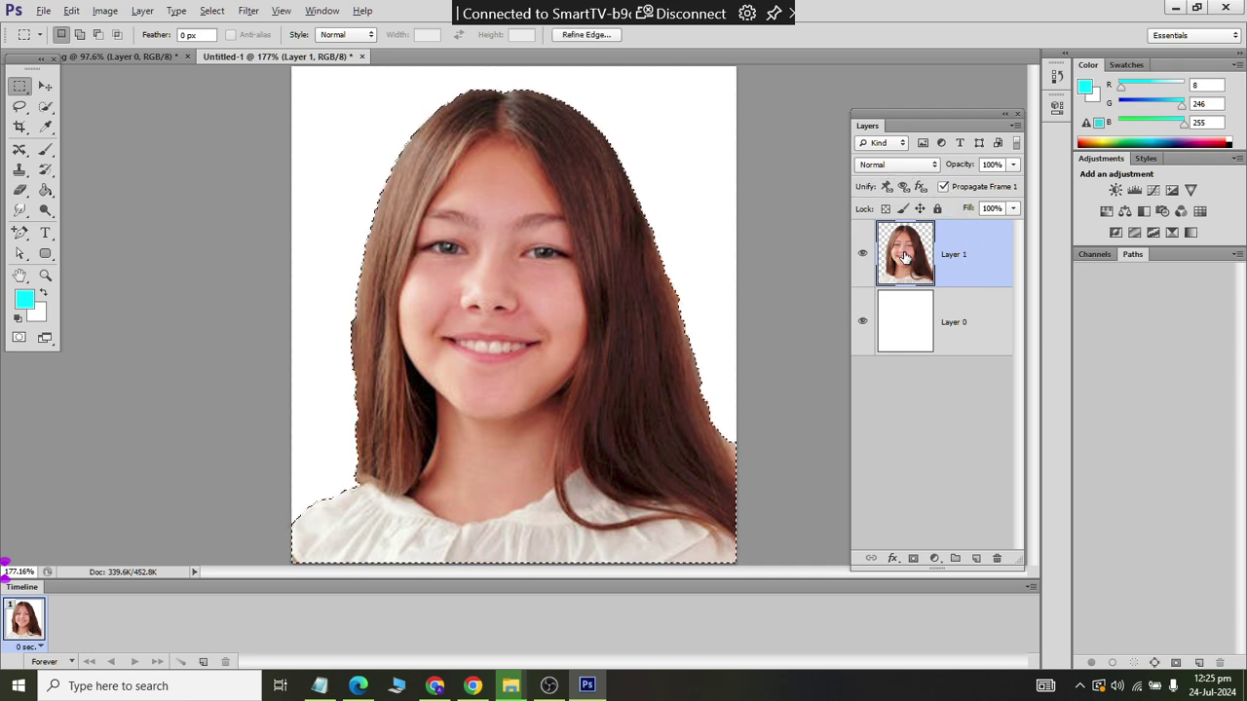
left_click(862, 322)
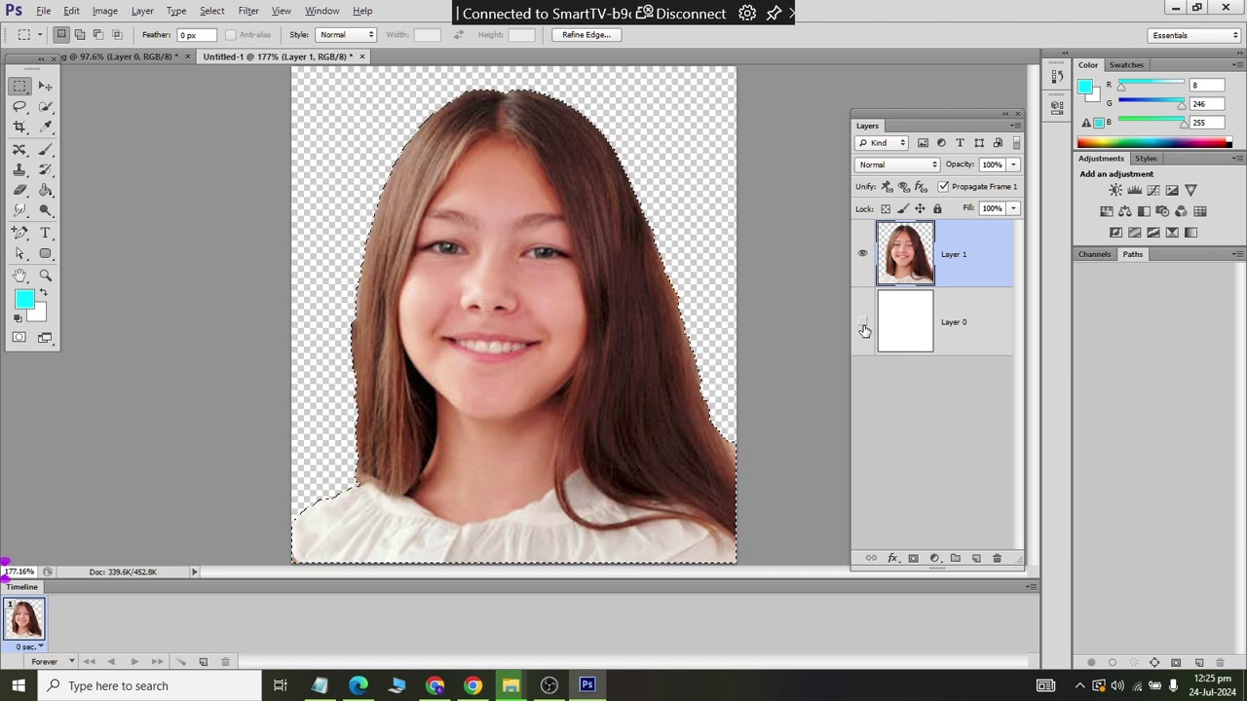
left_click(862, 323)
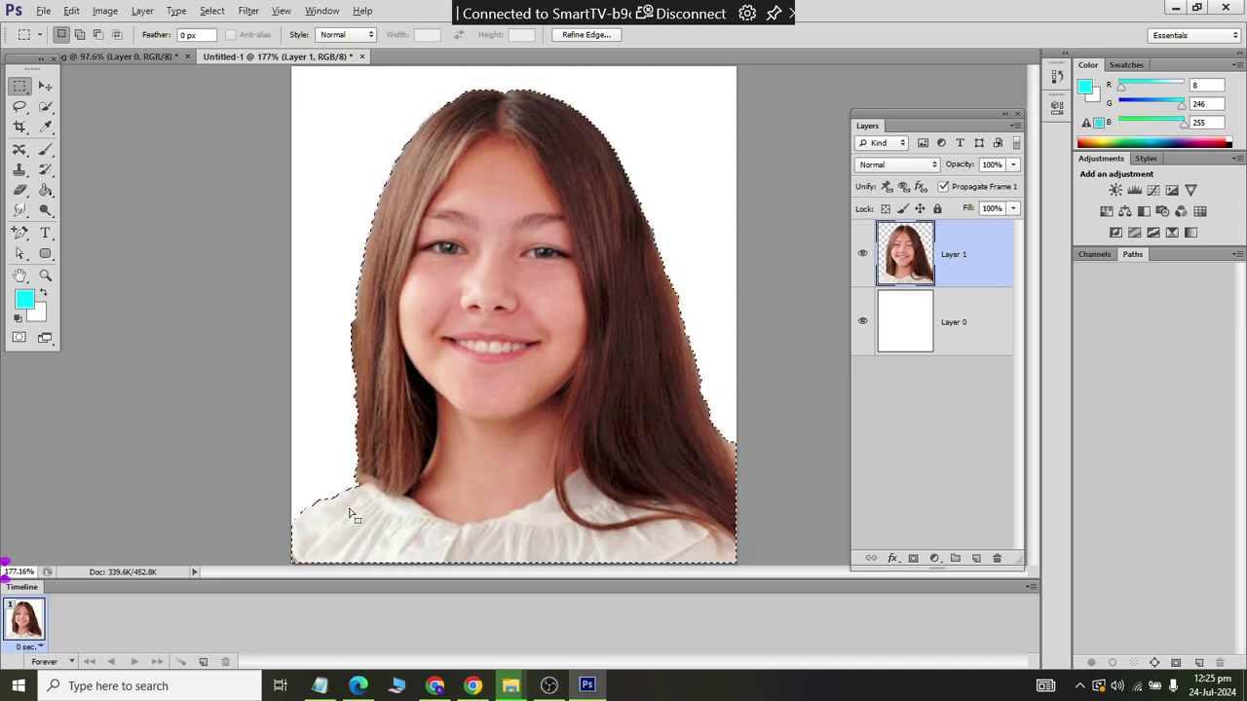
left_click(212, 12)
left_click(222, 55)
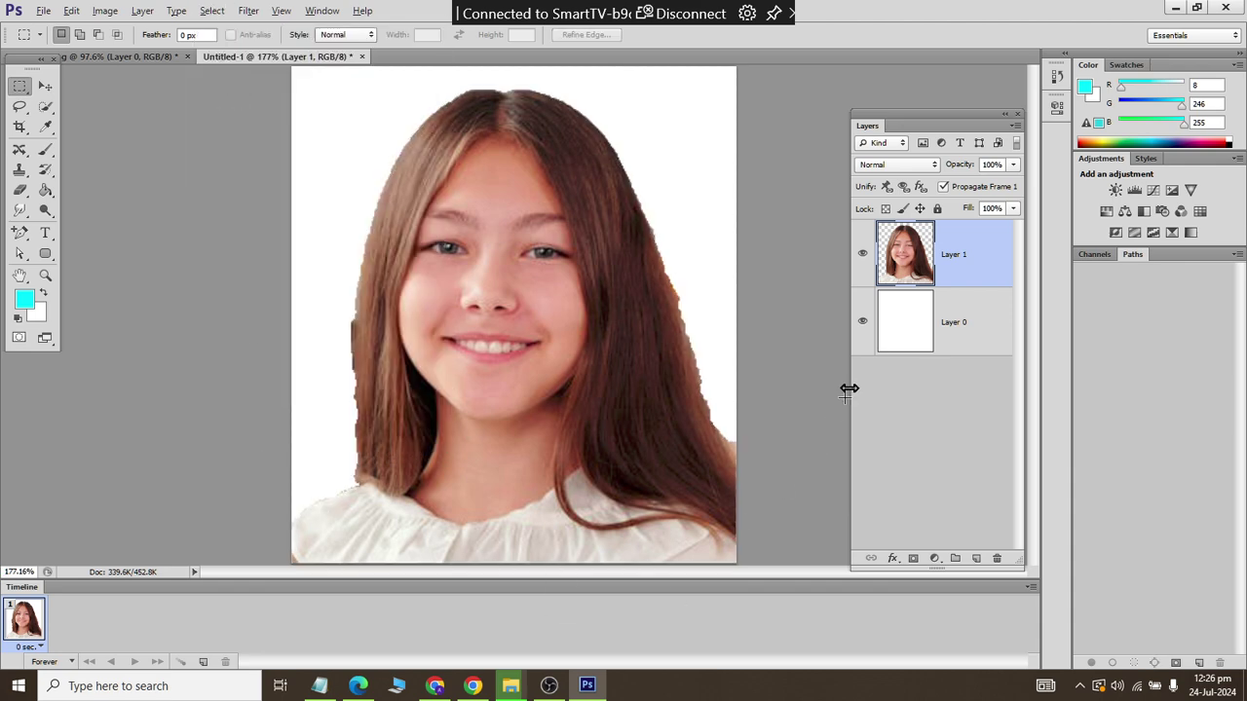
Step: Paint-bucket fill Layer 0 with periwinkle blue (R110 G120 B255) behind the girl
left_click(901, 321)
left_click(45, 190)
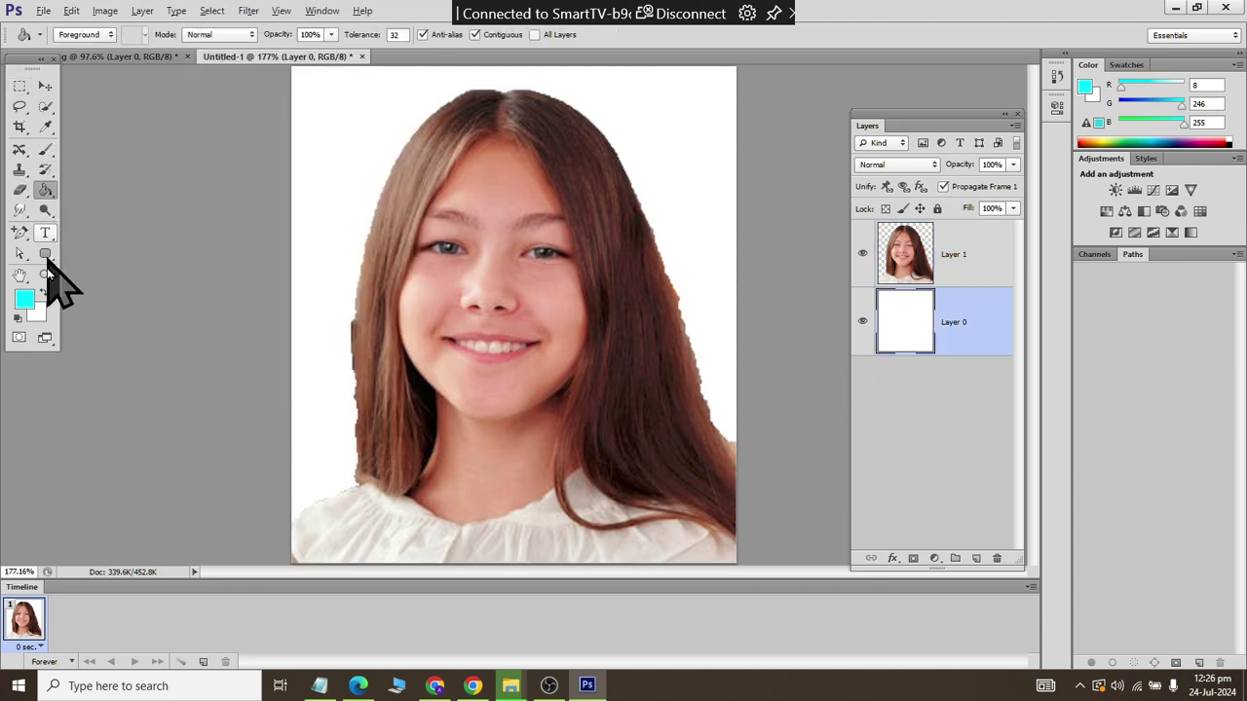
left_click(24, 304)
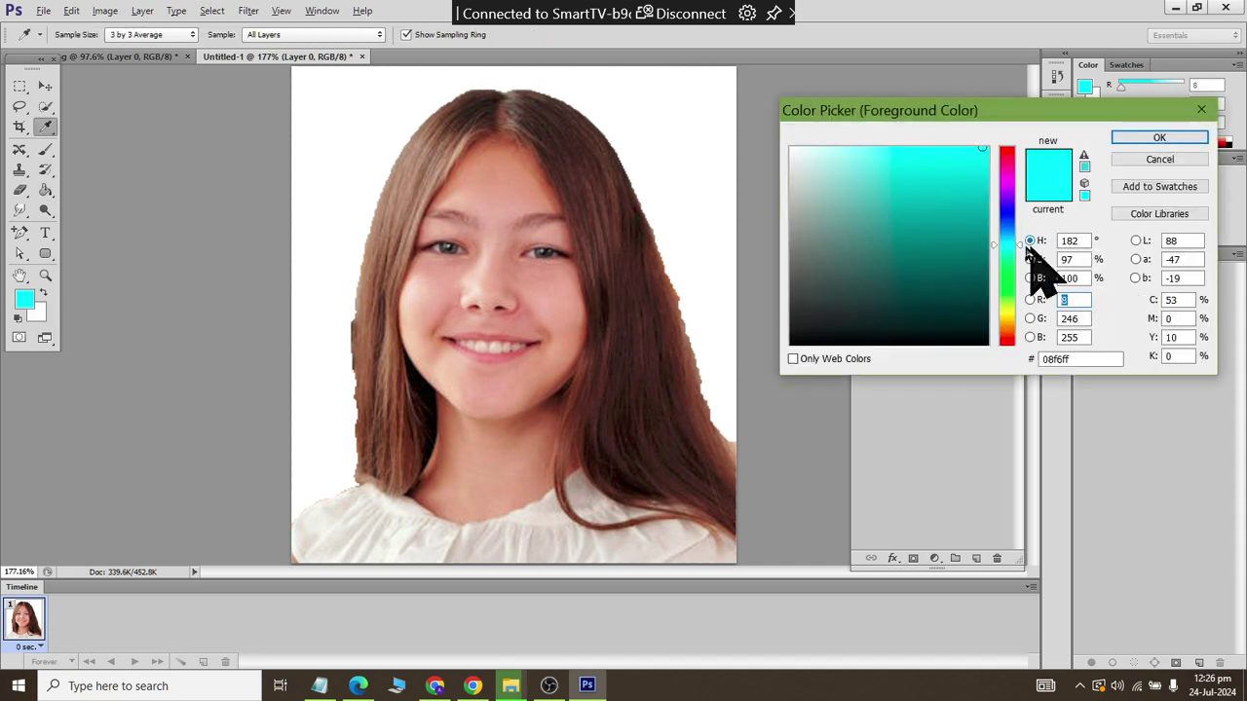
mouse_move(1018, 244)
left_mouse_down()
mouse_move(1015, 207)
mouse_move(1006, 216)
left_mouse_up()
left_click(903, 148)
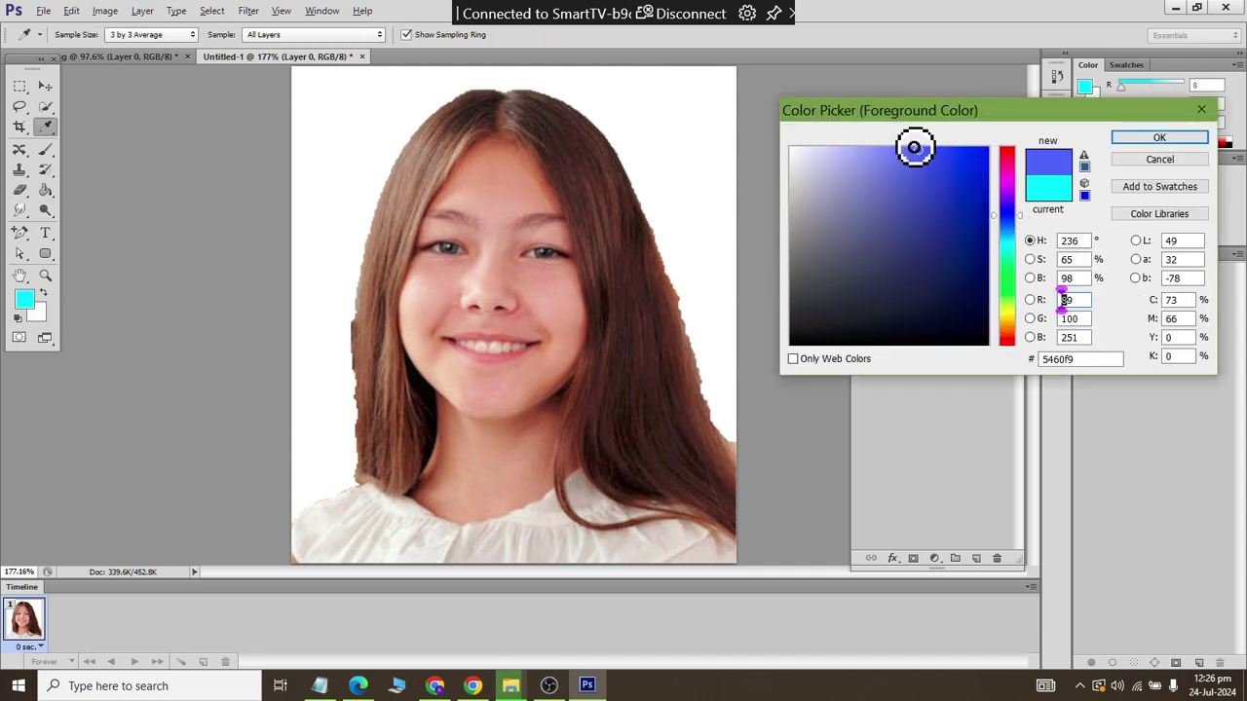
left_click(1154, 142)
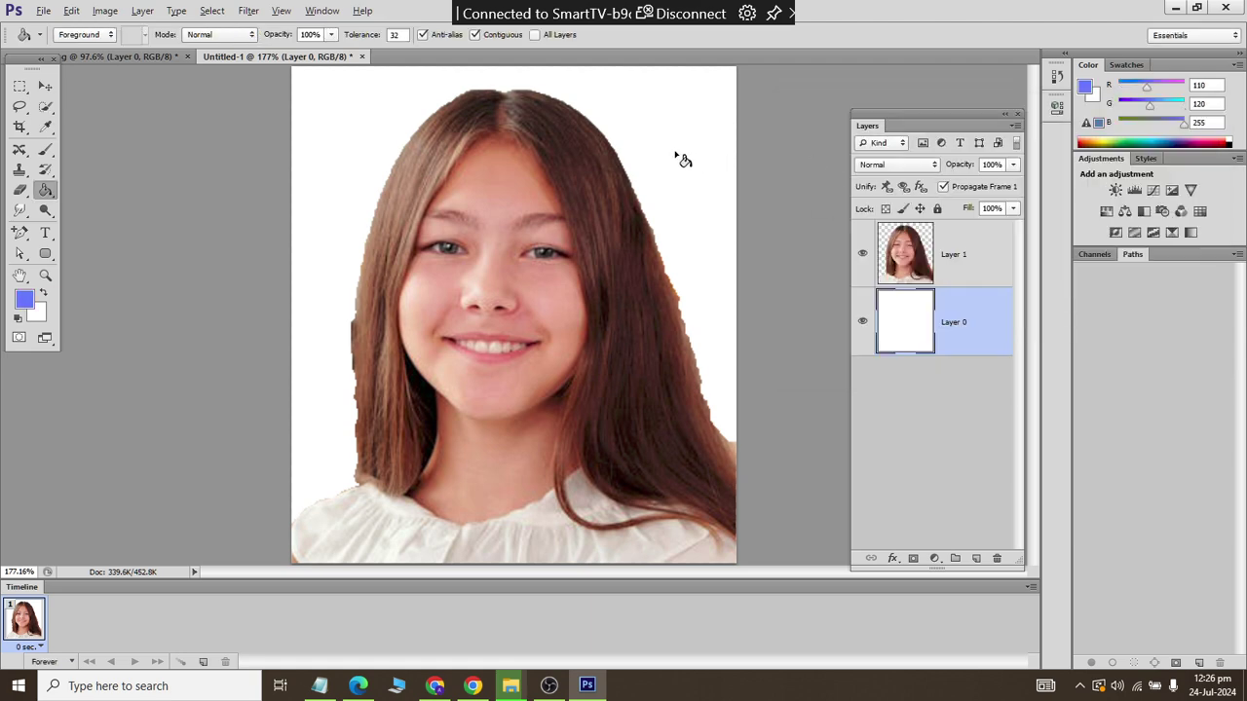
left_click(684, 214)
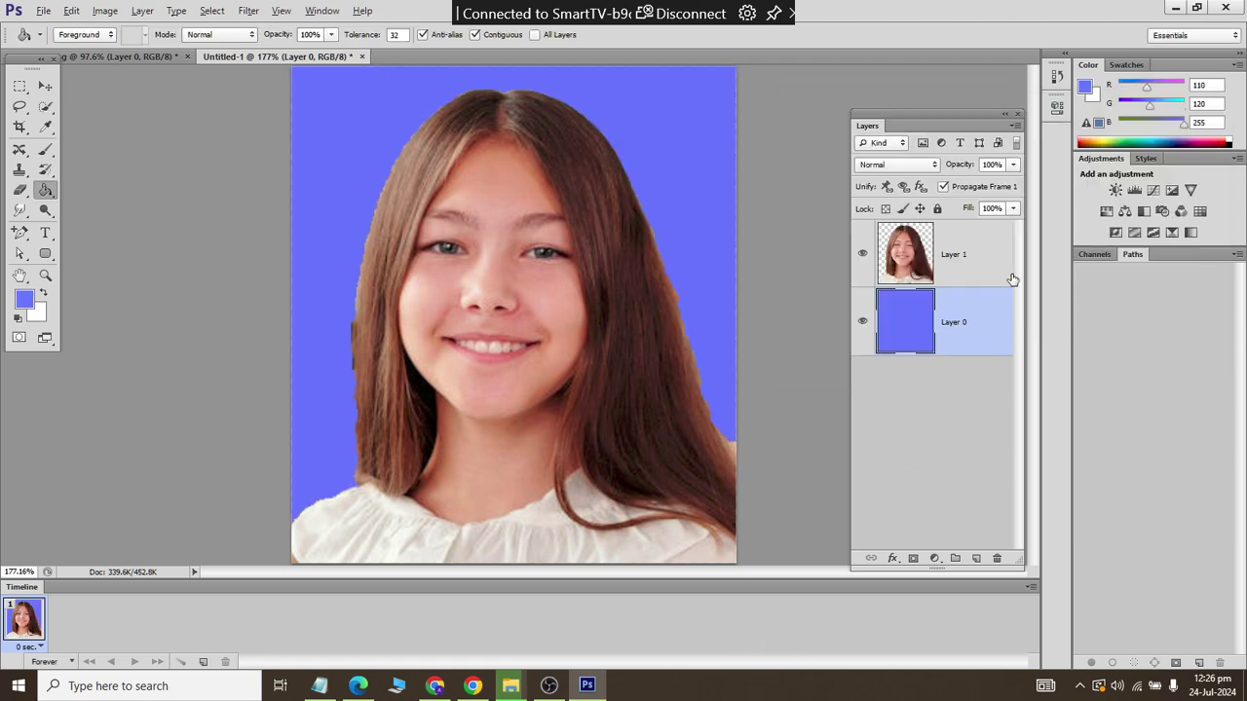
left_click(913, 265)
left_click(20, 87)
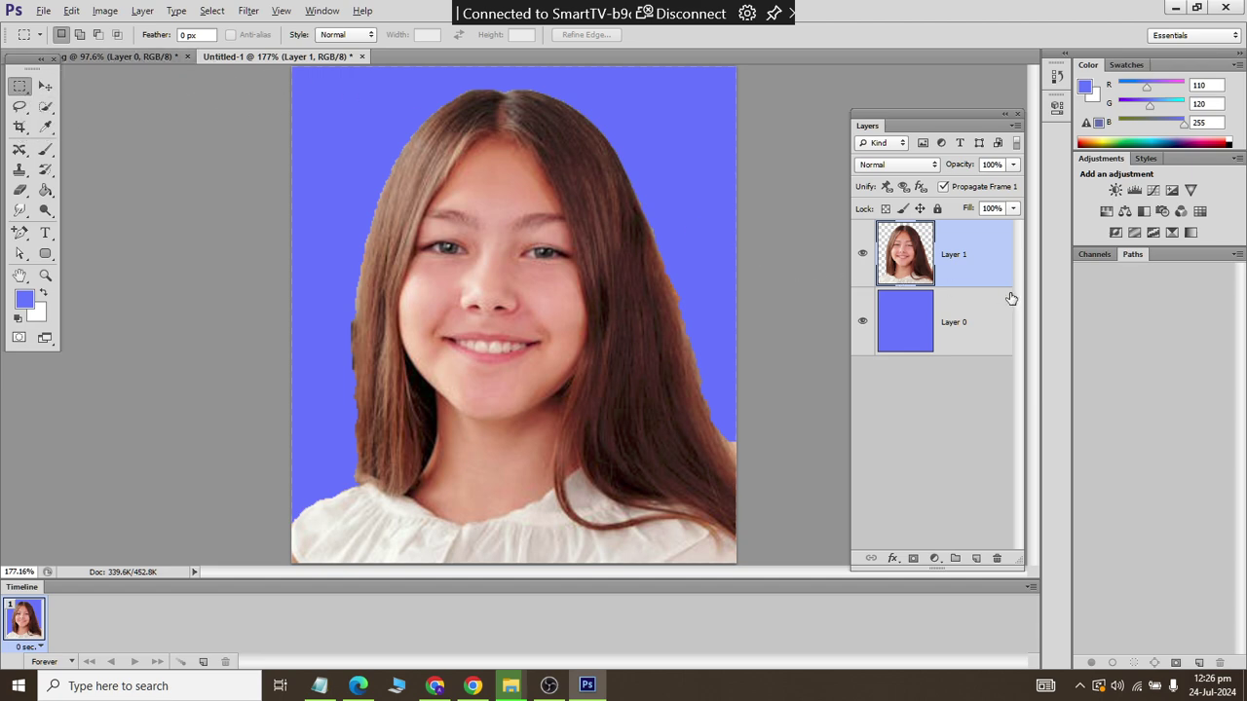
Step: Load the girl's selection and refine it: Shift Edge -59%, Feather 2.4 px, more Smooth
left_click(914, 272, "ctrl")
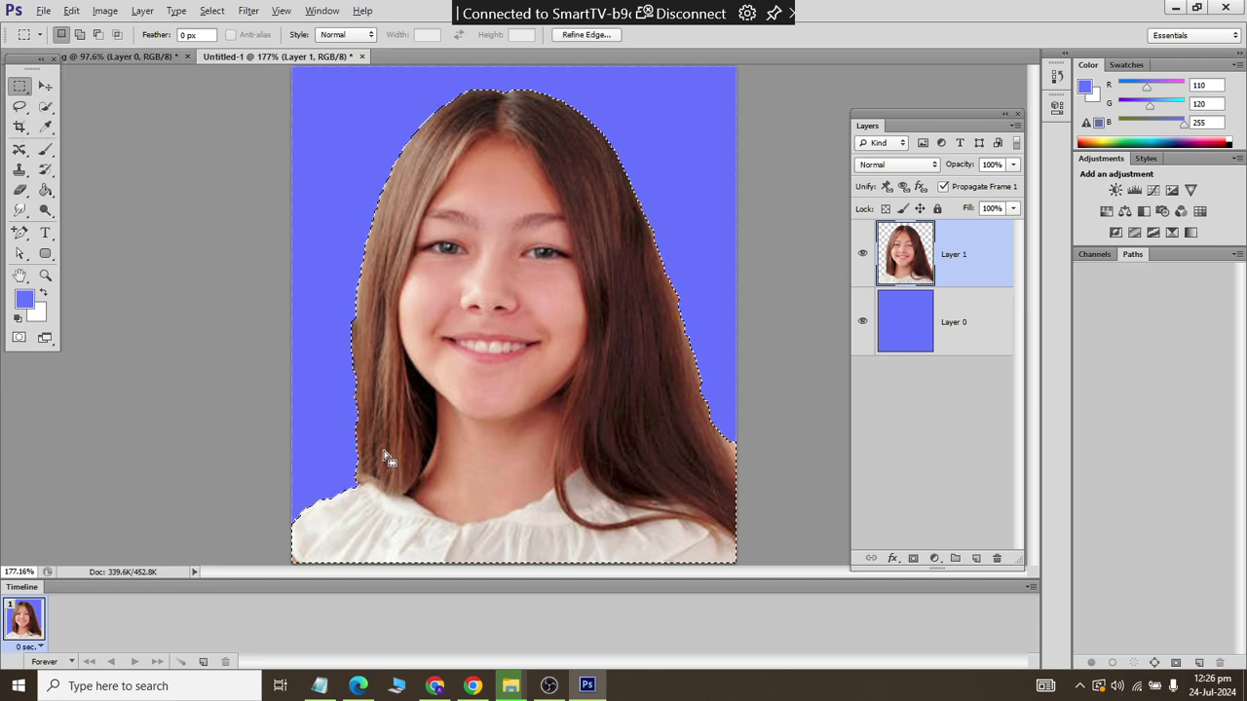
left_click(586, 35)
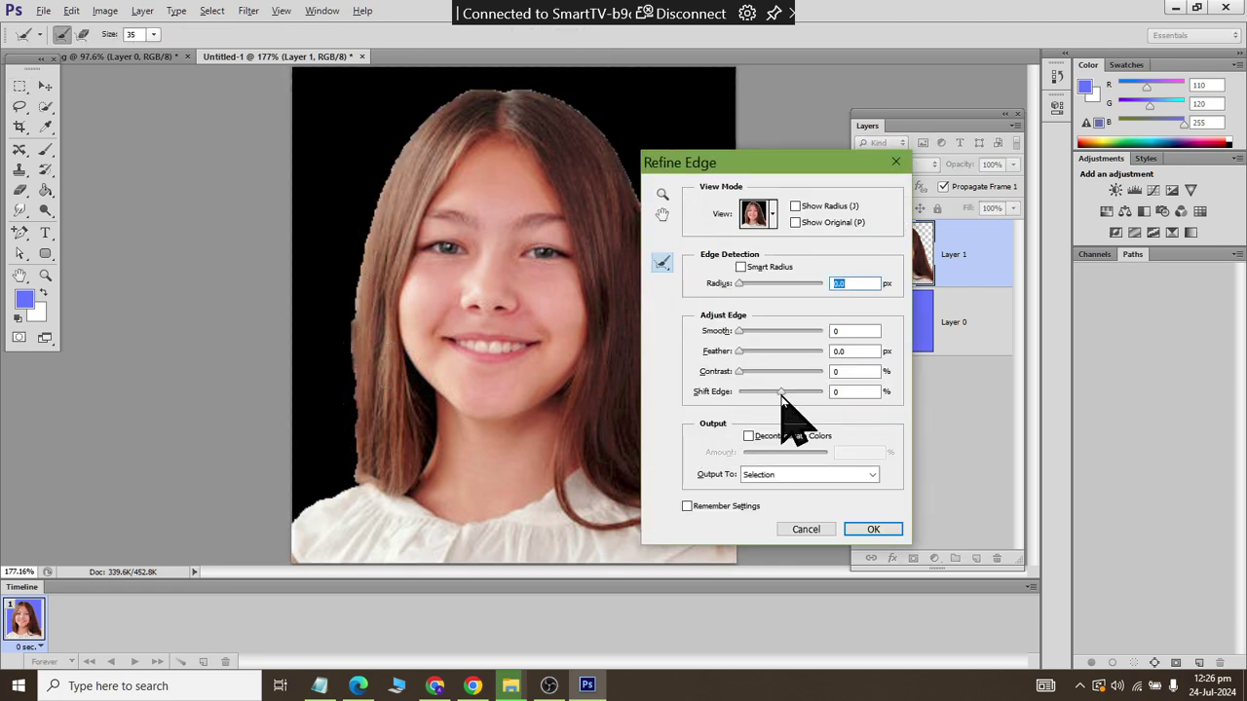
left_click_drag(781, 393, 758, 395)
left_click_drag(739, 353, 749, 360)
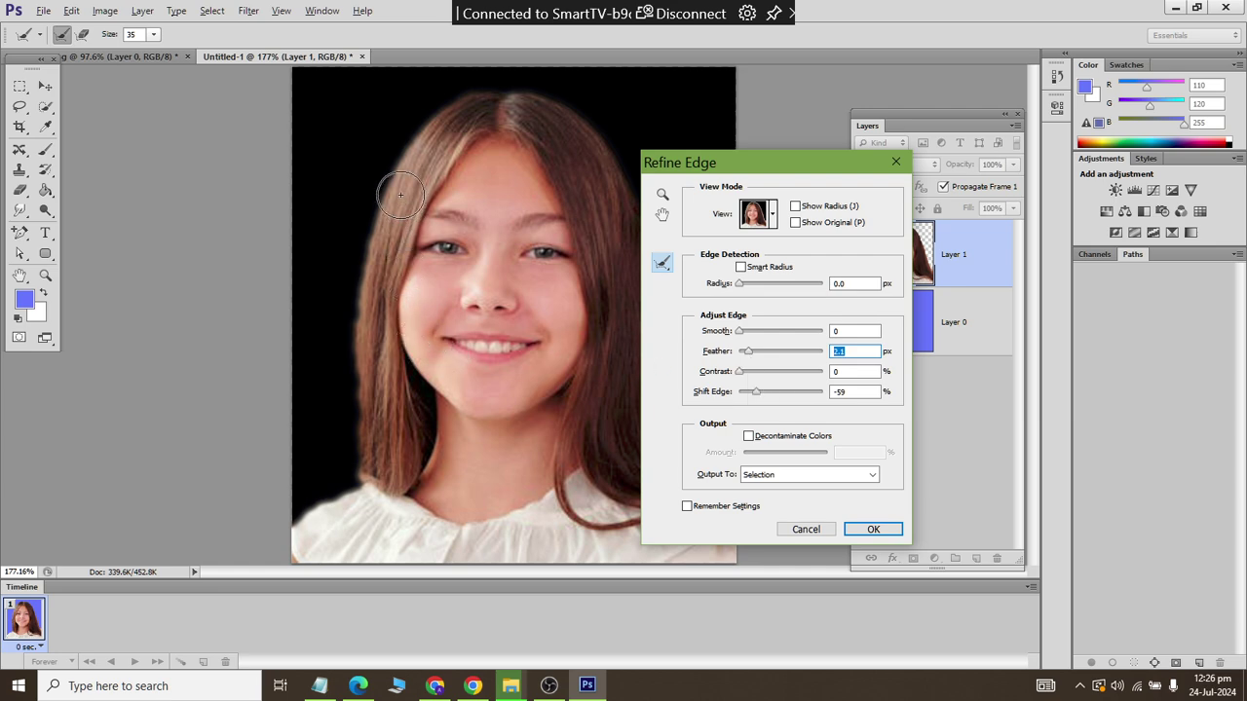
left_click_drag(748, 358, 756, 338)
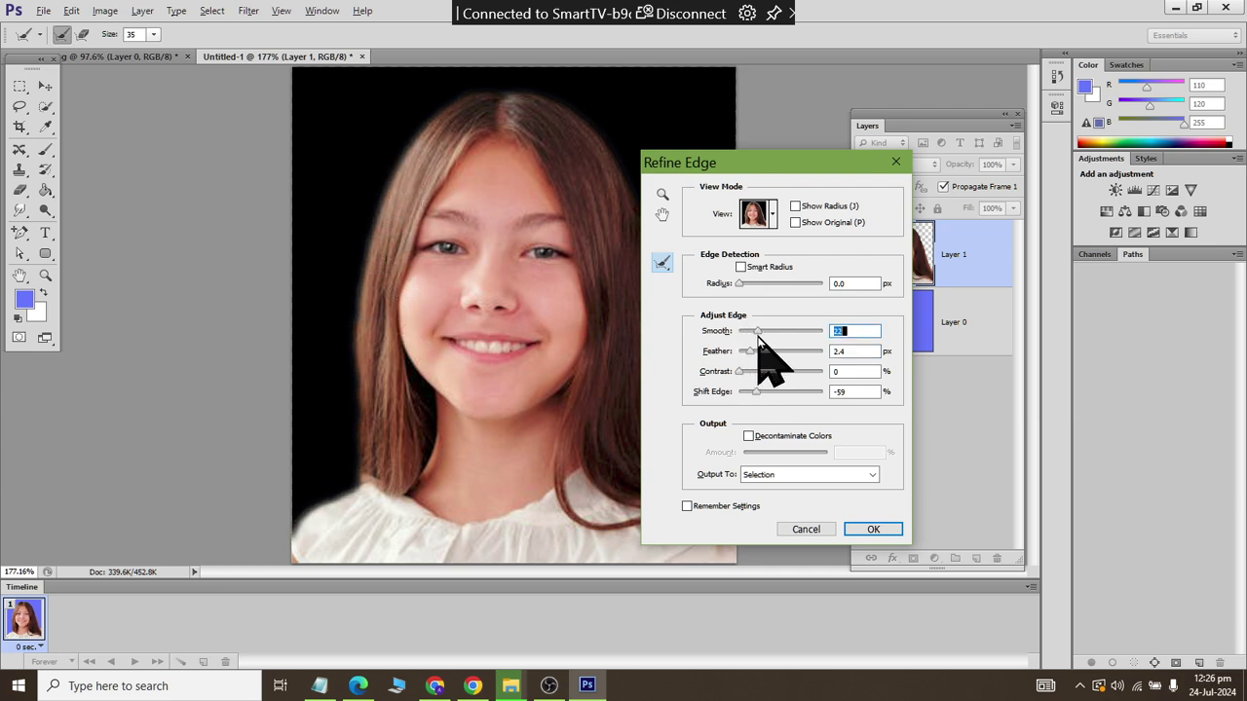
left_click_drag(687, 162, 841, 245)
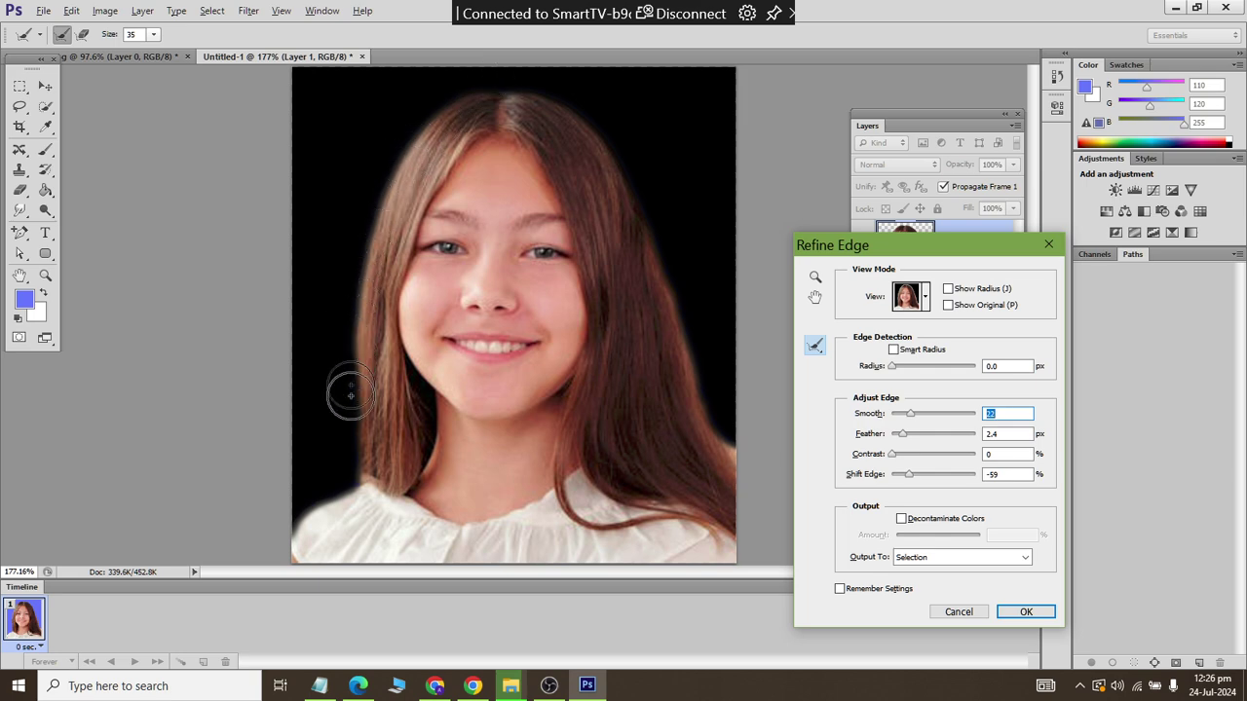
left_click(1023, 612)
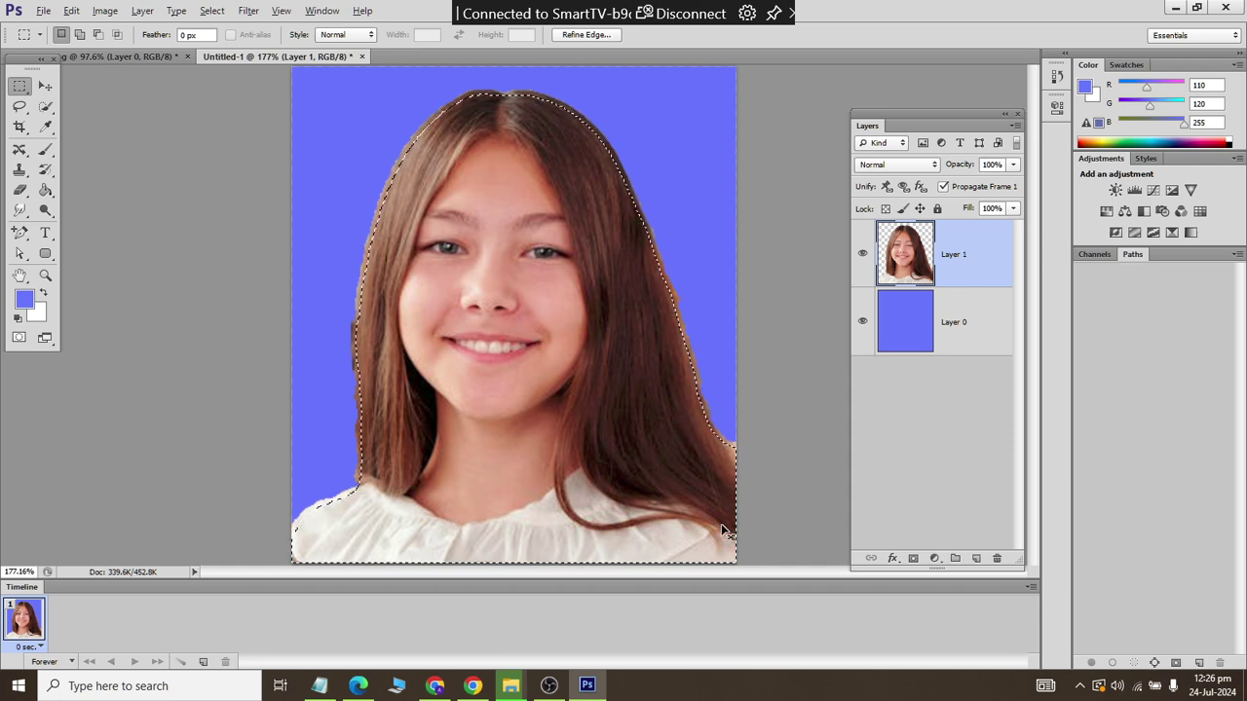
Step: Stamp the soft-edged girl onto new Layer 2 and delete the original hard-edged Layer 1
key("ctrl+d")
key("ctrl+shift+alt+n")
key("ctrl+shift+alt+e")
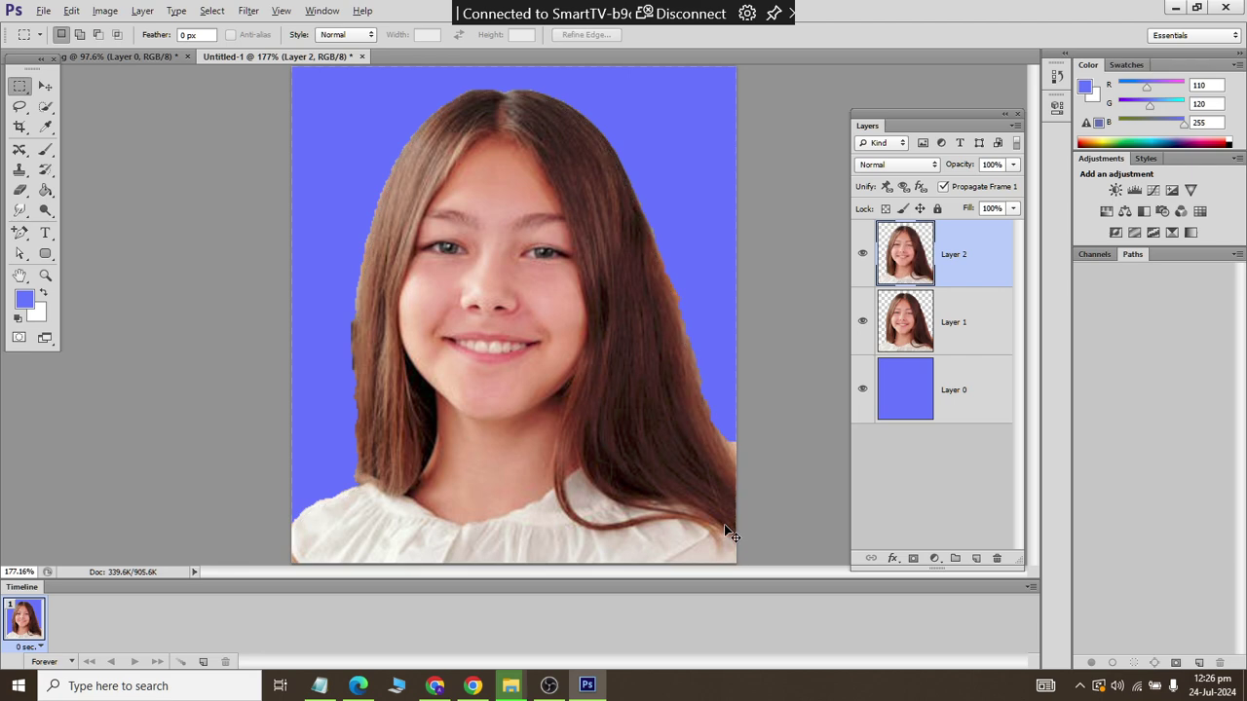
left_click(950, 335)
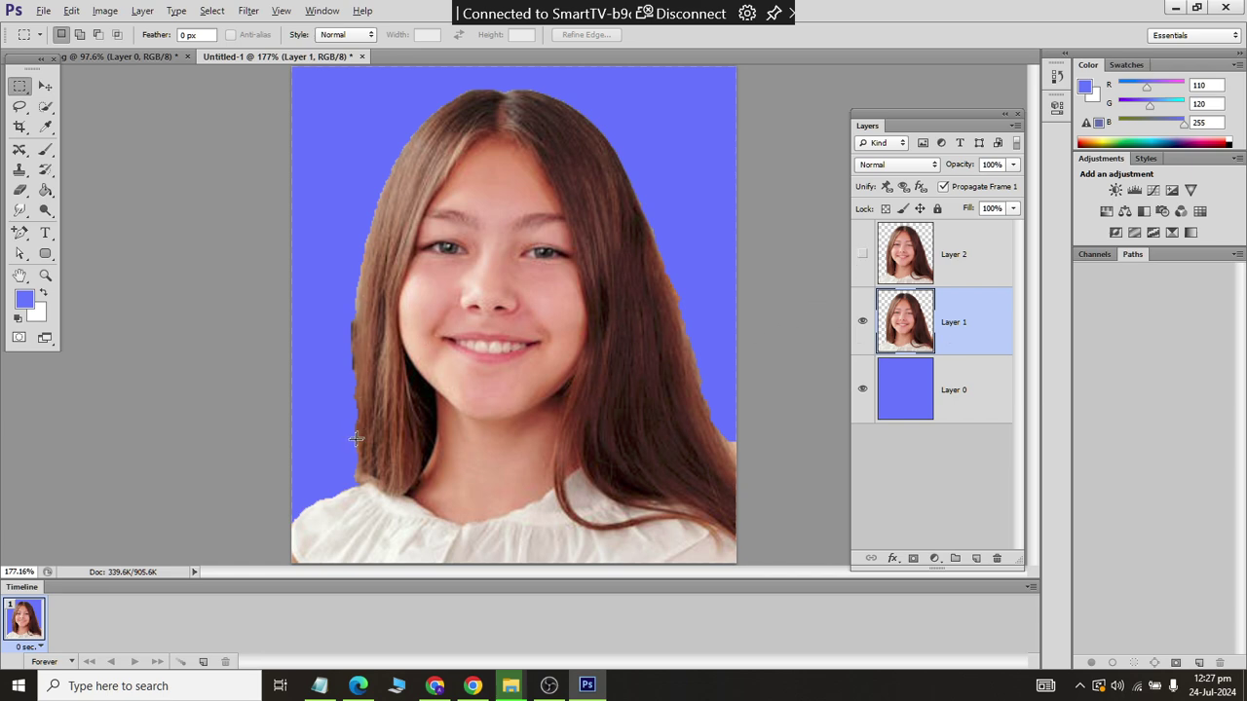
left_click(861, 322)
left_click(861, 255)
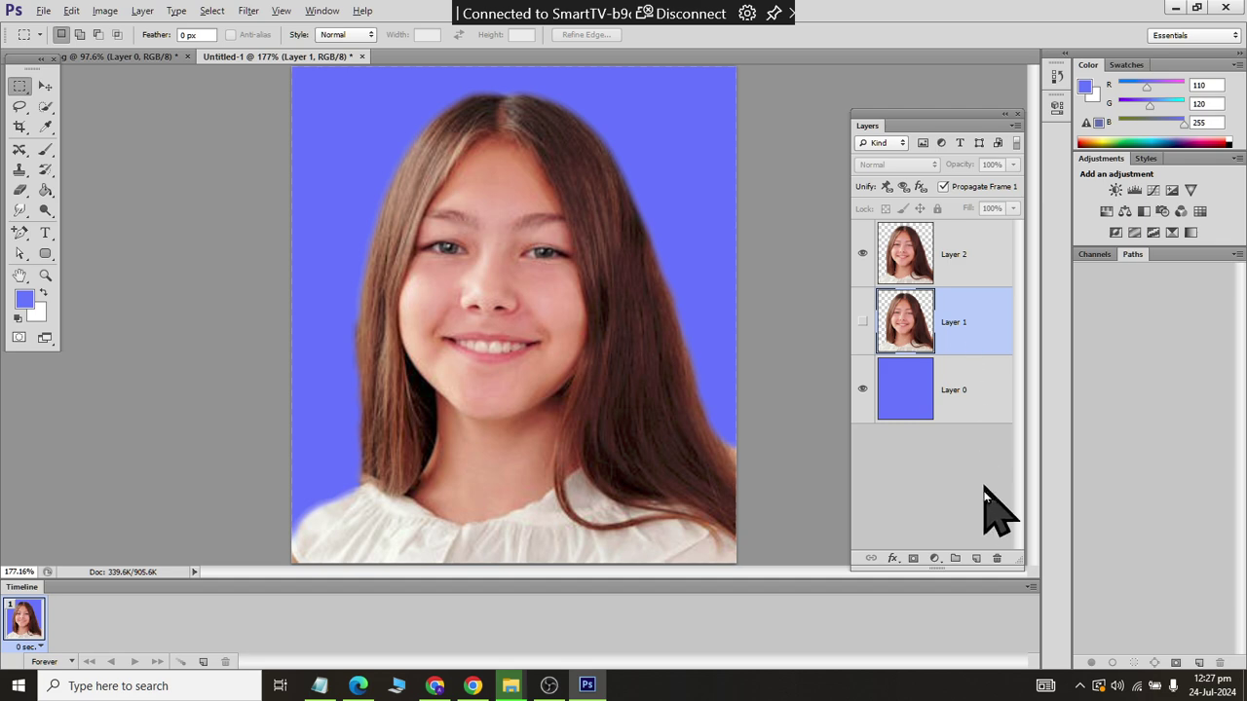
left_click(996, 558)
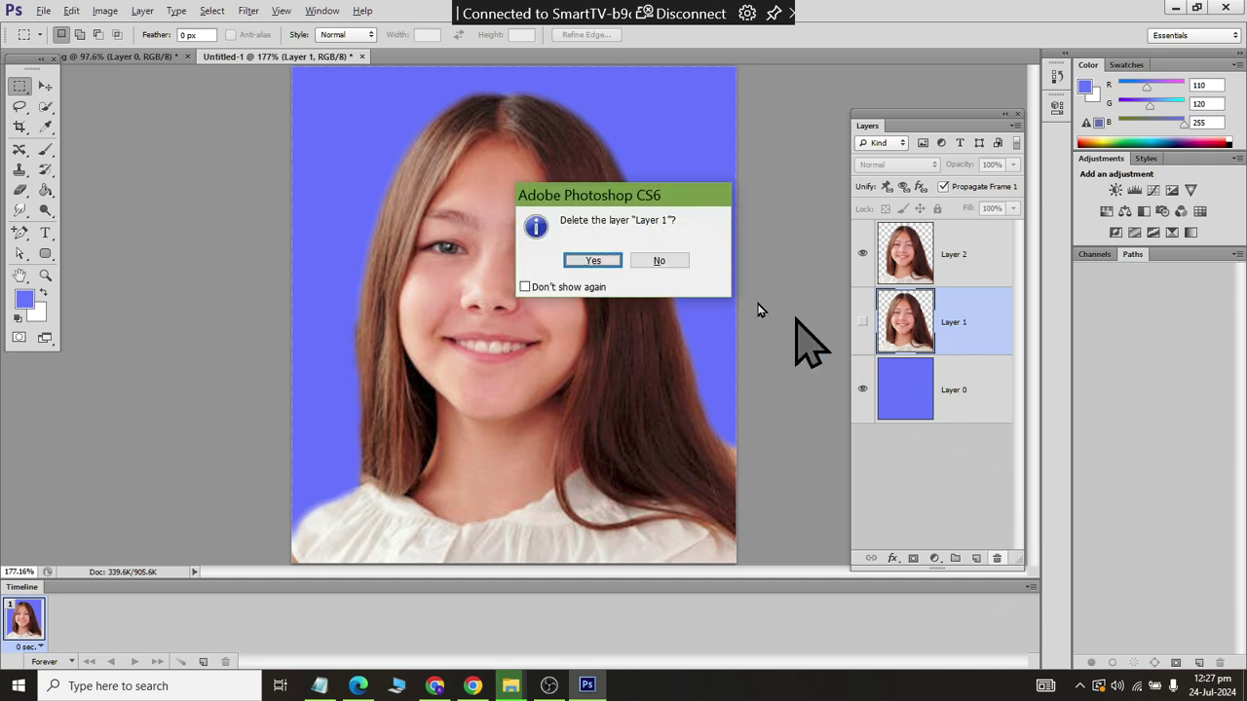
left_click(581, 260)
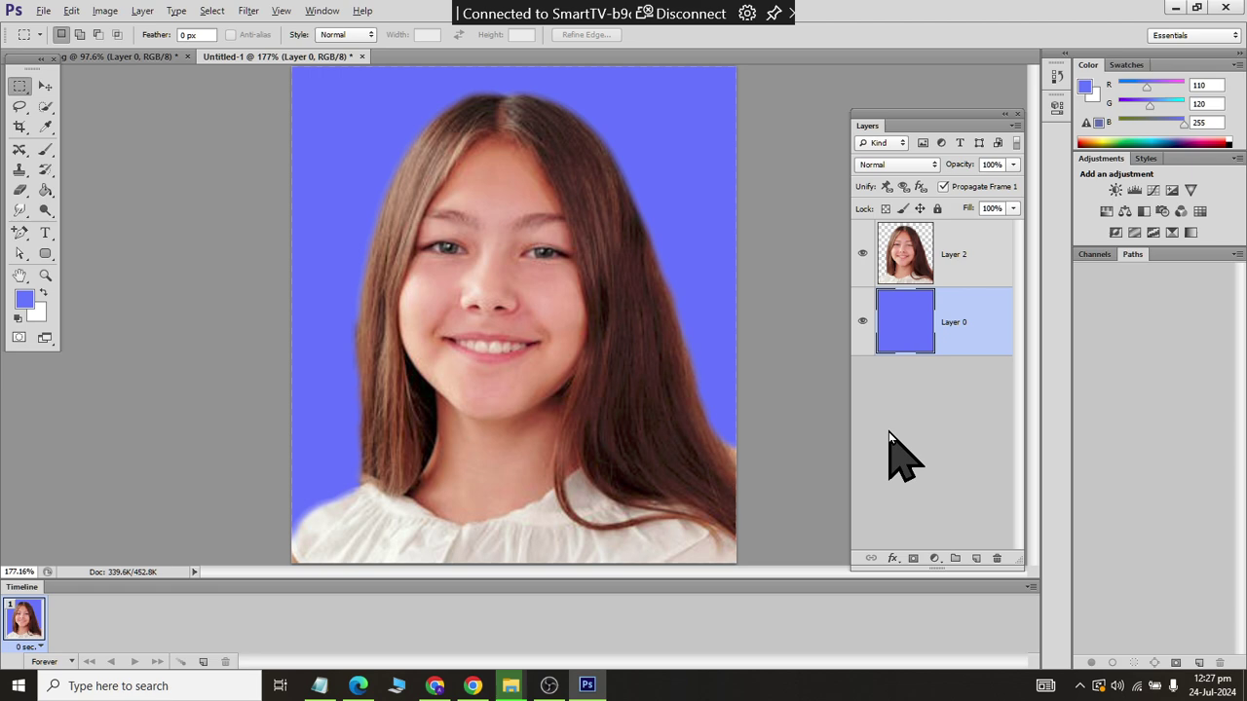
Step: In Notepad, type 'passport size photos' followed by sizes 1.6, 2.2, 1.5 and 2.0
key("super+r")
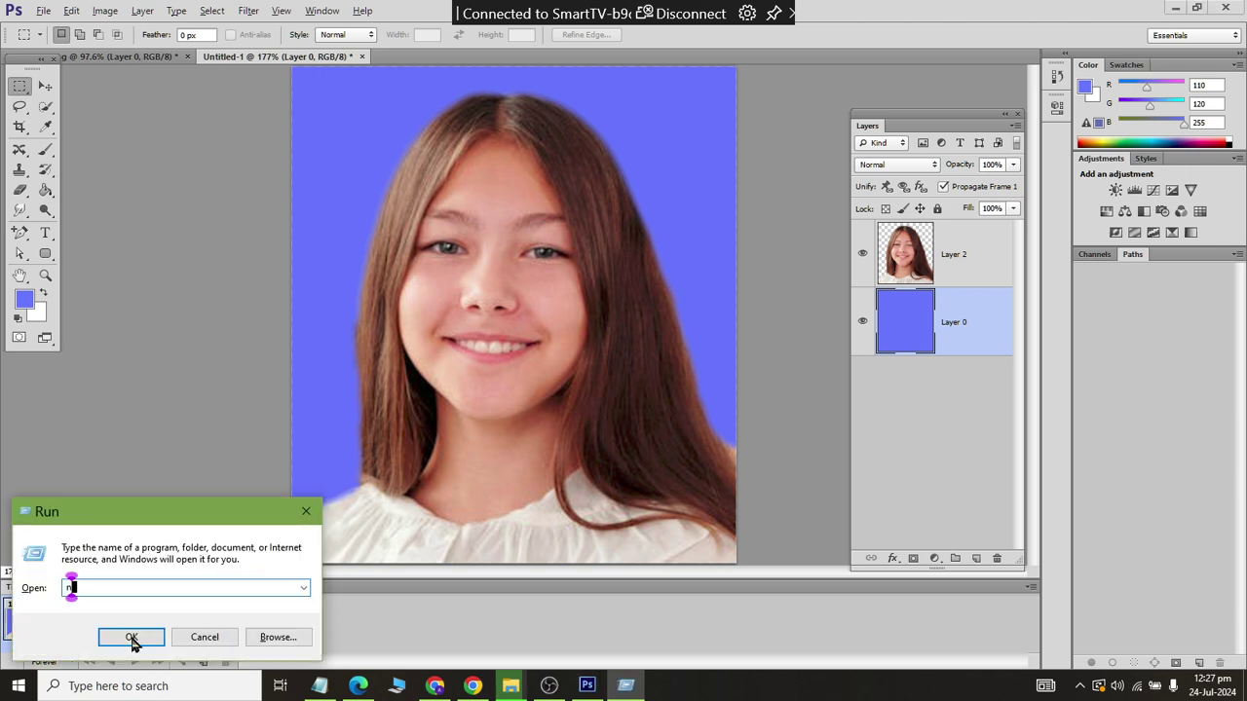
left_click(131, 637)
type("pass")
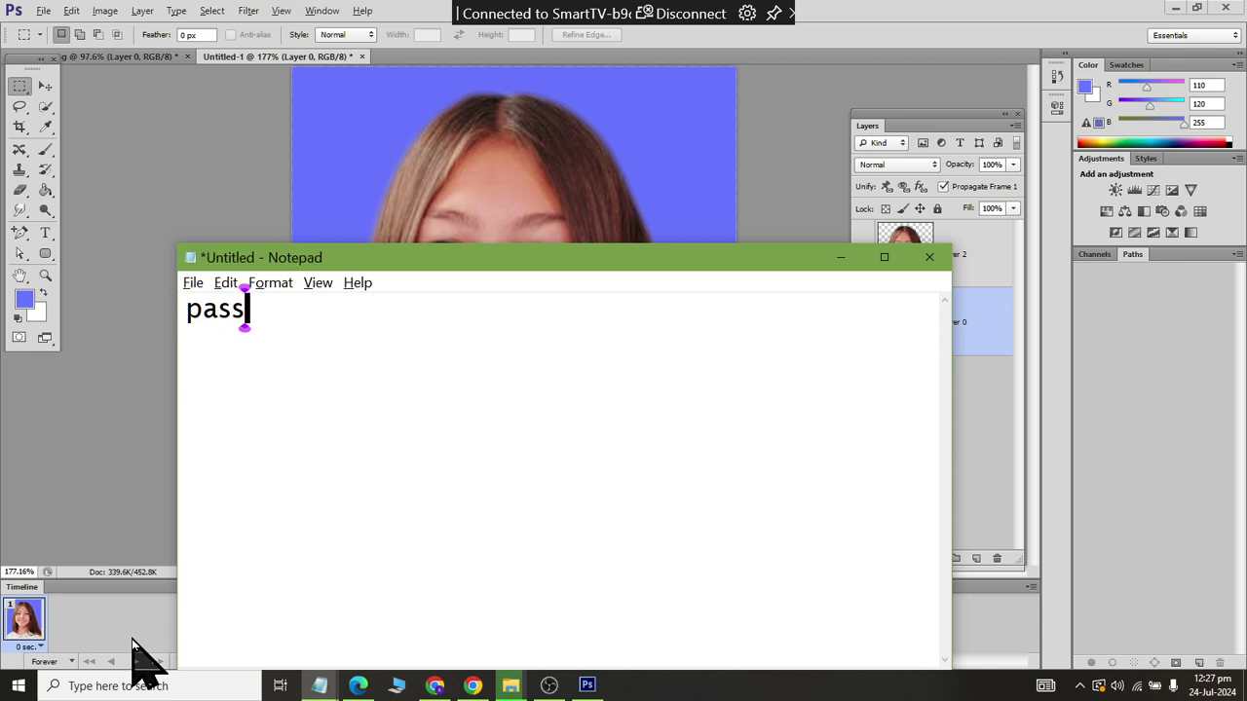
type("port size ")
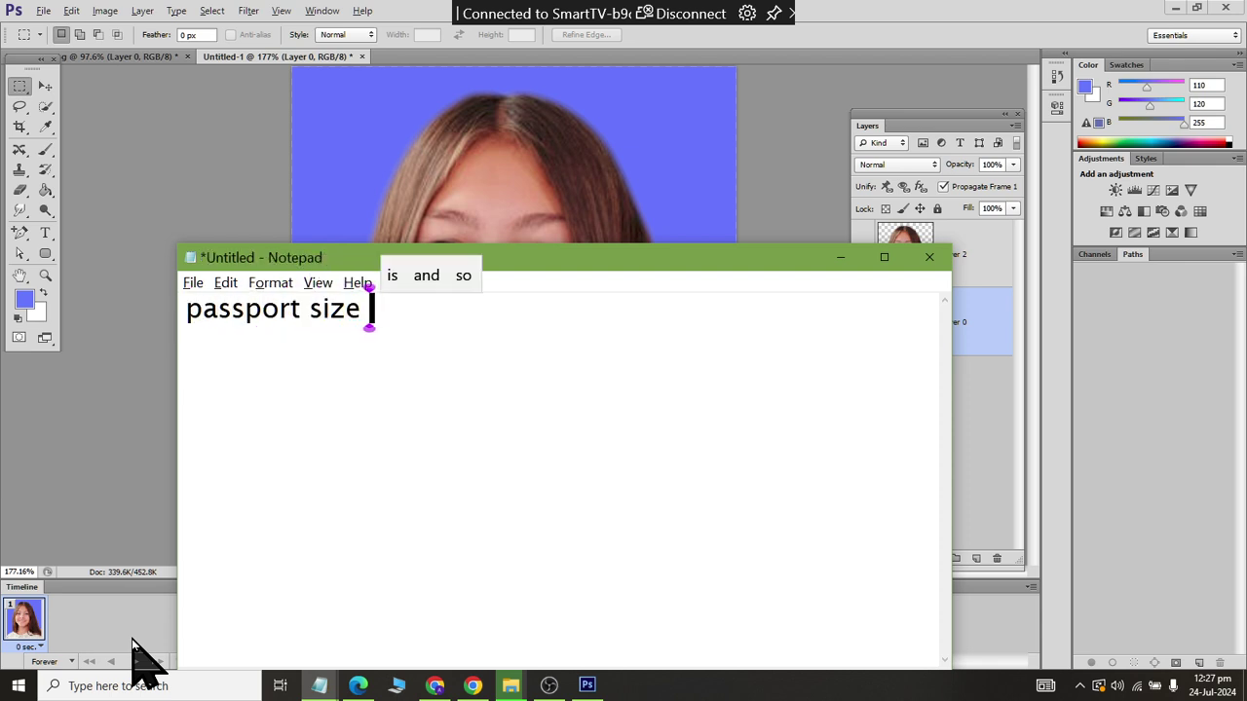
type("photos")
key("Return")
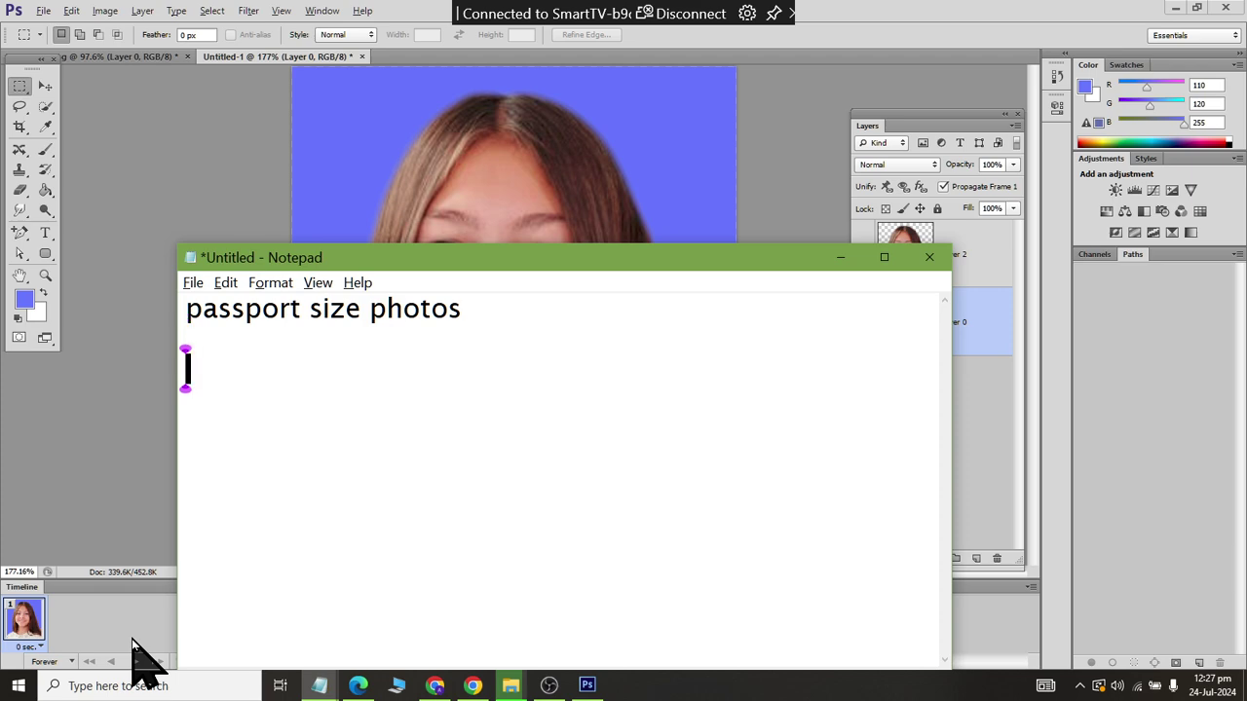
type("1.6")
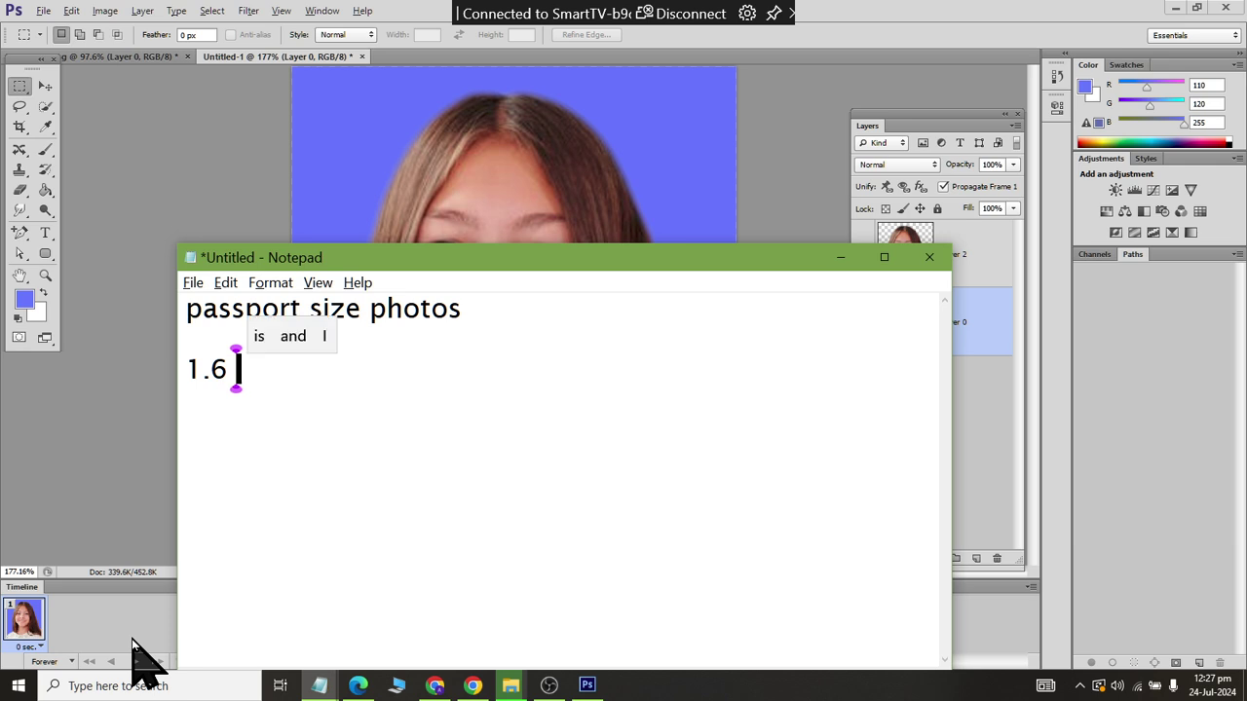
key("Return")
type("2.2")
key("Return")
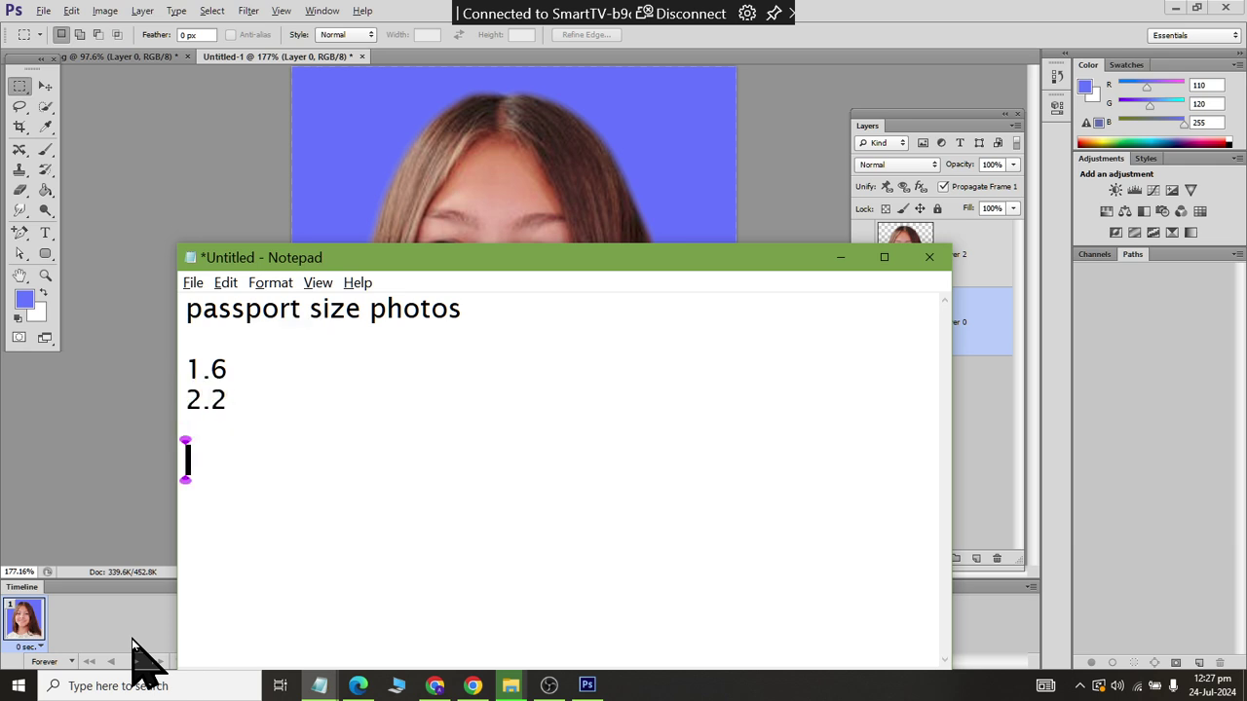
type("1.5")
key("Return")
type("2.2")
key("BackSpace")
type("0")
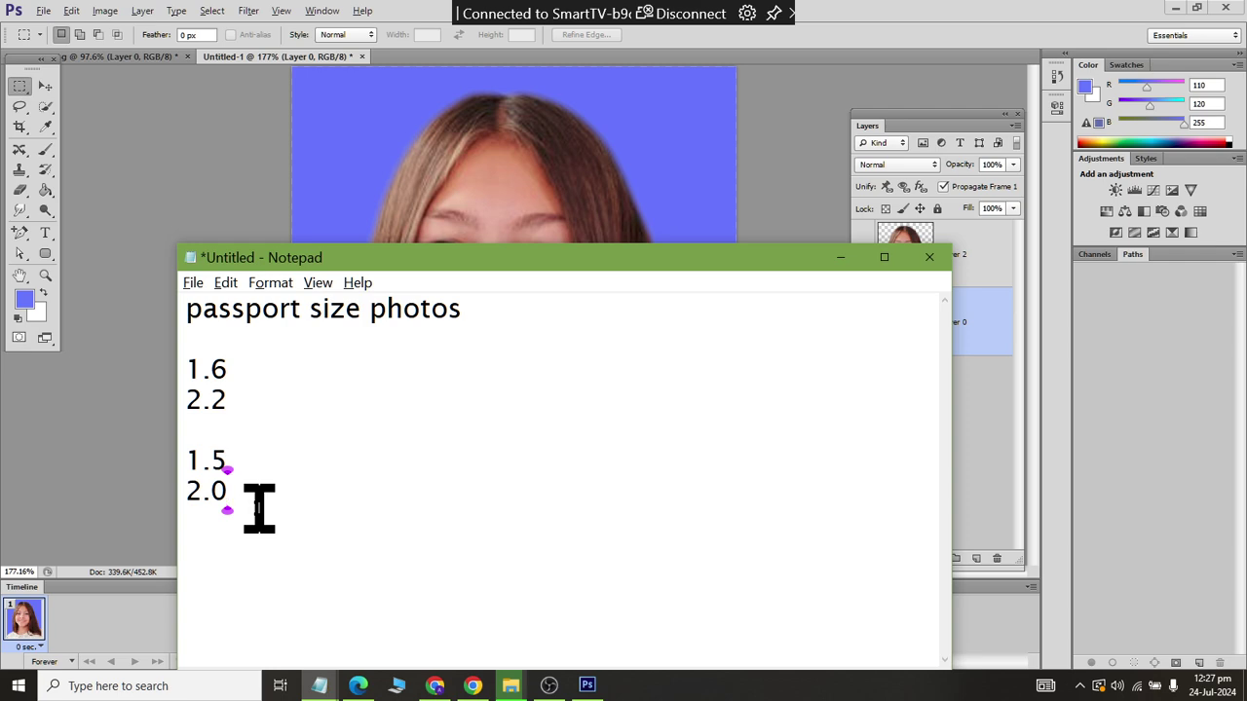
Step: Label 1.5 as width and 2.0 as height, then return to Photoshop
left_click(261, 460)
key("Tab")
type("width")
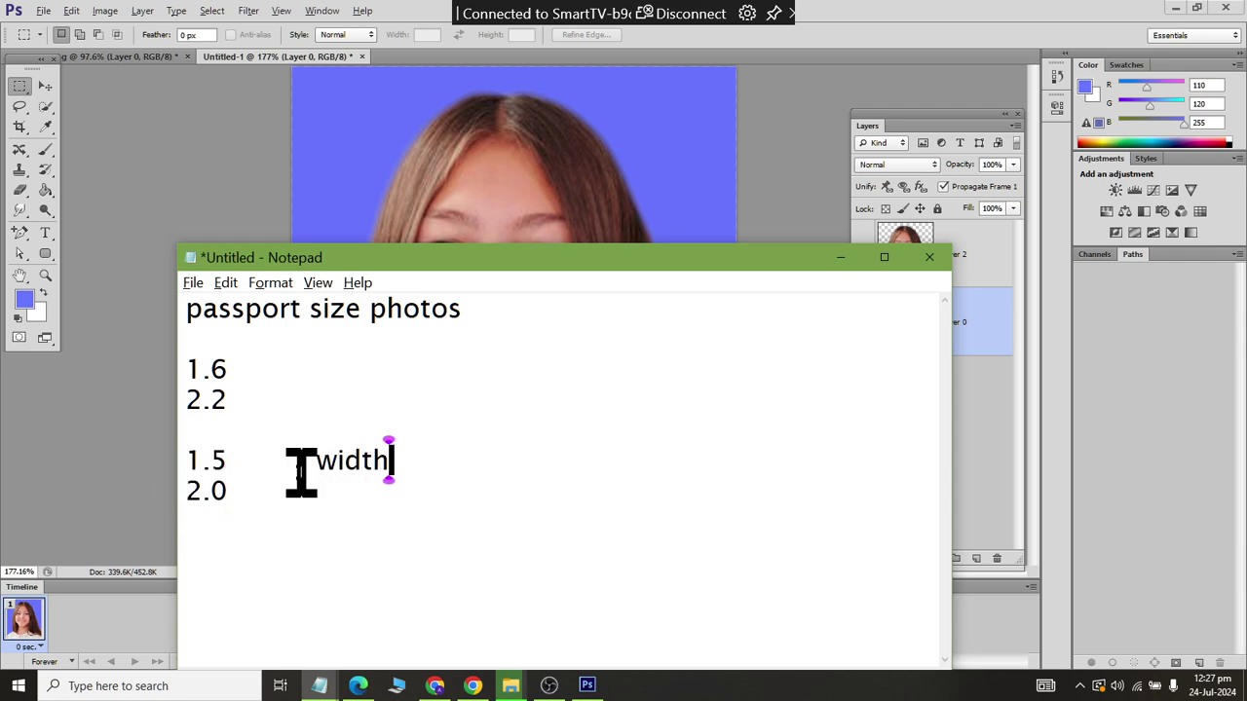
key("Return")
key("Tab")
key("BackSpace")
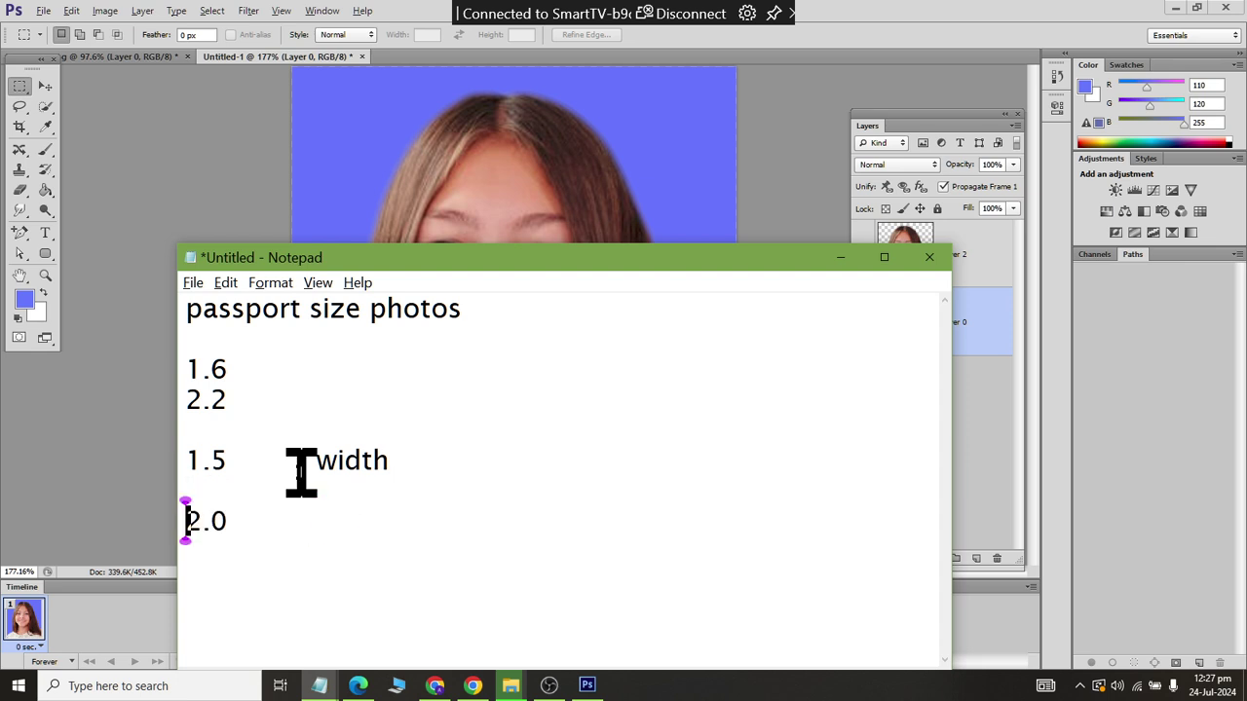
key("End")
key("Tab")
type("height")
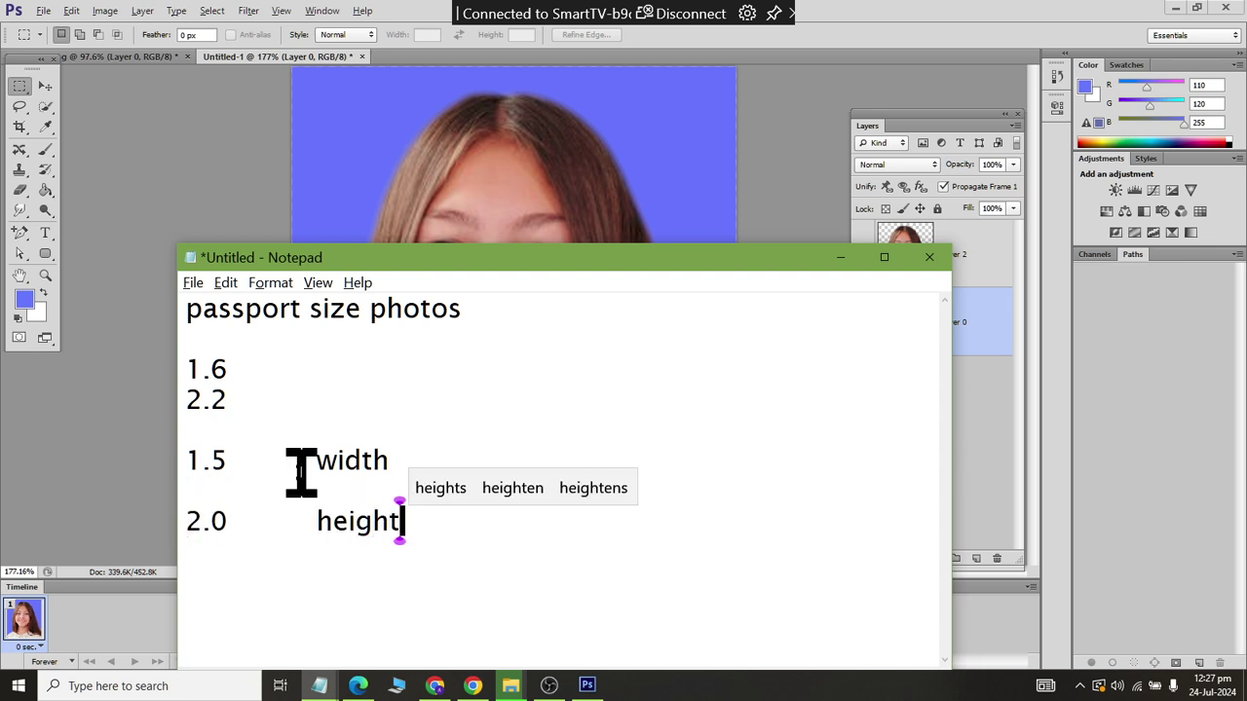
key("alt+Tab")
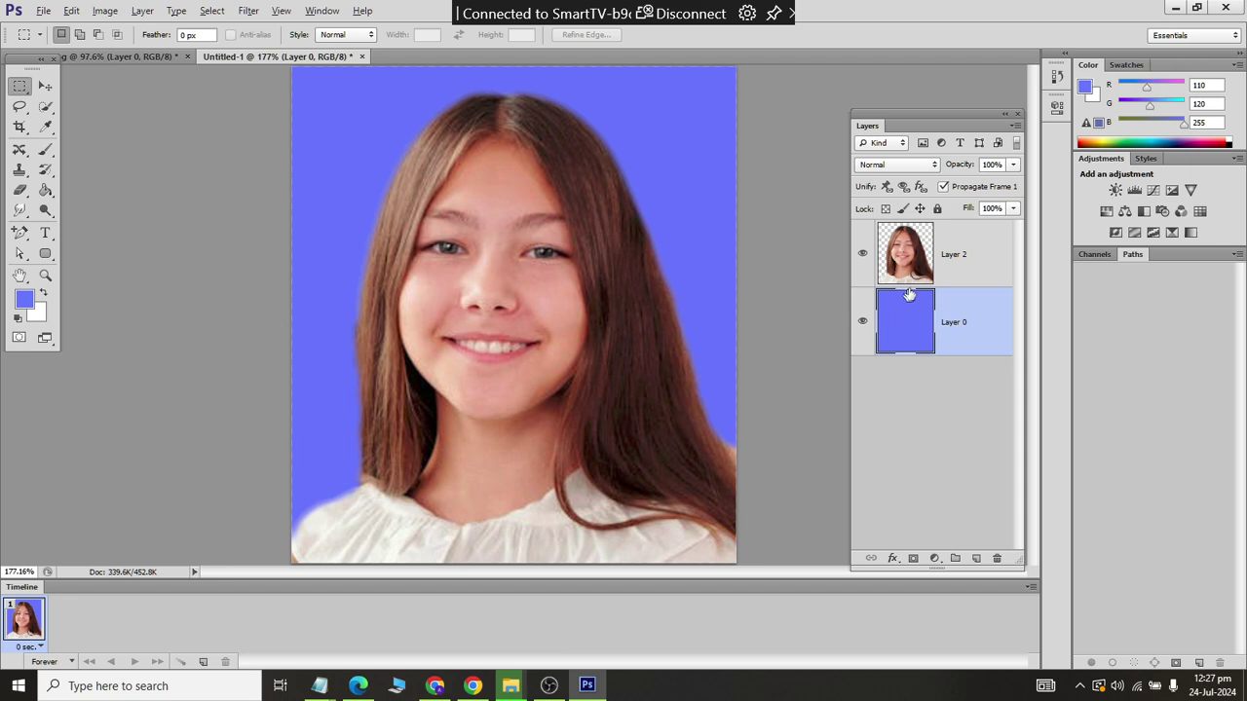
Step: Select the girl's photo layer and open Image Size with Constrain Proportions turned off
left_click(960, 280)
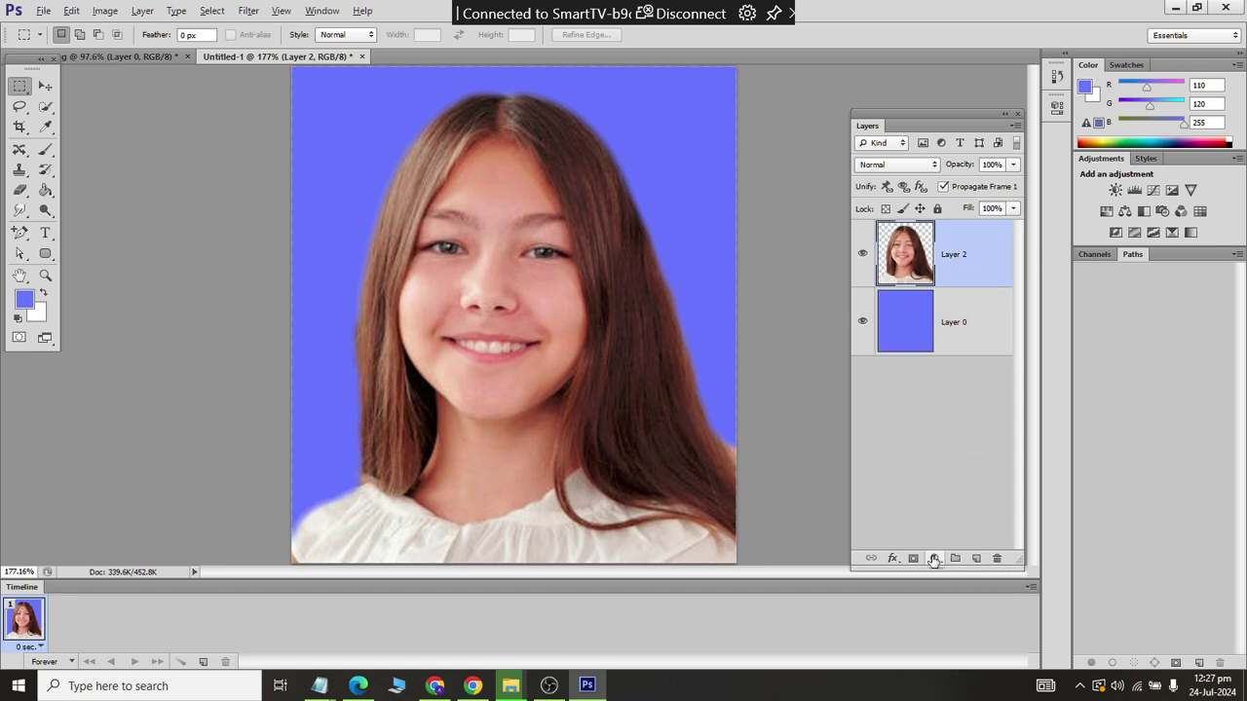
left_click(103, 13)
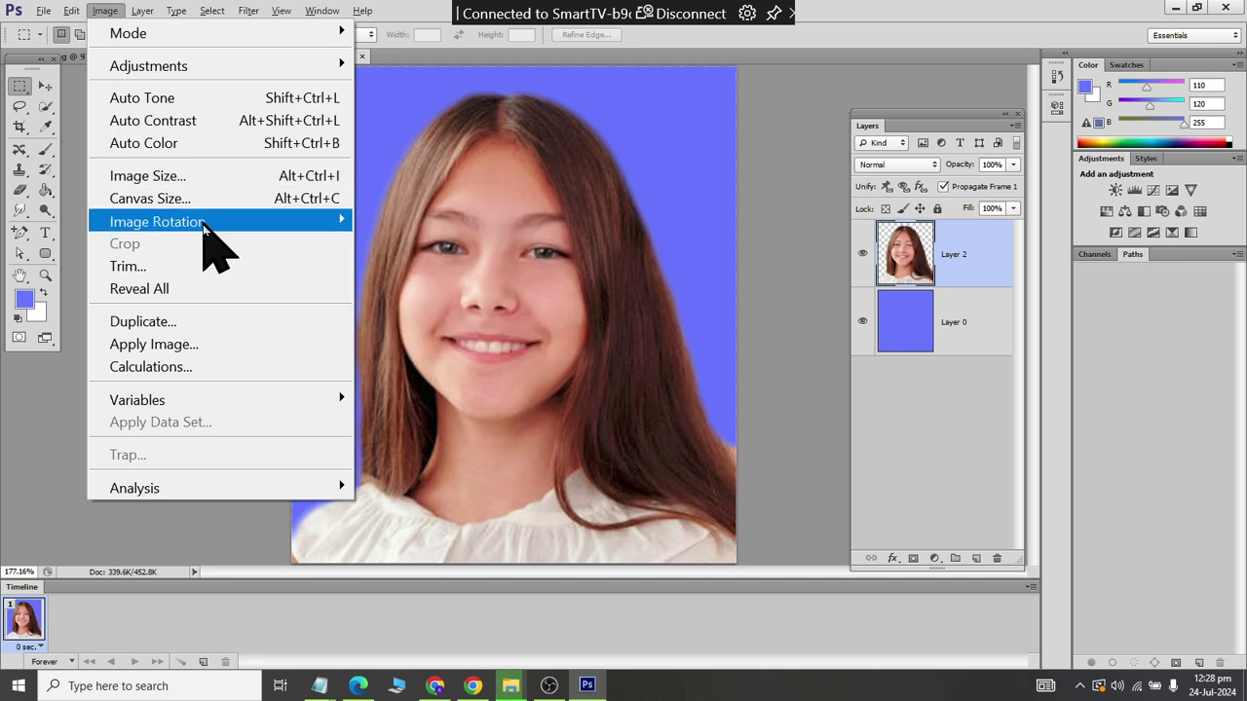
left_click(237, 178)
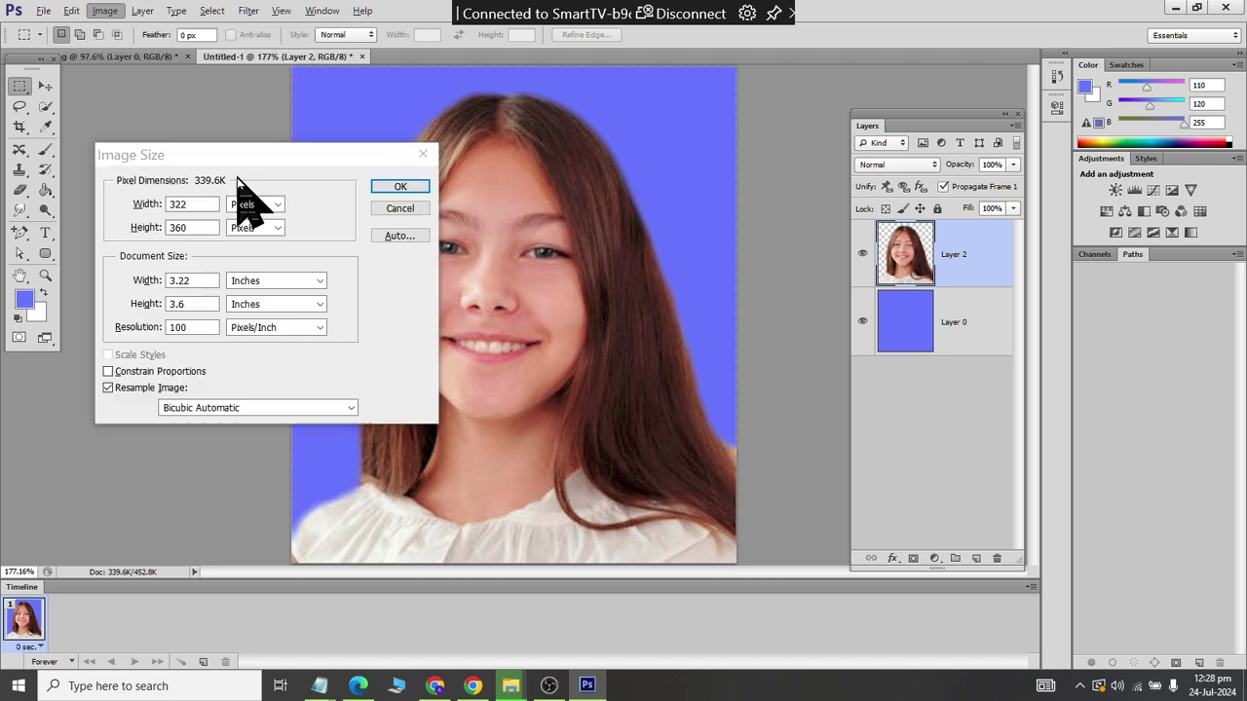
left_click(109, 371)
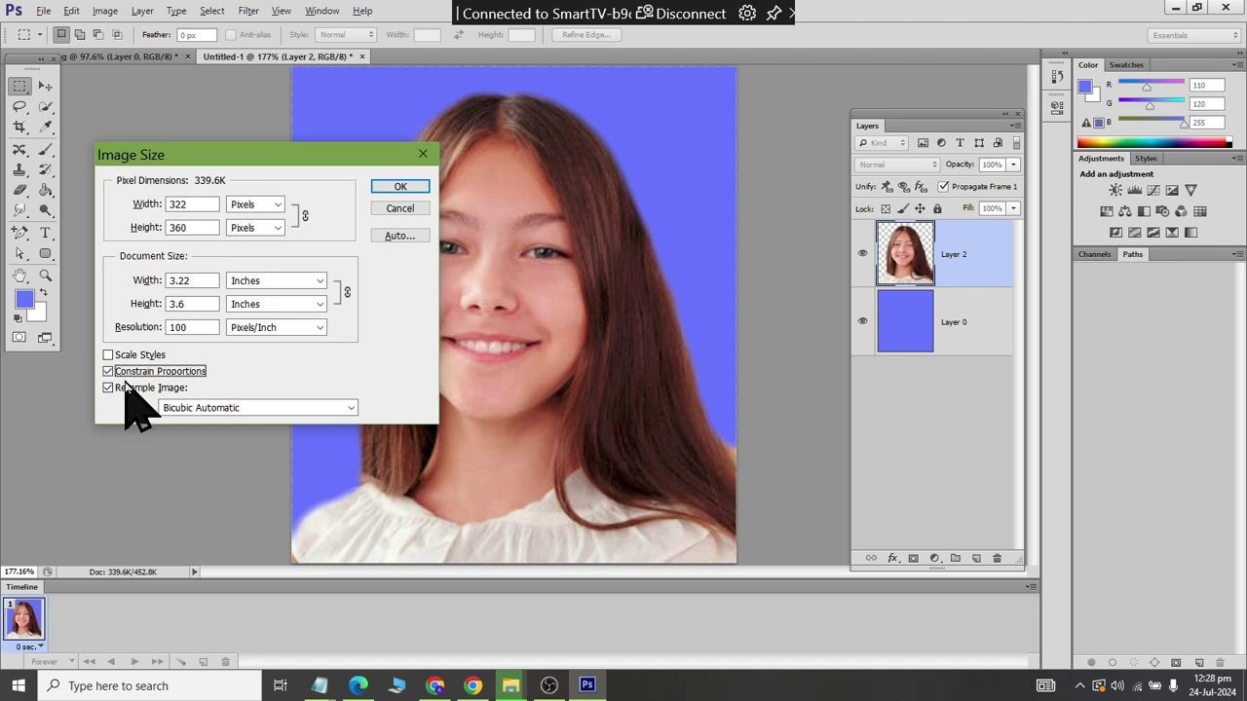
left_click(108, 355)
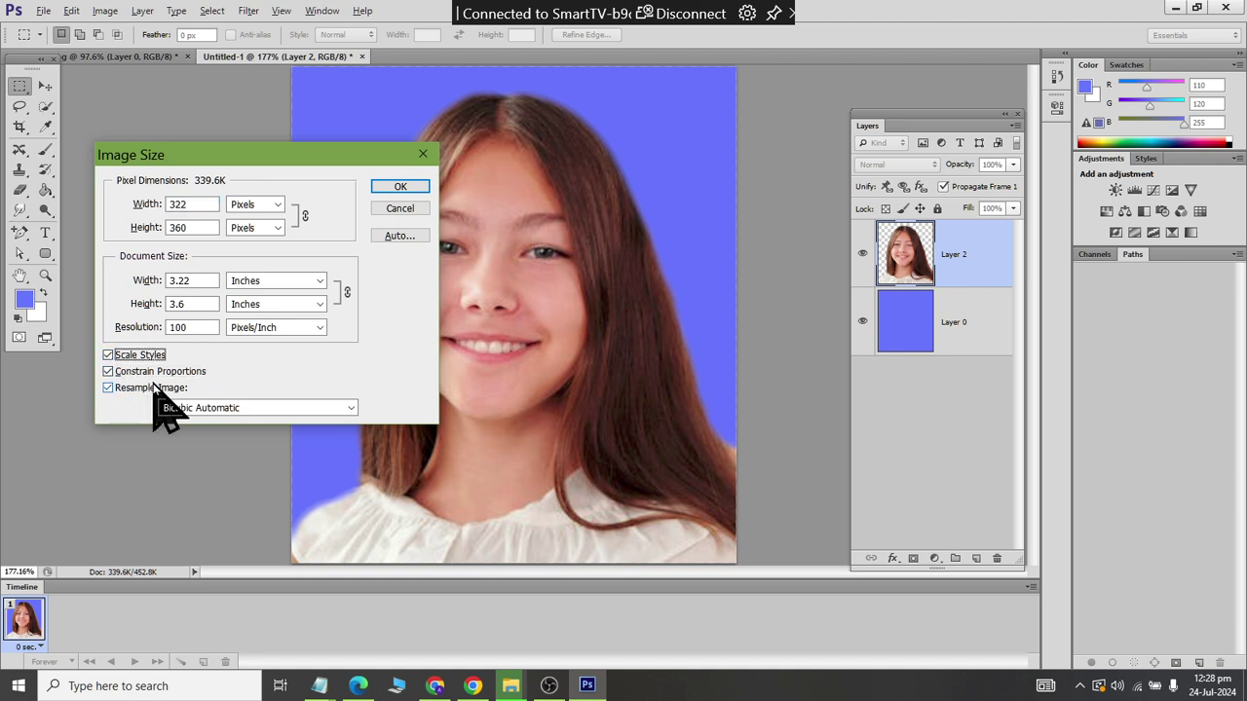
left_click(156, 372)
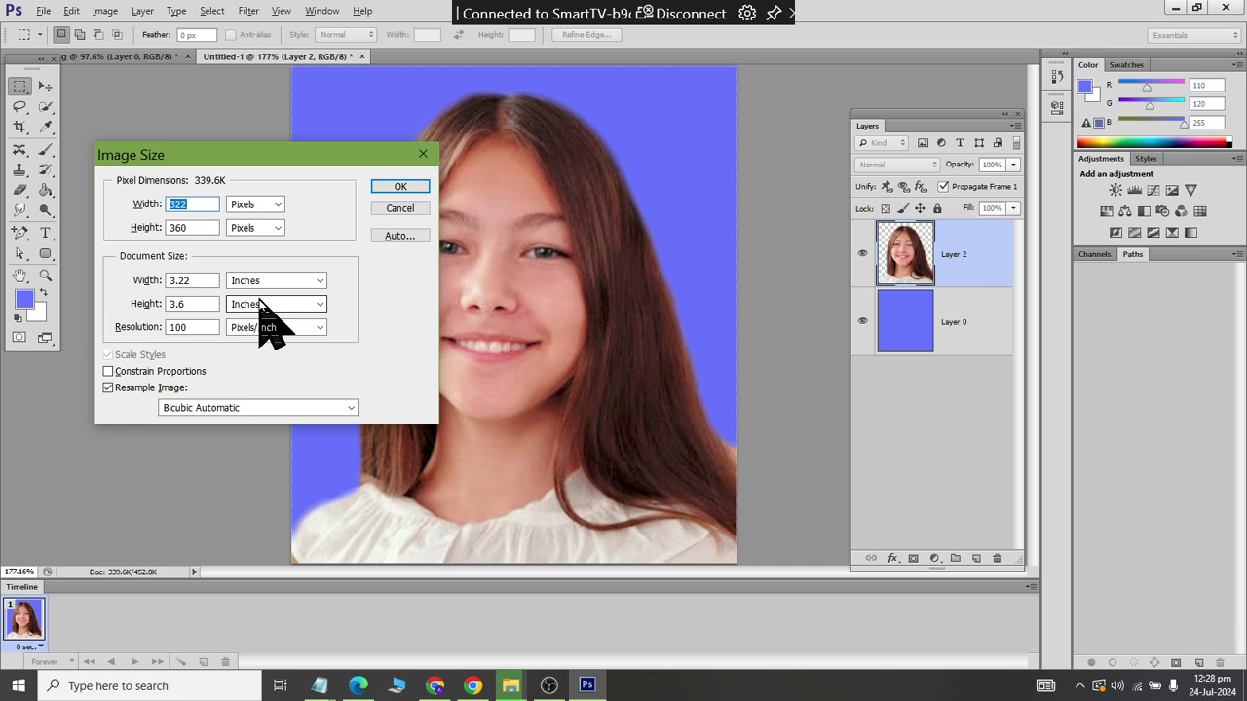
Step: Resize the photo to 1.5 × 2 inches, then undo that resize
double_click(196, 281)
type("1.5")
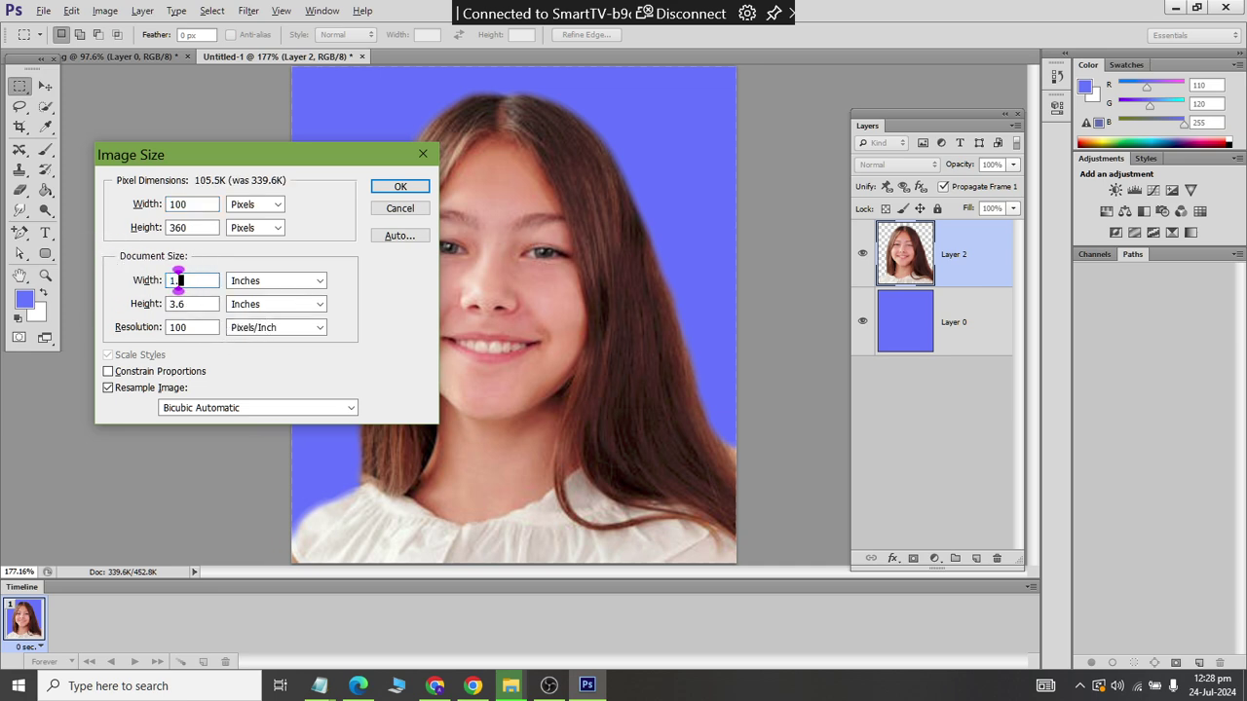
key("Tab")
double_click(175, 304)
type("2")
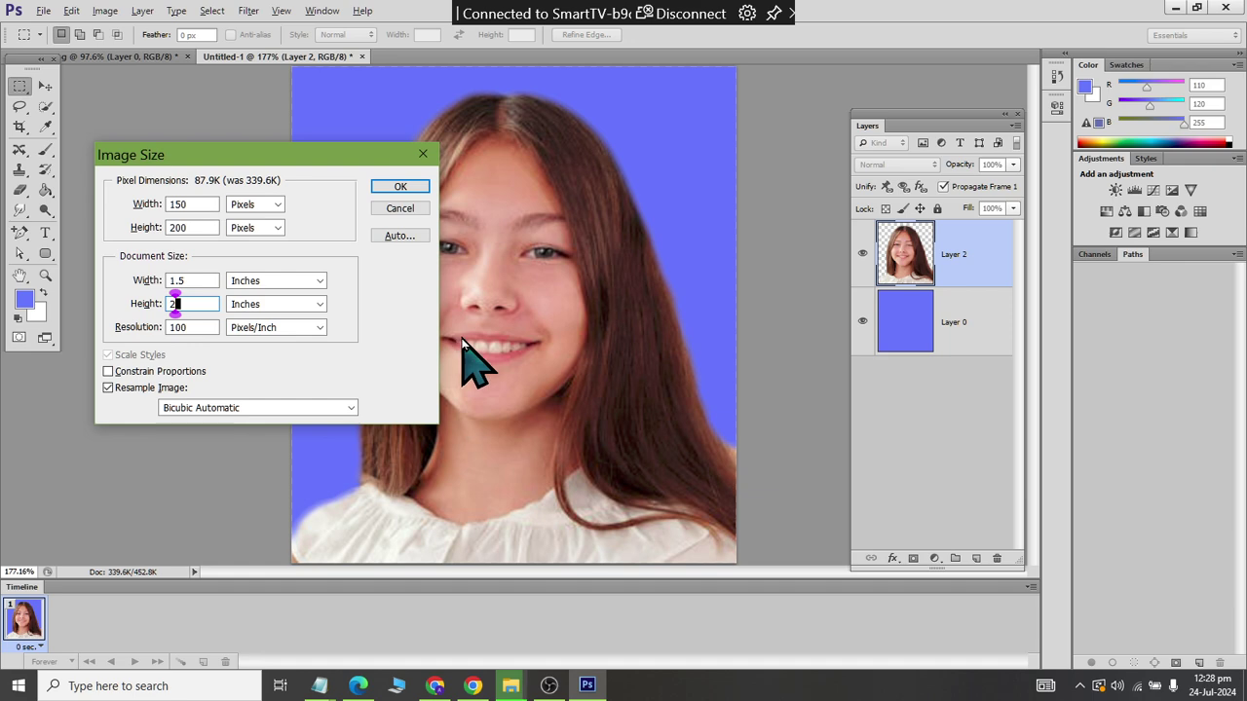
left_click(402, 187)
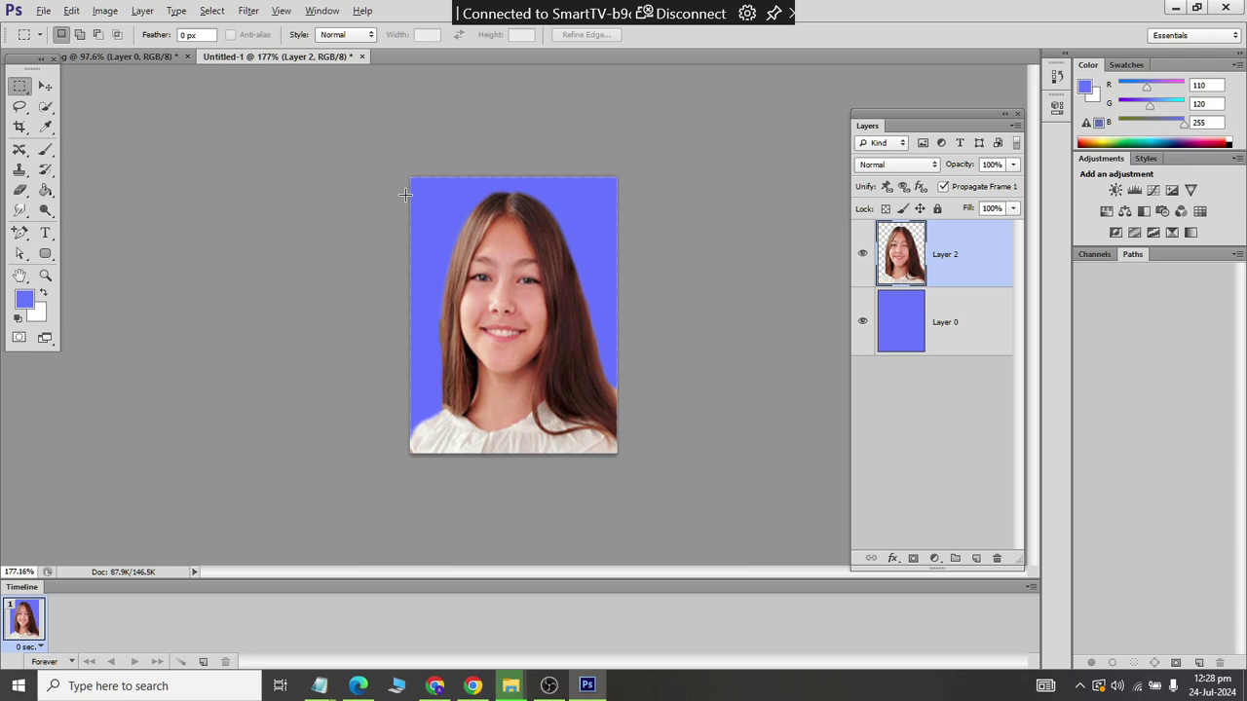
left_click(71, 10)
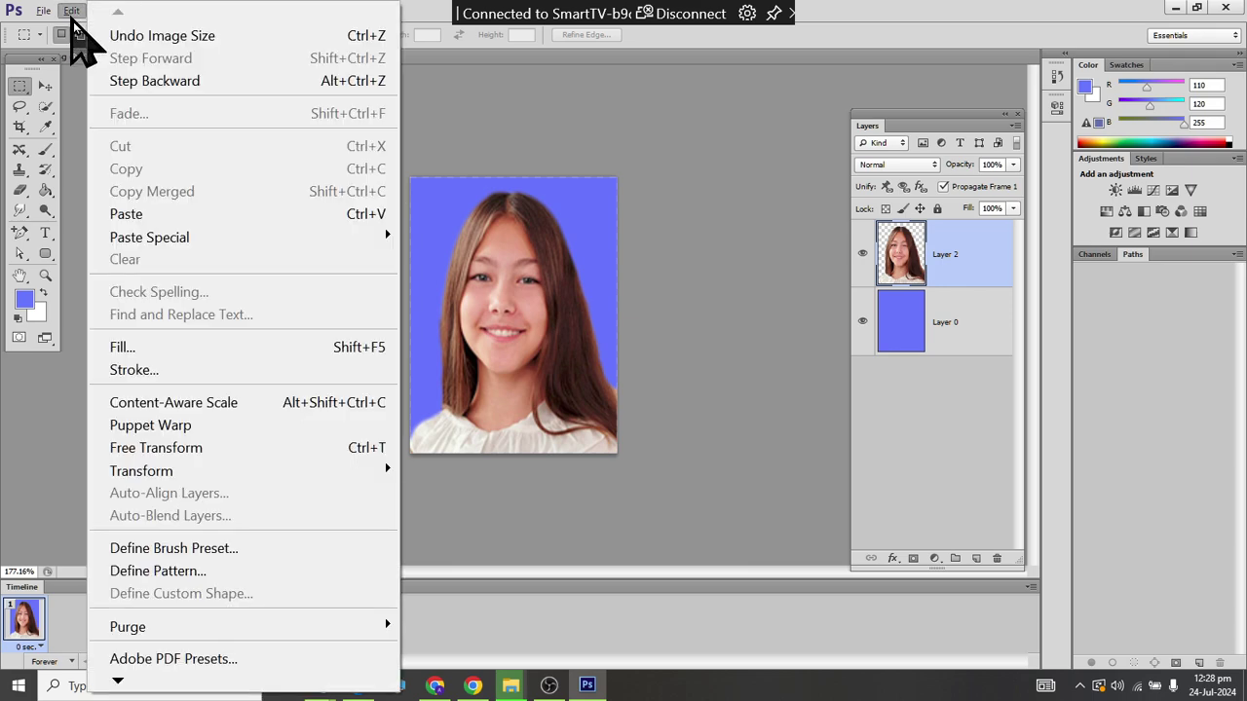
left_click(114, 35)
Step: Try a 1.6 × 2.2 inch size, then undo back to full size
left_click(105, 11)
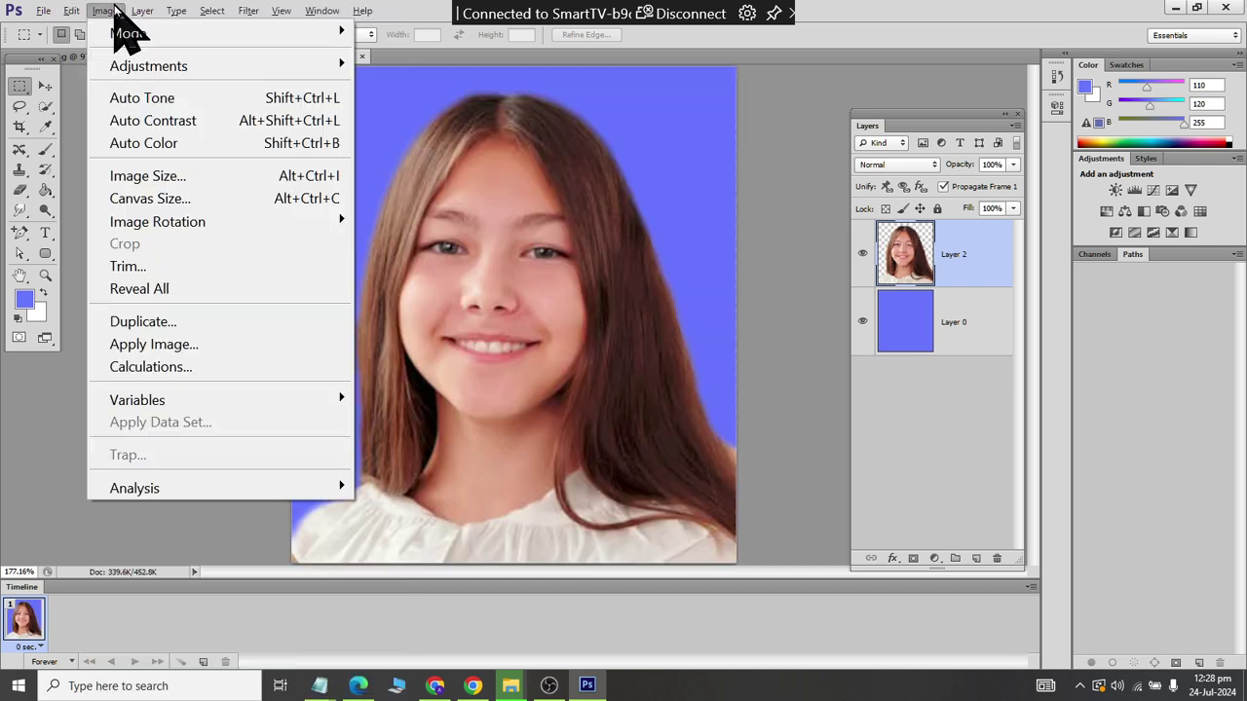
left_click(147, 180)
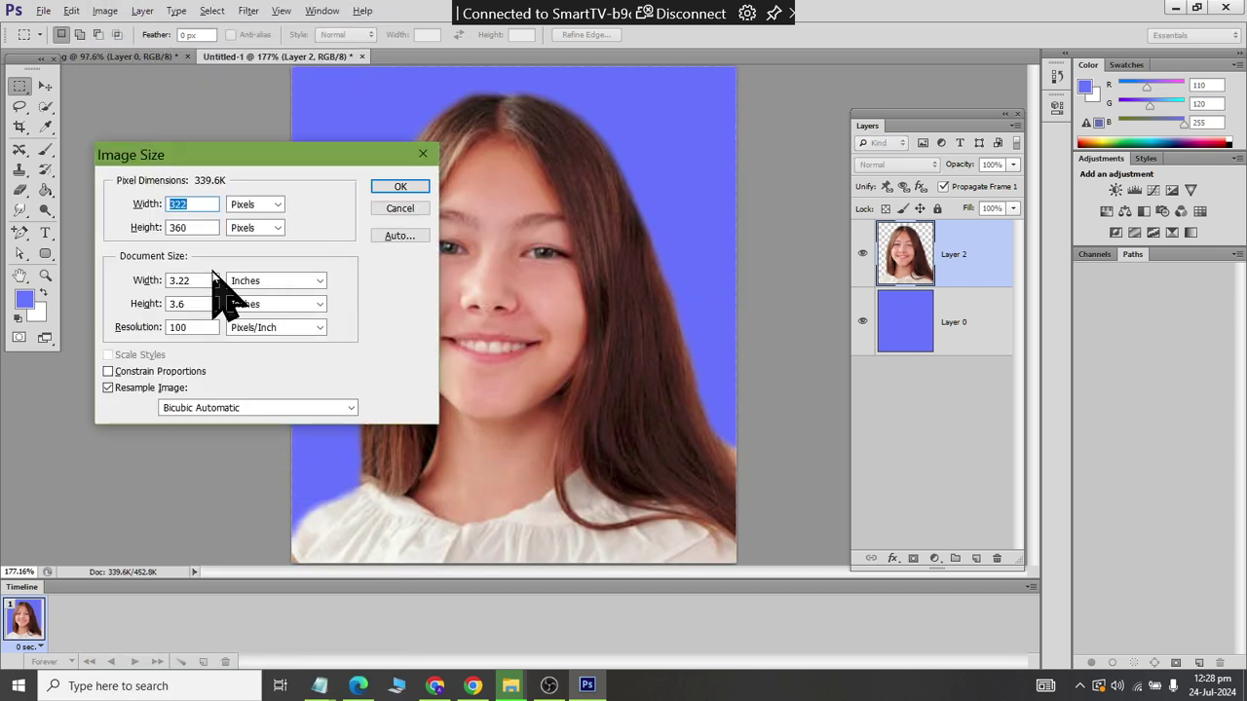
left_click_drag(208, 280, 111, 281)
type("1.6")
double_click(181, 304)
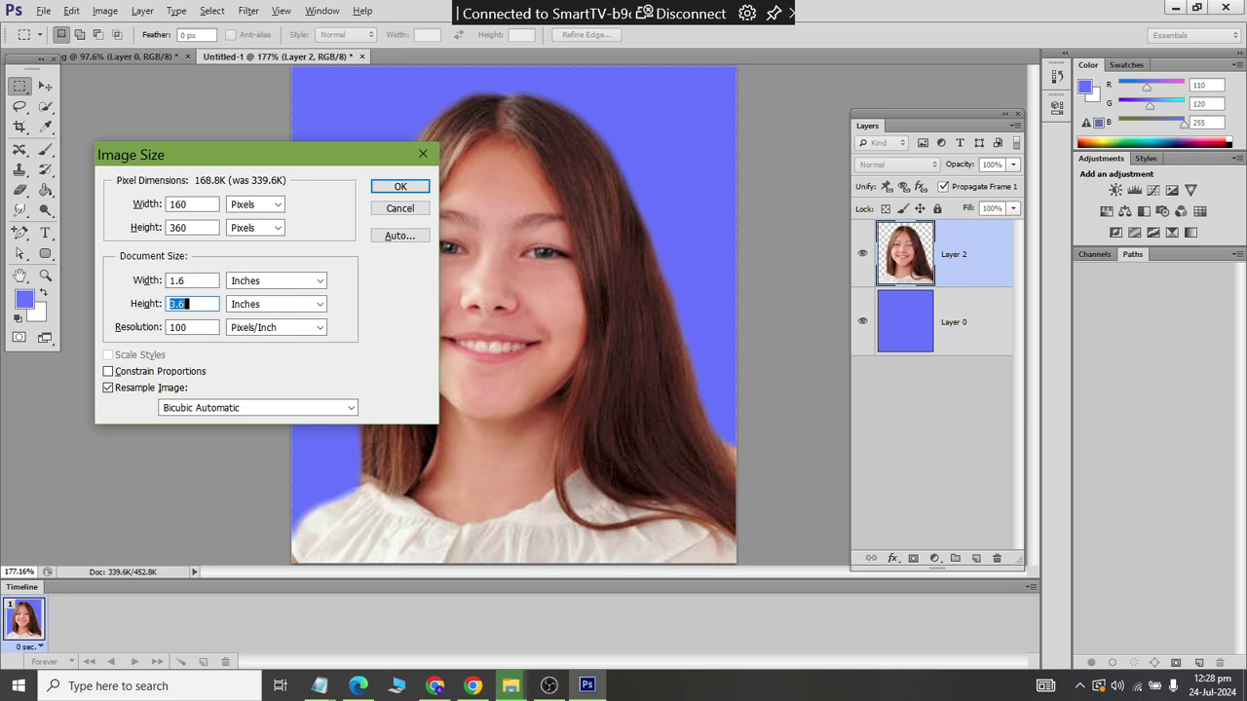
type("2.2")
key("Return")
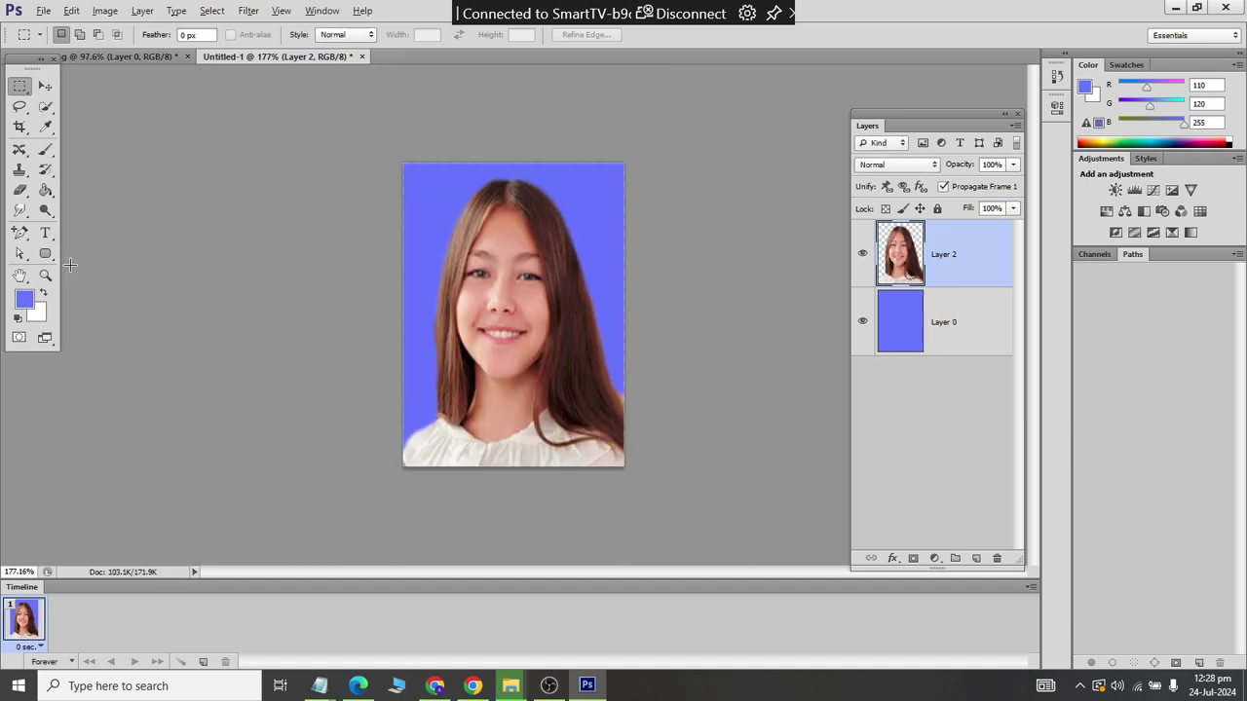
key("ctrl+z")
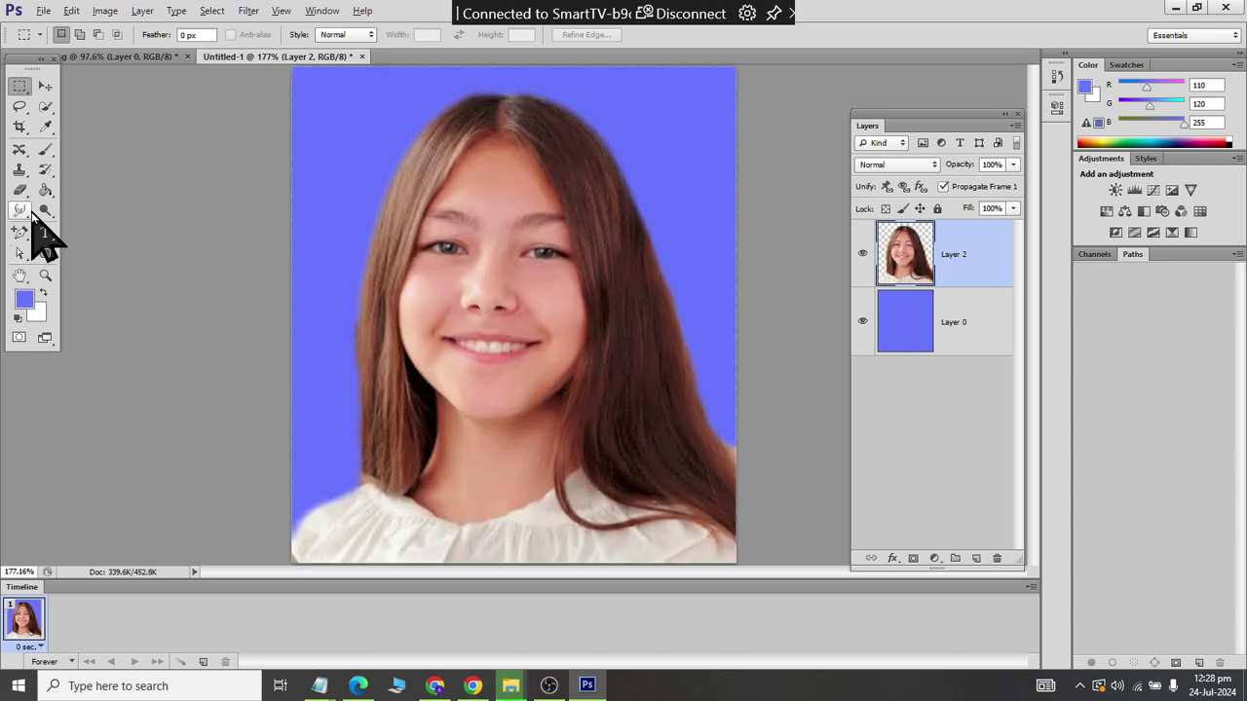
Step: Resize the photo to 1.5 × 2 inches at 100 pixels/inch
key("ctrl+alt+i")
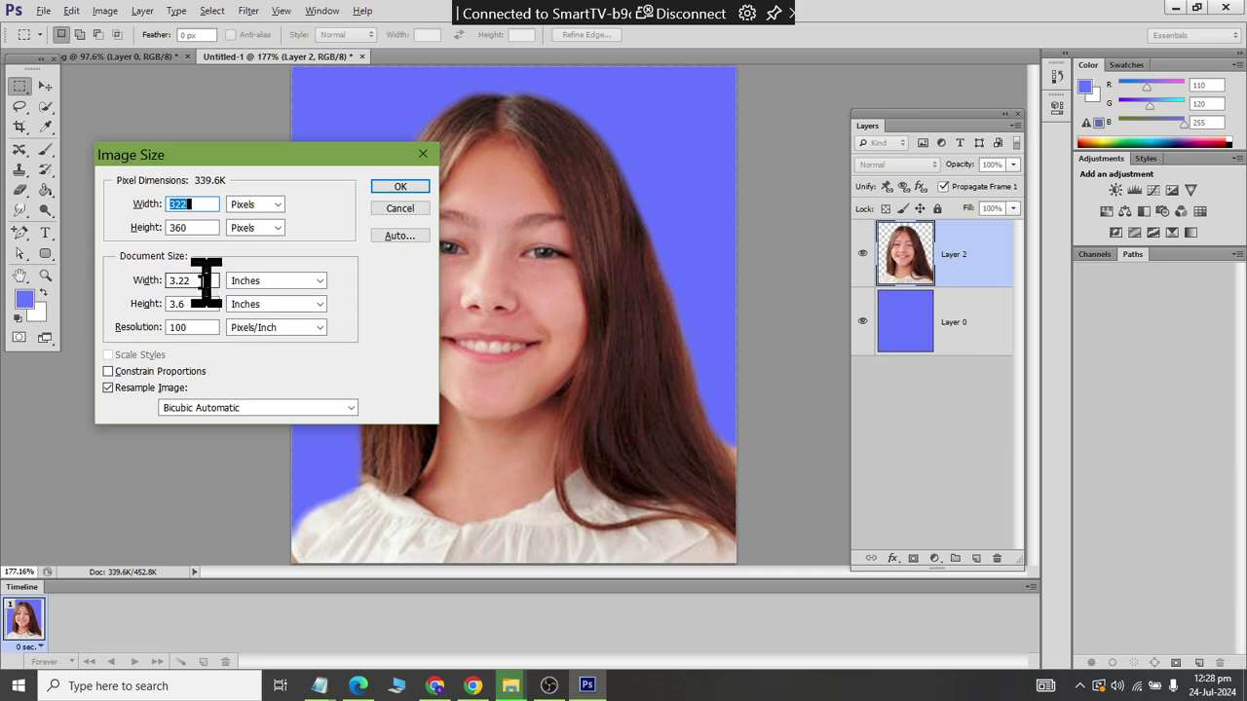
double_click(205, 280)
type("1.5")
double_click(175, 304)
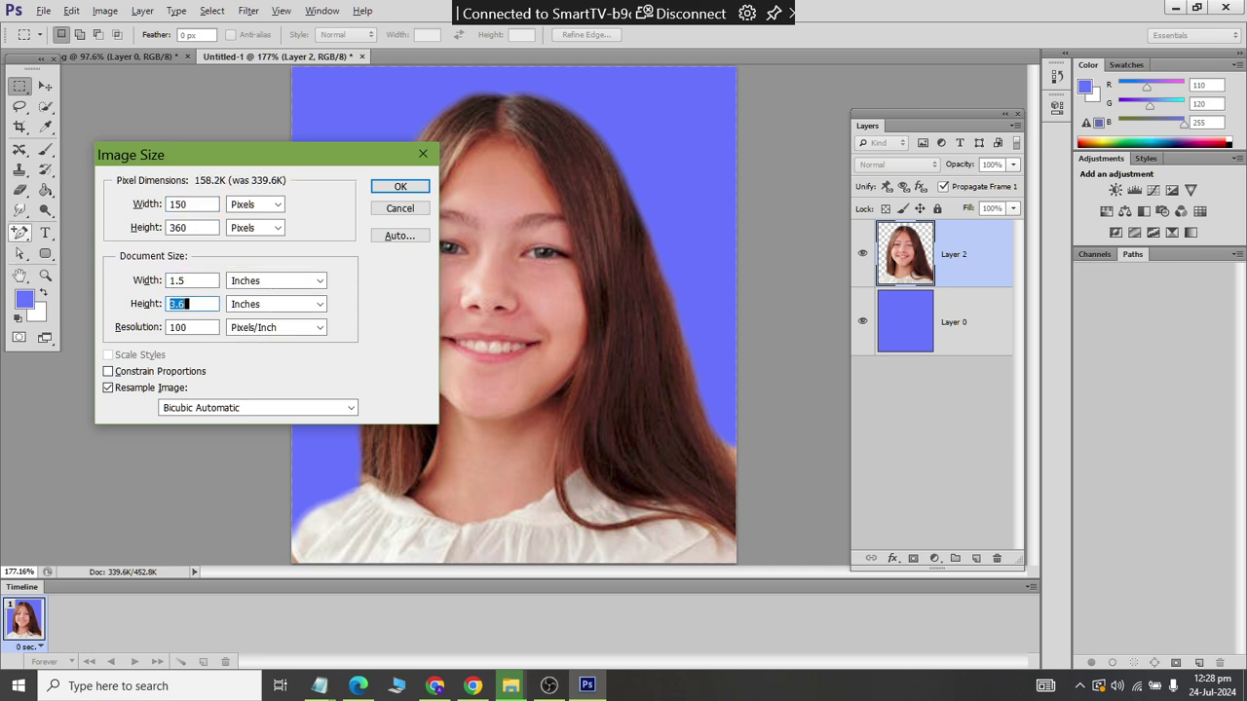
type("2")
double_click(195, 327)
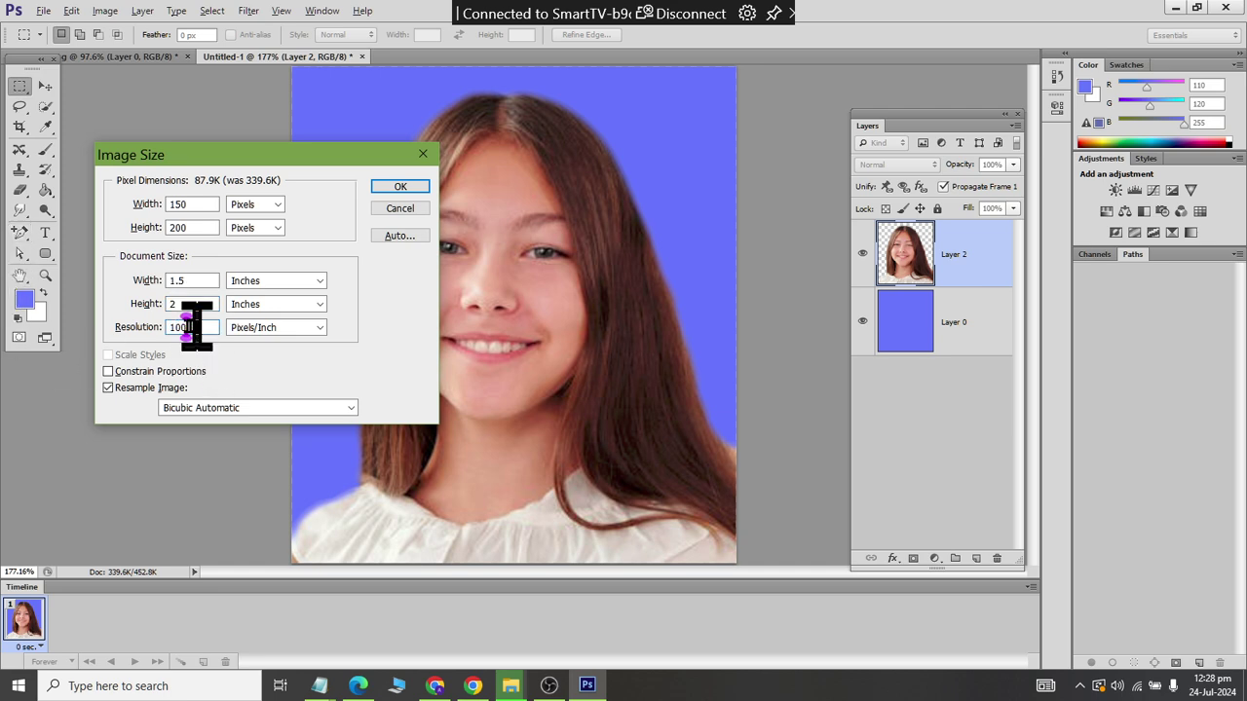
left_click(187, 327)
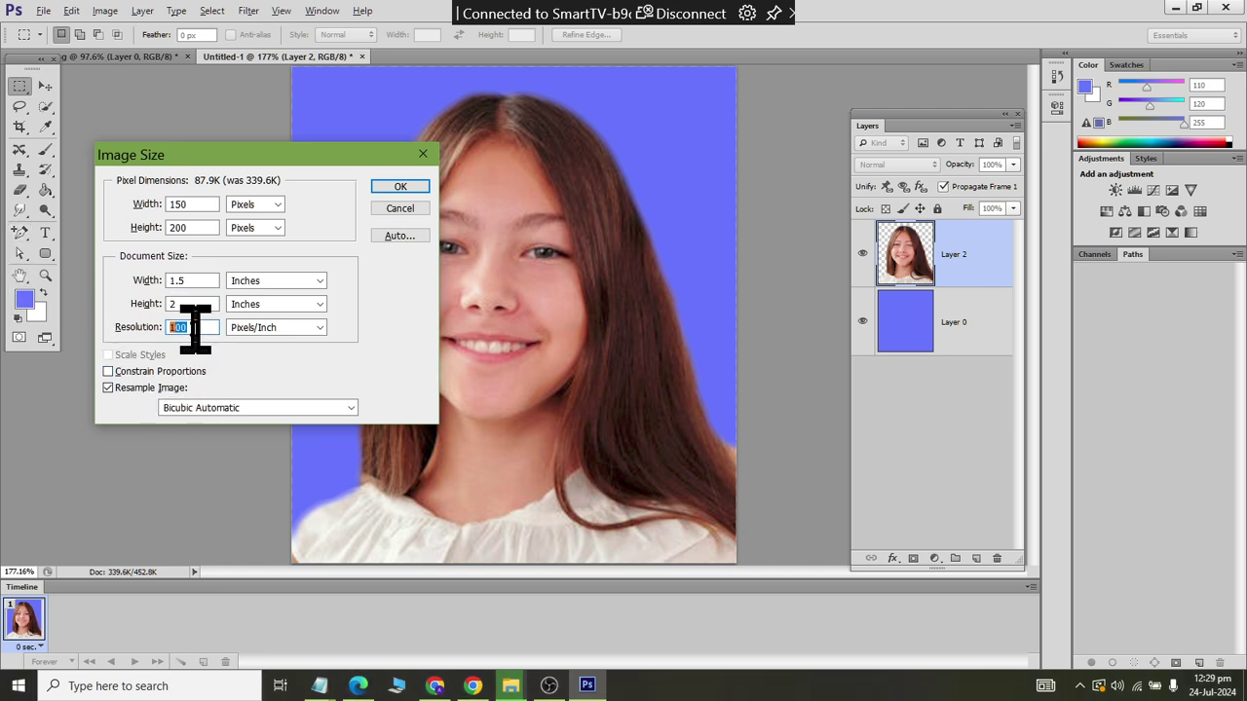
left_click(400, 187)
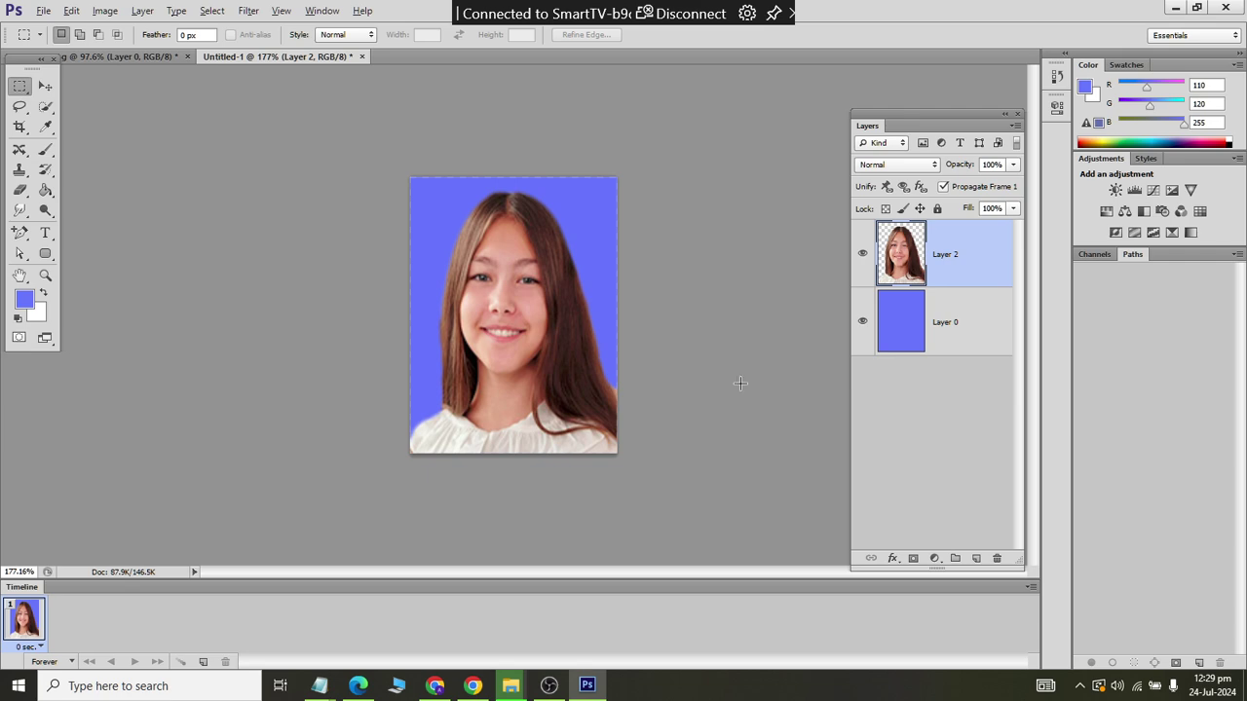
Step: Save the photo as a PNG named 'New Girl Passport' in the Pictures library
left_click(43, 12)
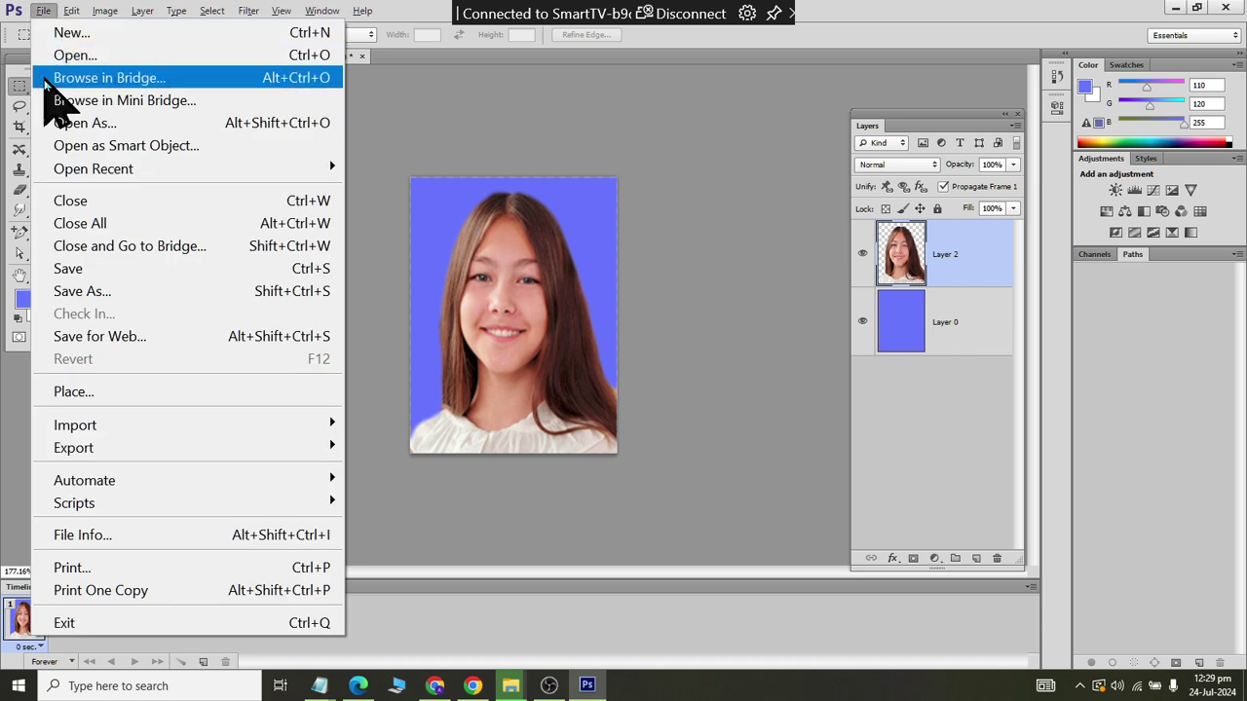
left_click(60, 292)
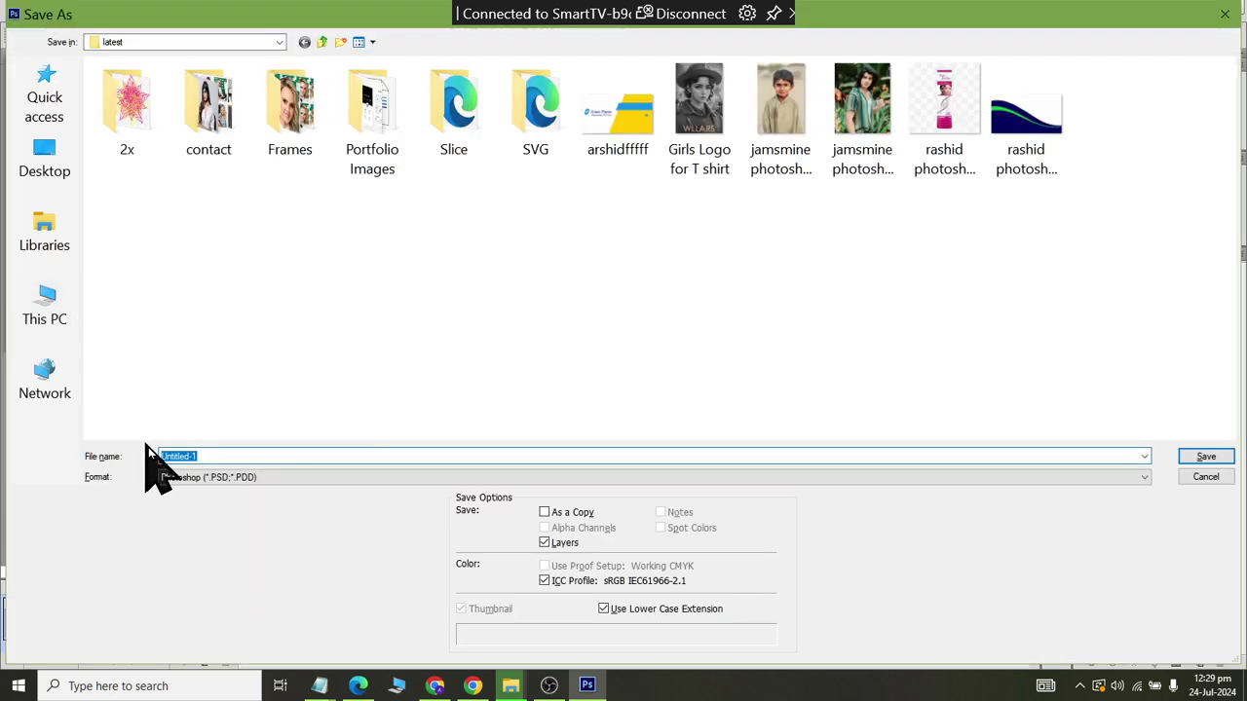
left_click(200, 477)
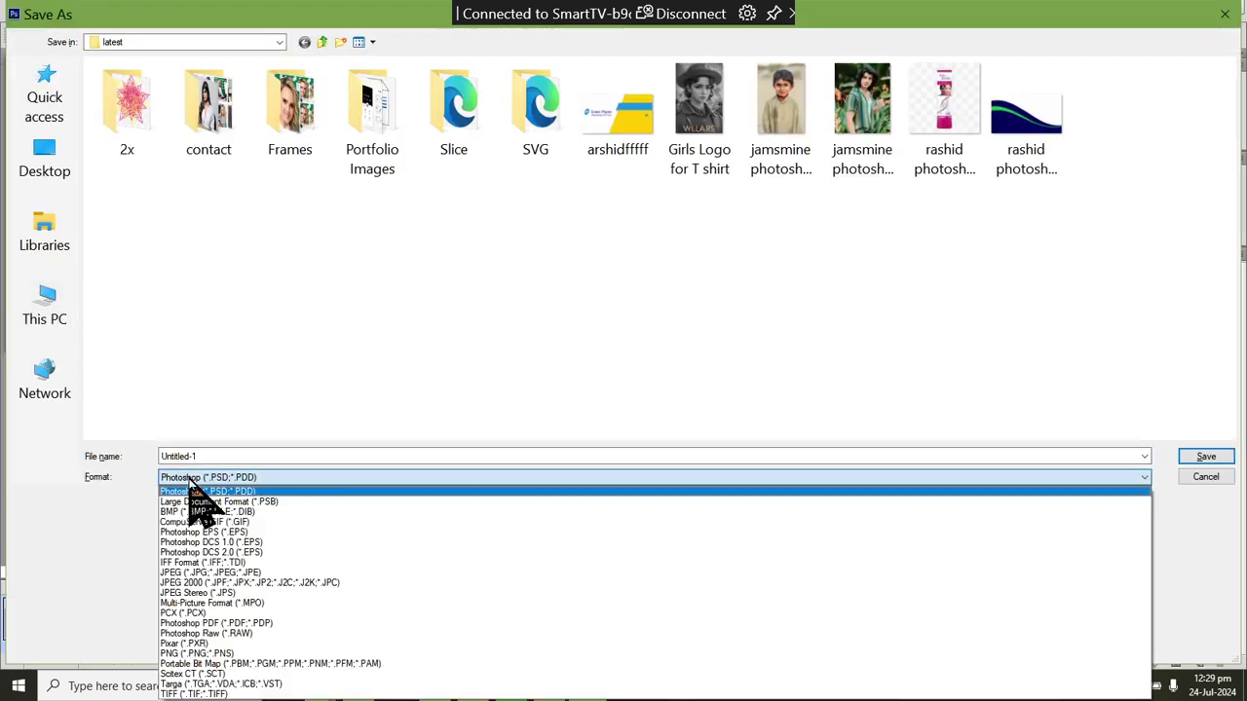
left_click(219, 666)
left_click(45, 239)
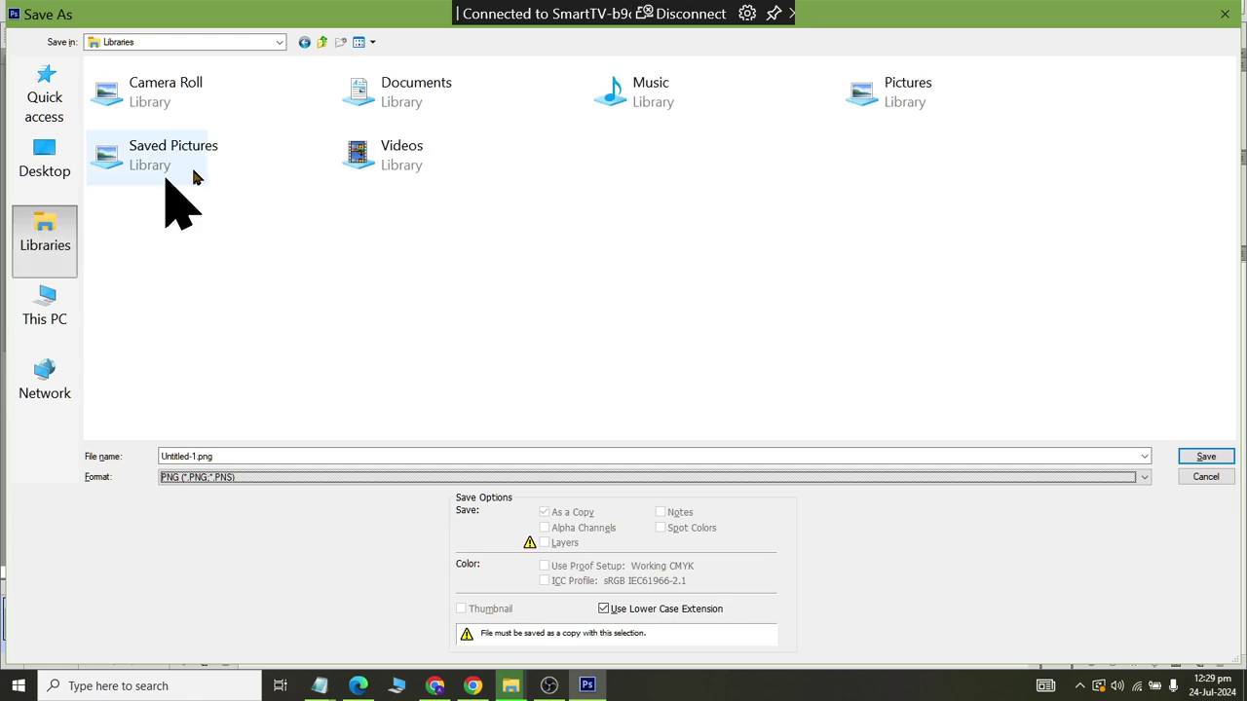
double_click(906, 97)
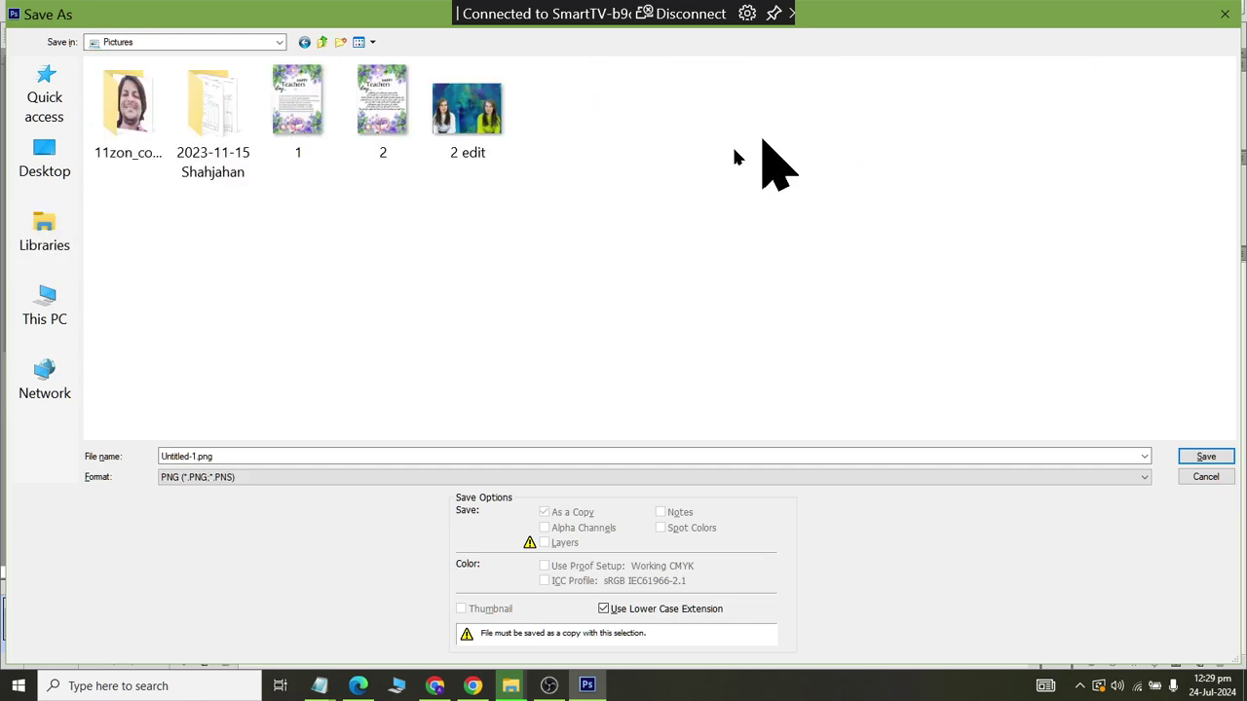
double_click(267, 454)
type("Ne")
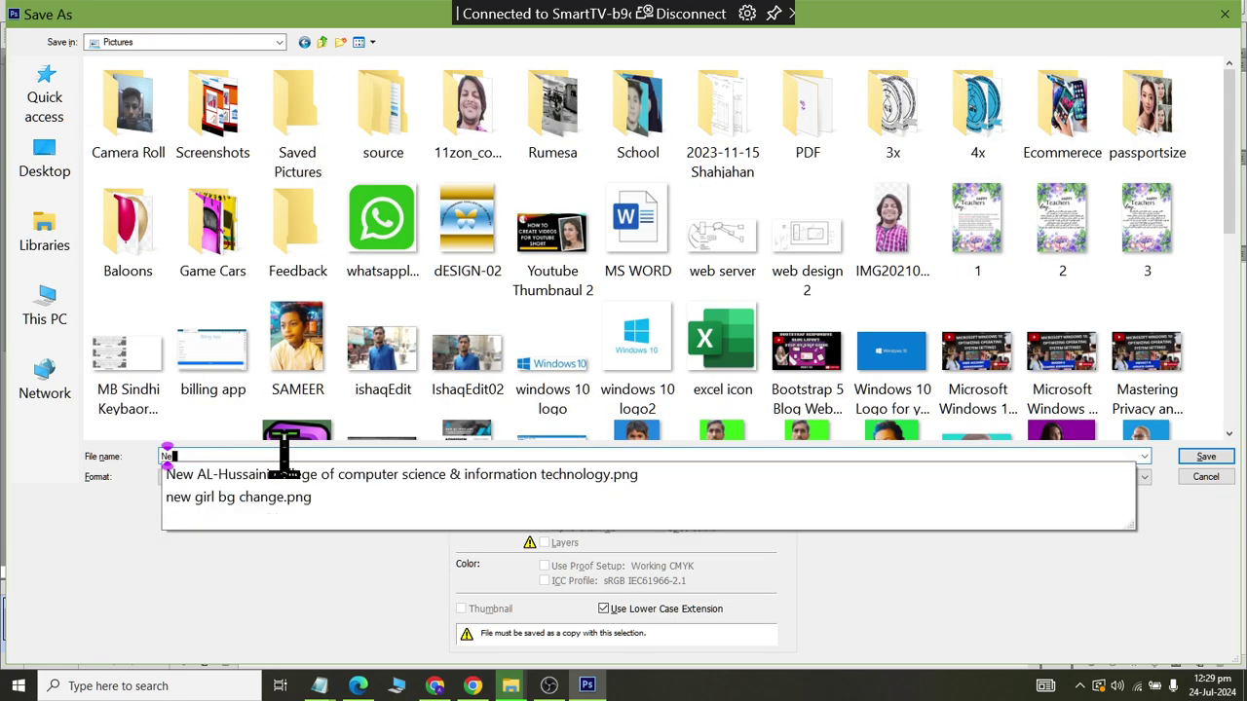
type("w Girl Pas")
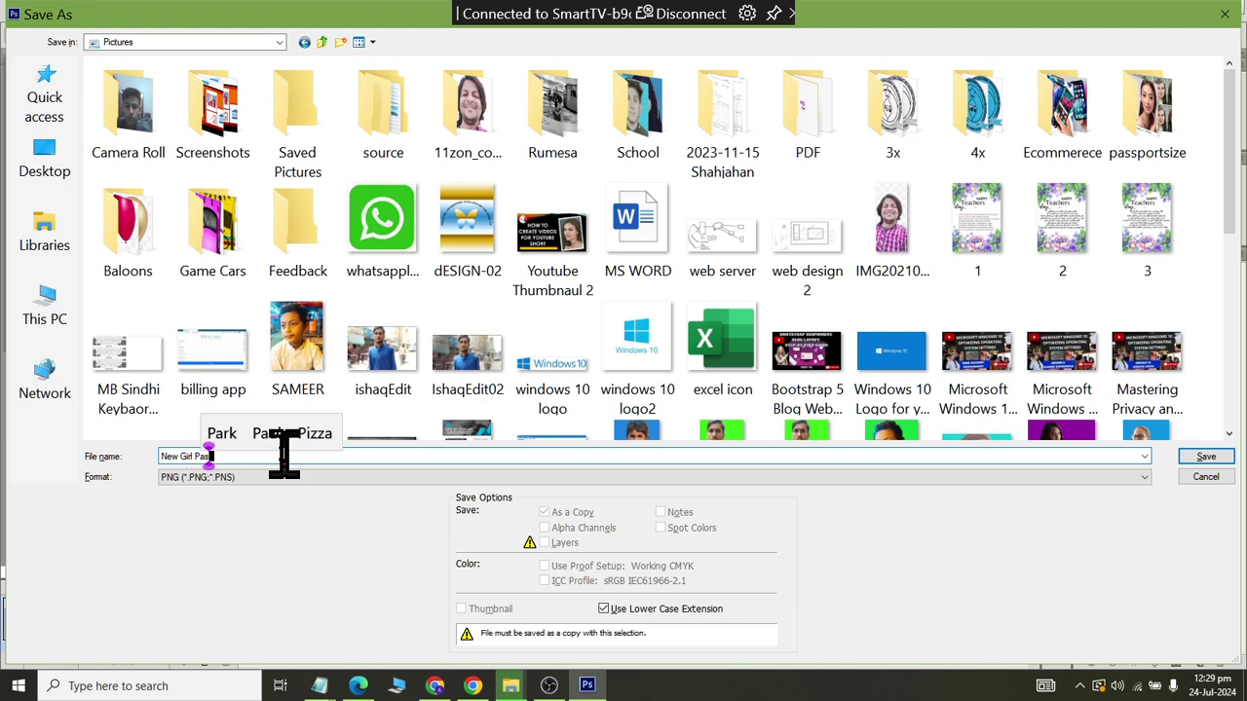
type("sport S")
key("Return")
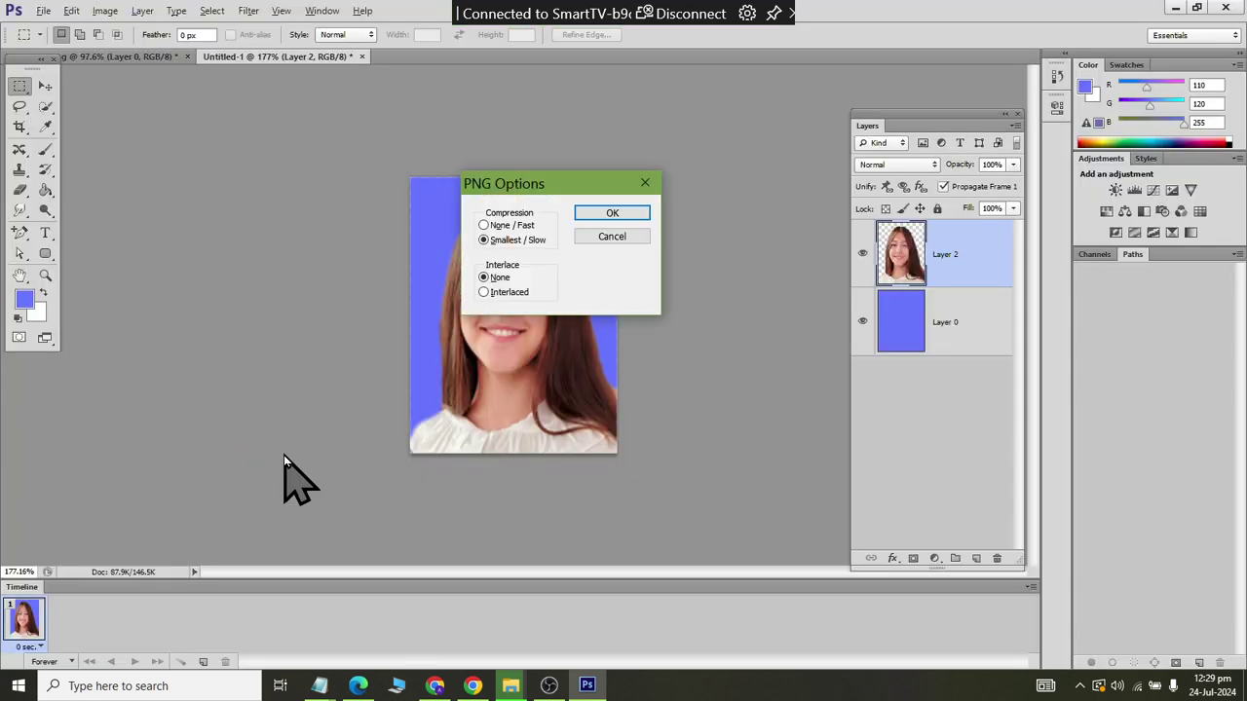
left_click(584, 213)
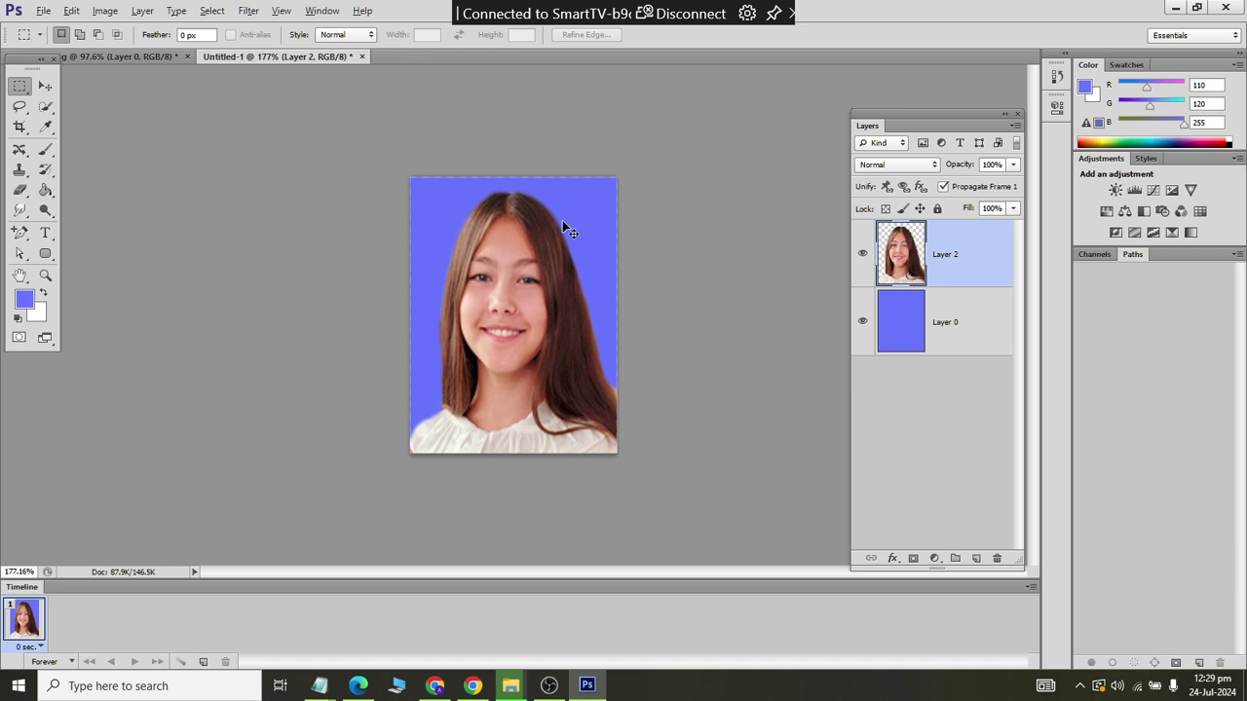
Step: Close Untitled-1 without saving and start closing the School Girl photo
key("ctrl+w")
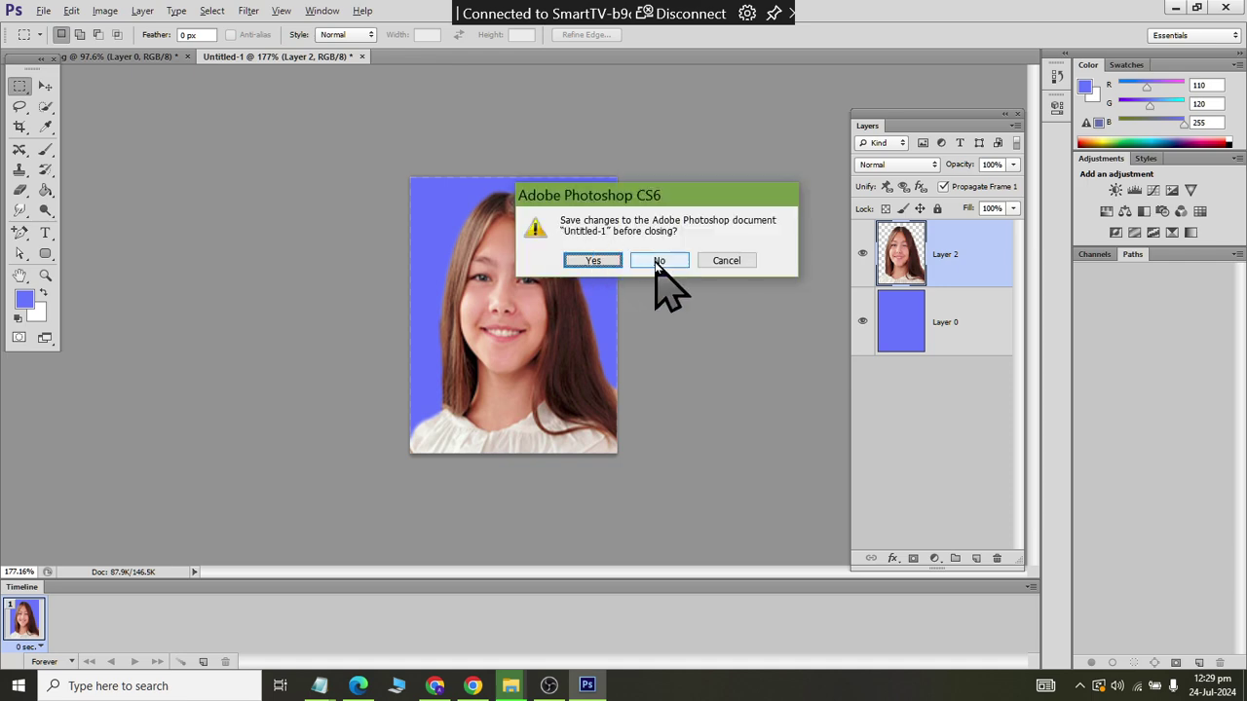
left_click(658, 261)
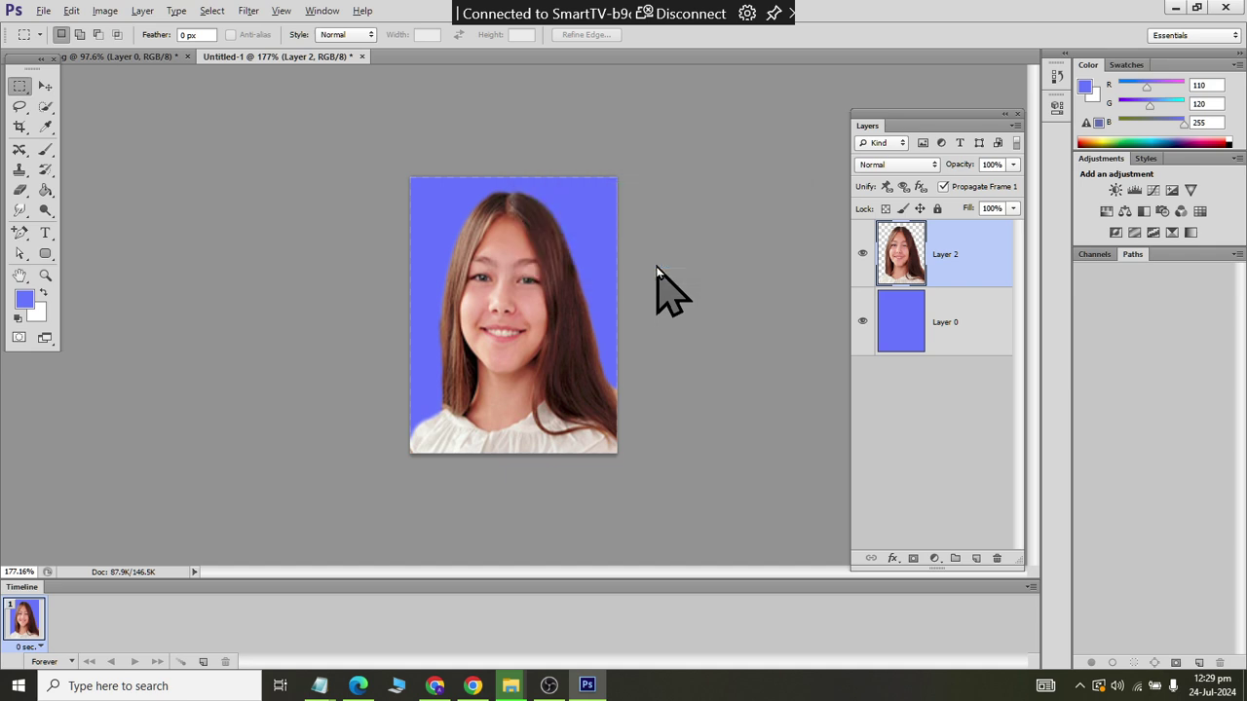
key("ctrl+w")
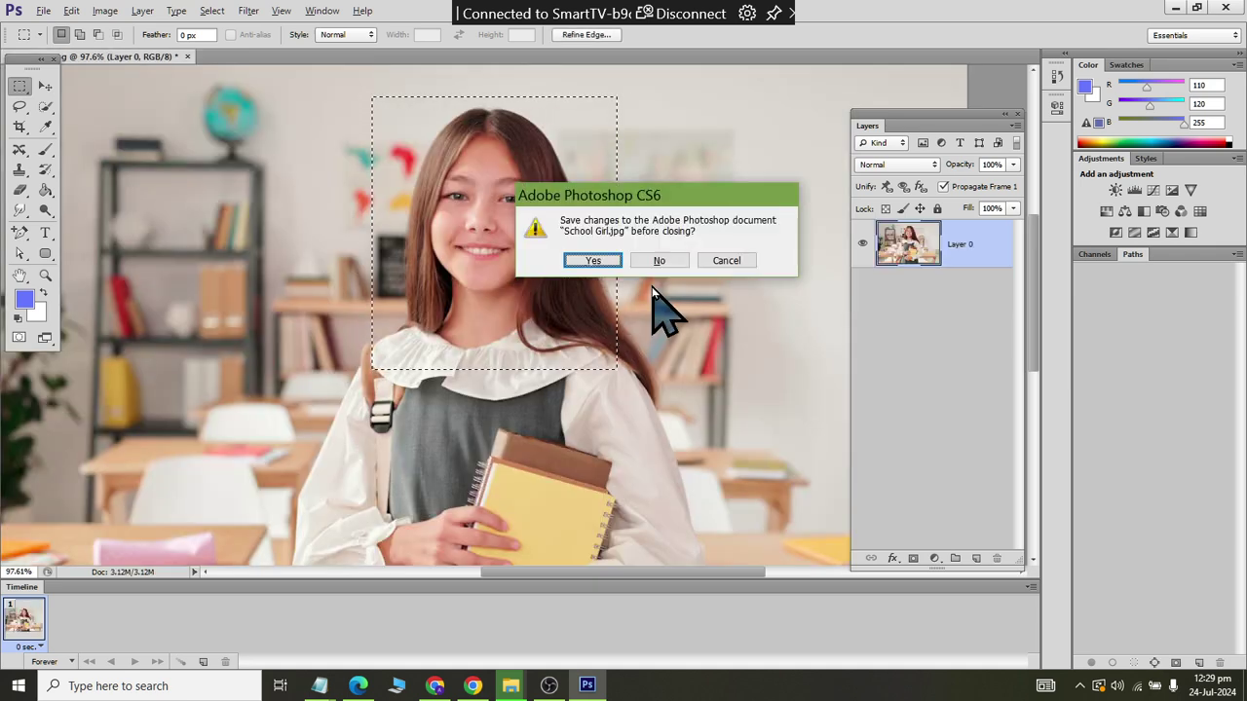
Step: Discard School Girl changes and browse to the Pictures library in the Open dialog
left_click(643, 261)
left_click(642, 261)
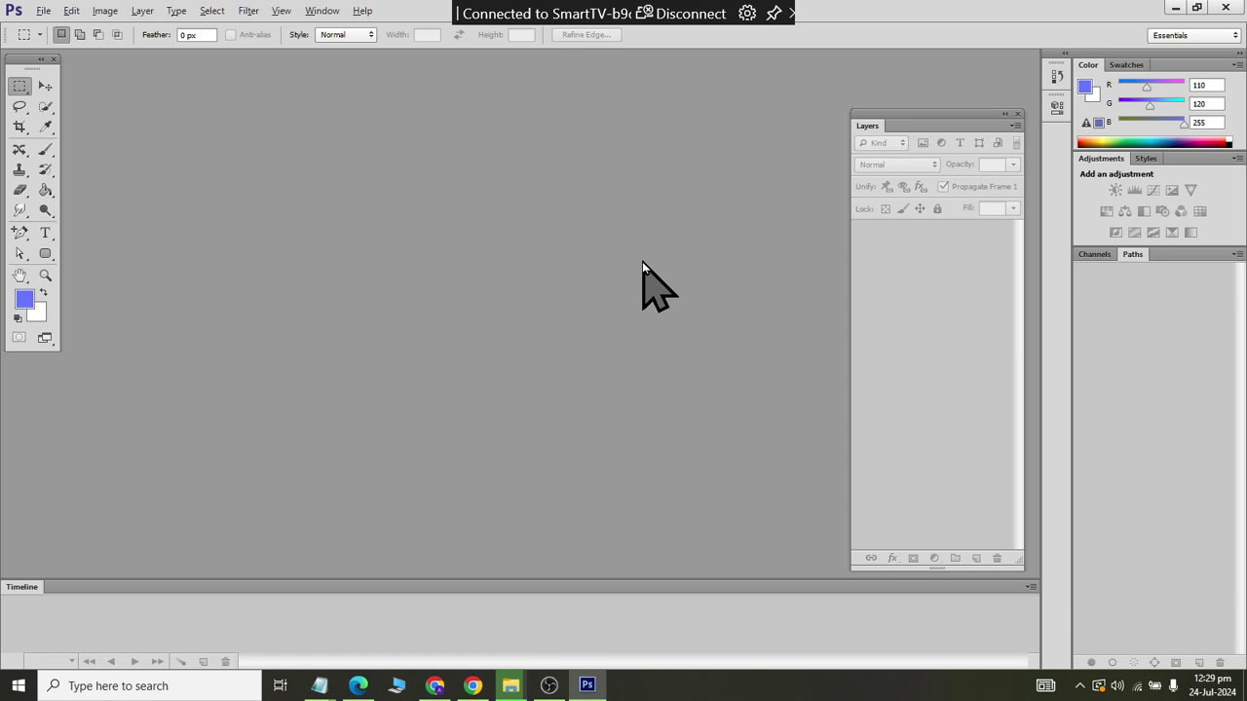
double_click(376, 285)
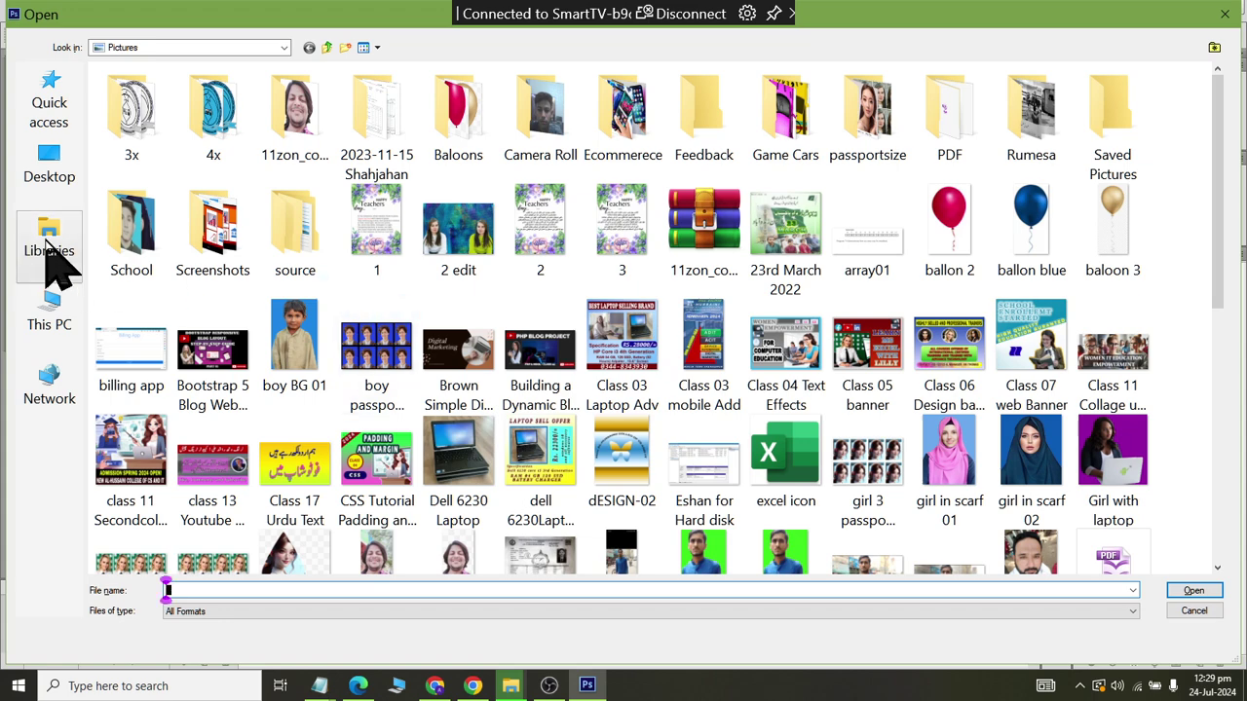
left_click(39, 246)
double_click(394, 102)
left_click(70, 235)
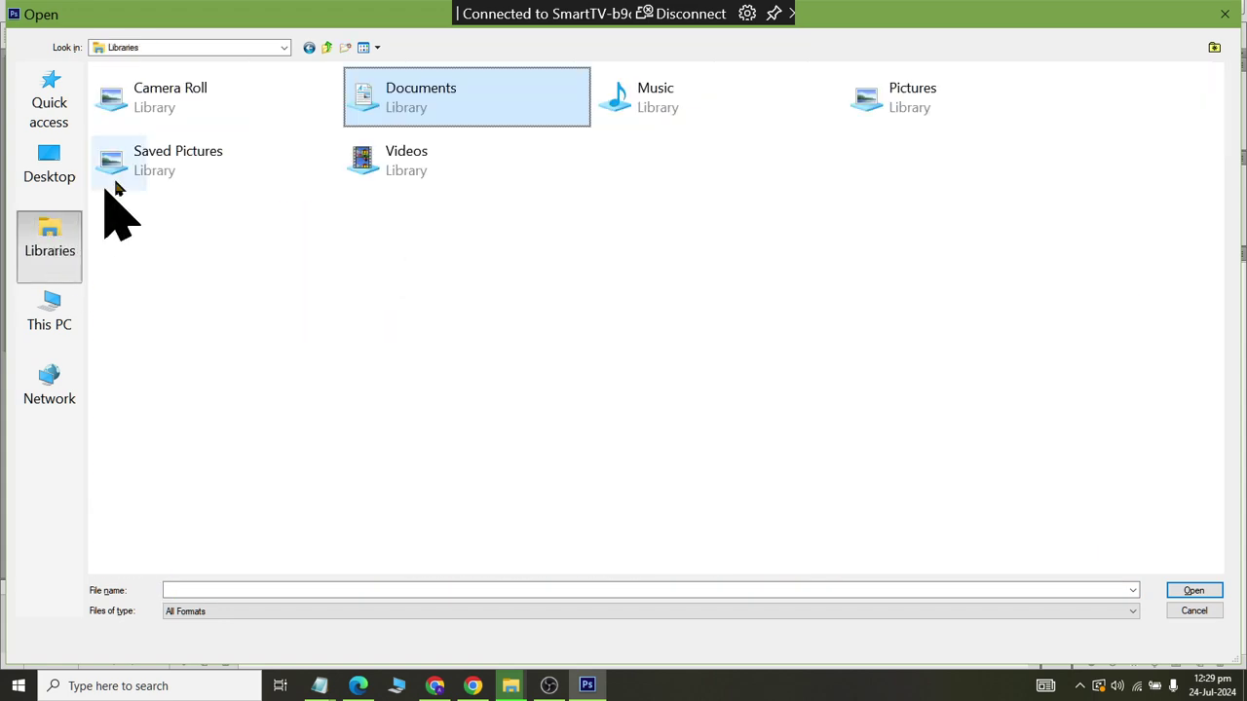
double_click(874, 102)
type("excel icon")
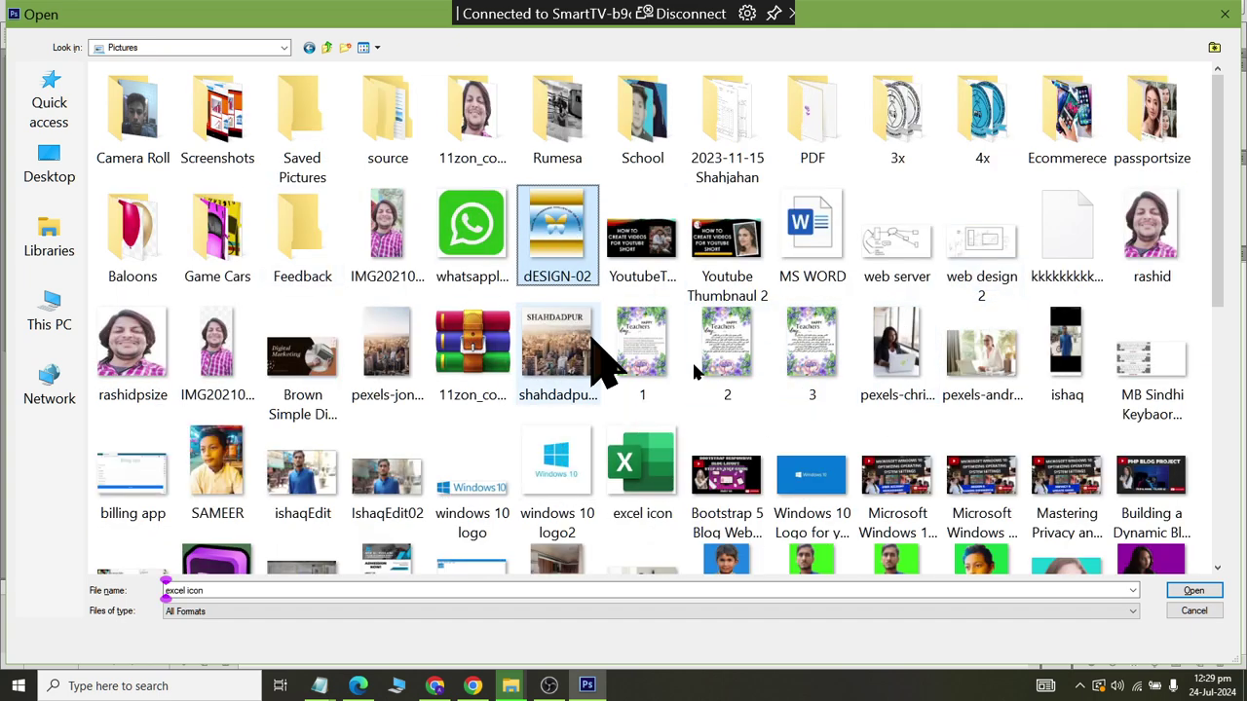
Step: Sort the Pictures file list by date
right_click(325, 294)
mouse_move(374, 354)
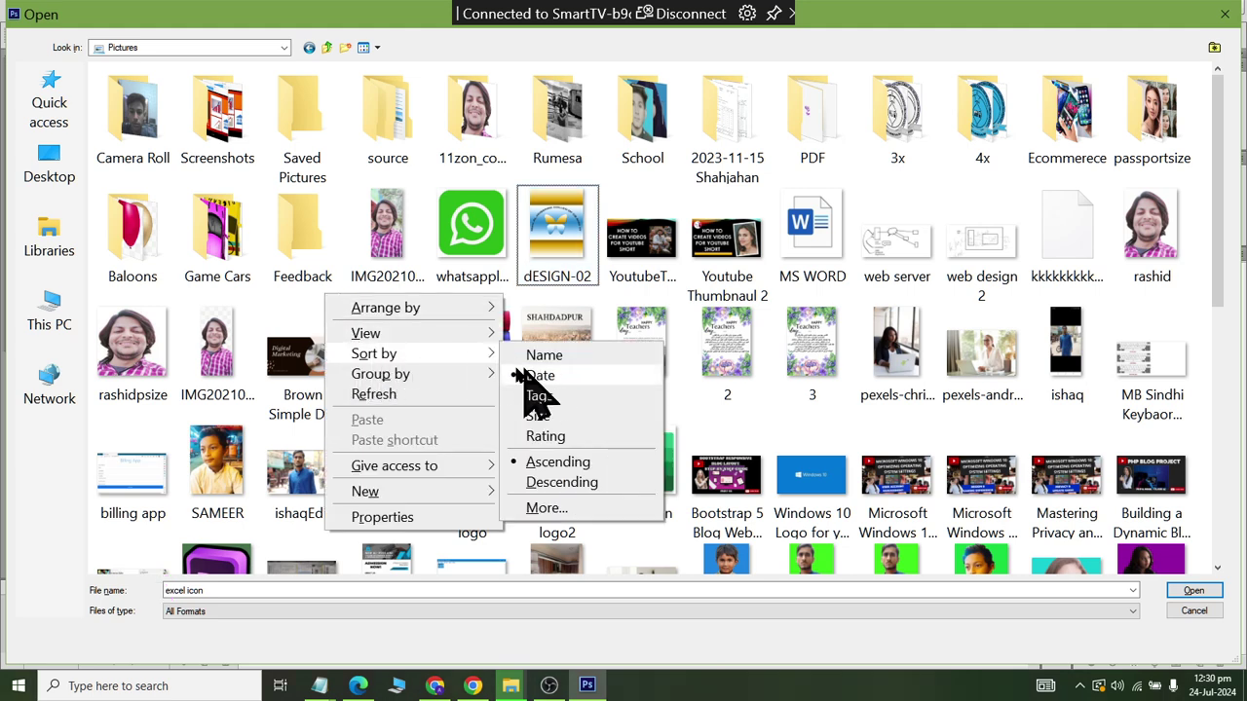
left_click(536, 399)
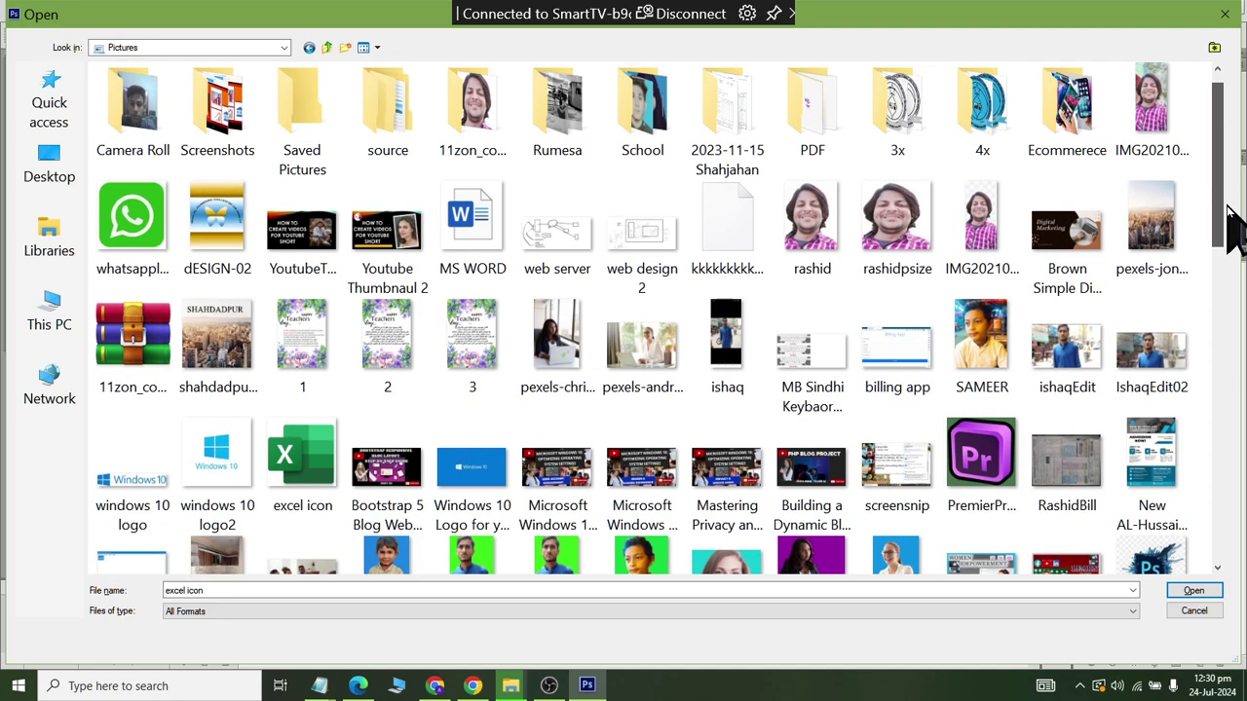
mouse_move(1224, 231)
left_mouse_down()
mouse_move(1229, 293)
mouse_move(1218, 161)
left_mouse_up()
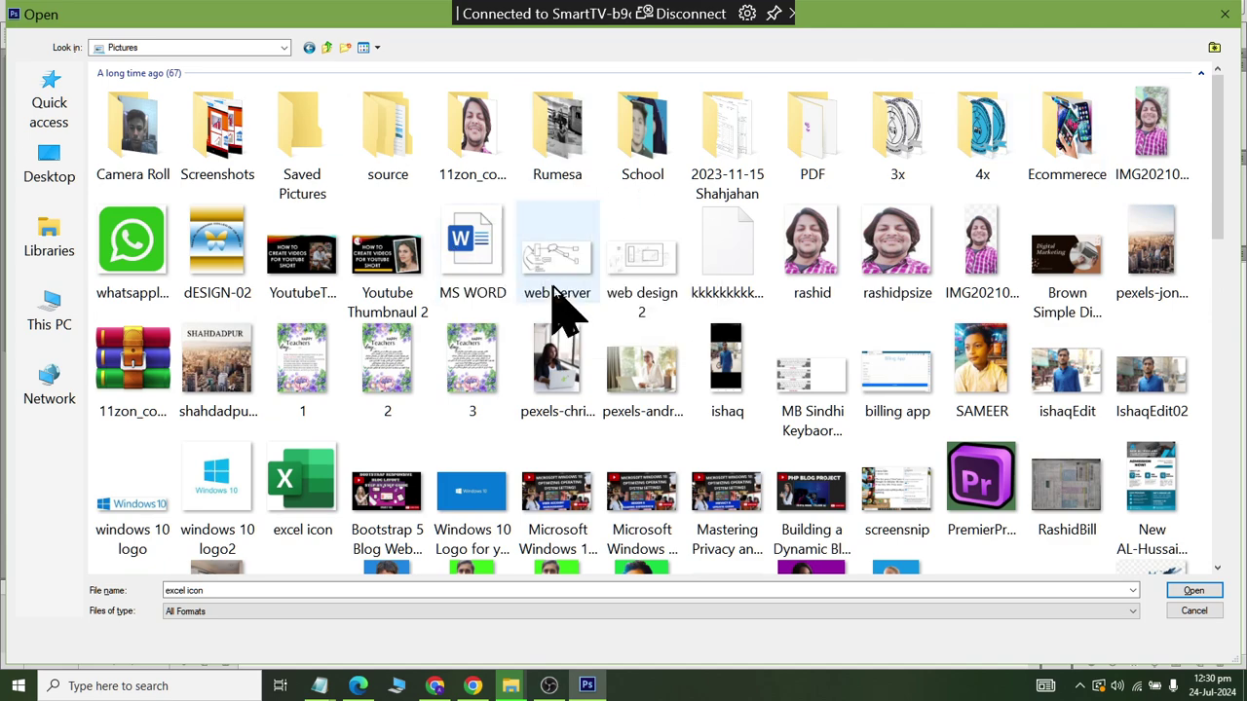
left_click(553, 286)
Step: Locate the New Girl Passport file and sort the list newest first
scroll(623, 292, "down", 3)
scroll(623, 293, "up", 3)
left_click(638, 365)
key("n")
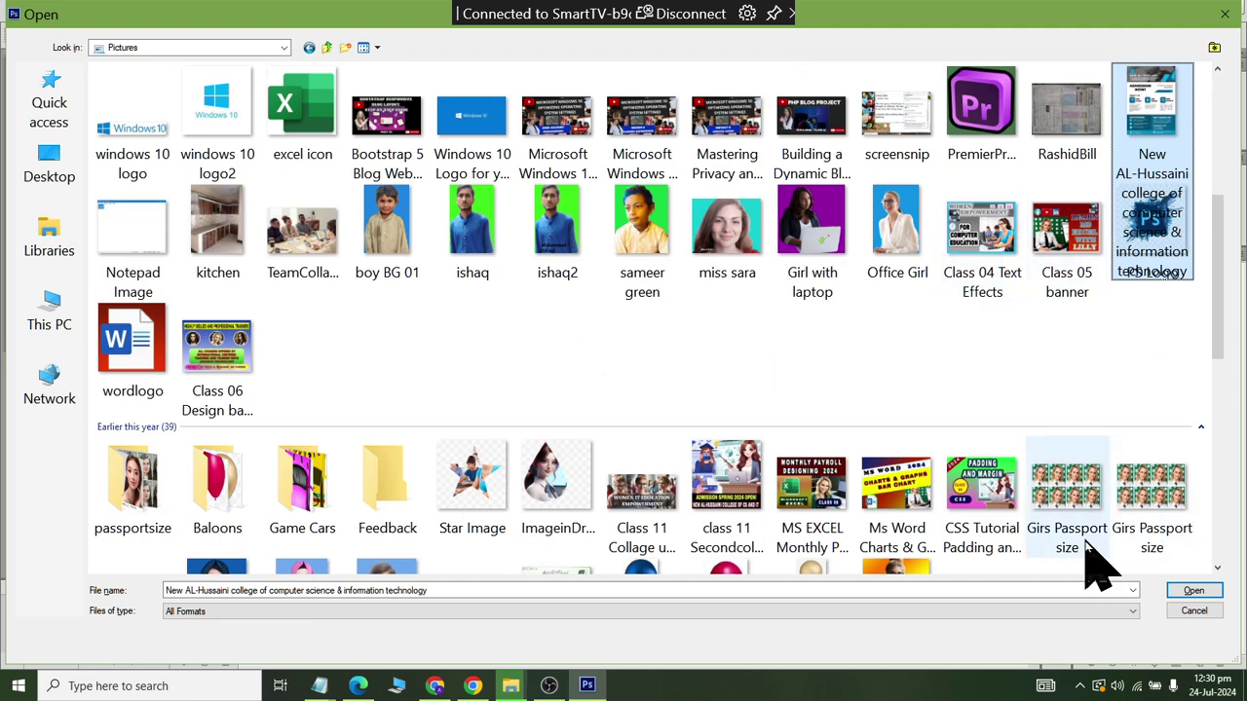
type("new girl bg change")
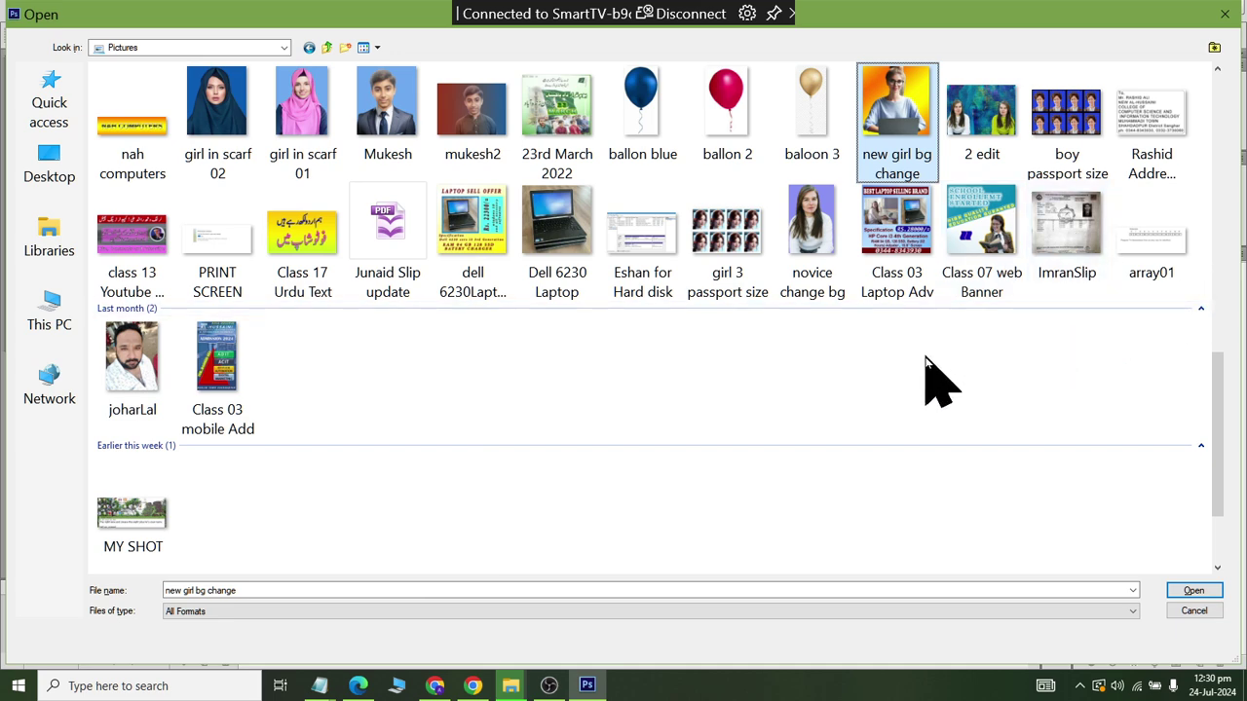
key("End")
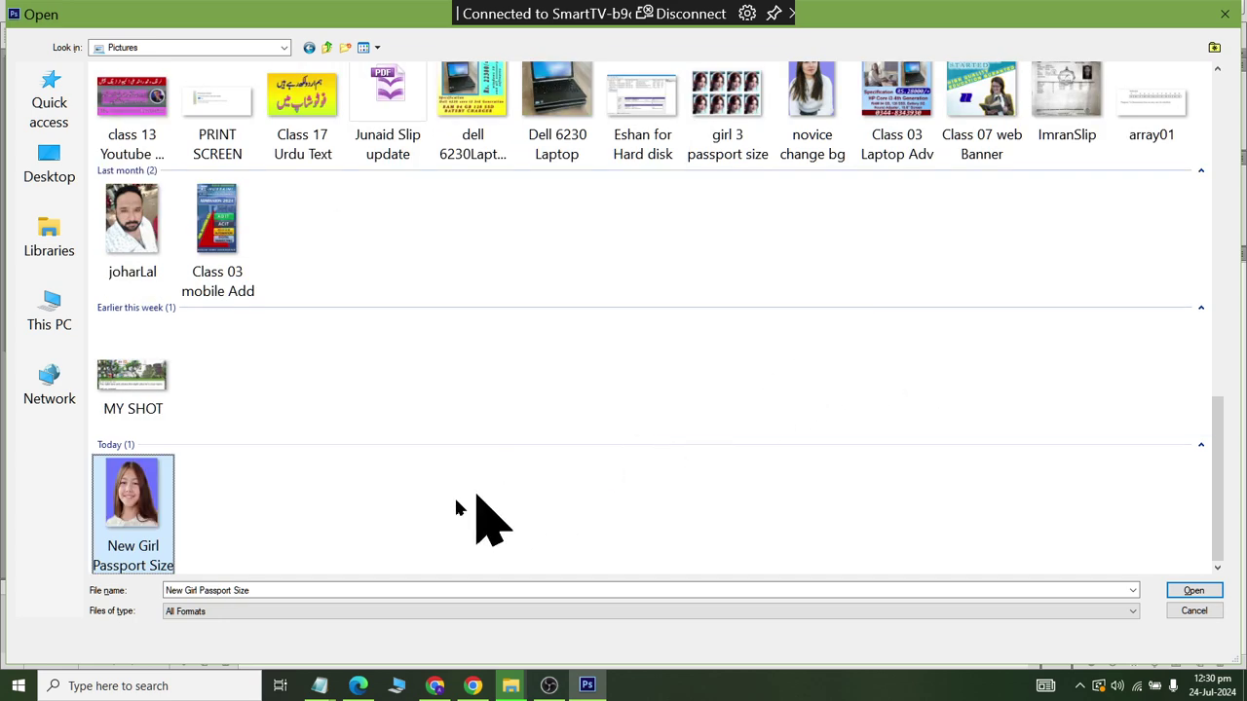
right_click(394, 508)
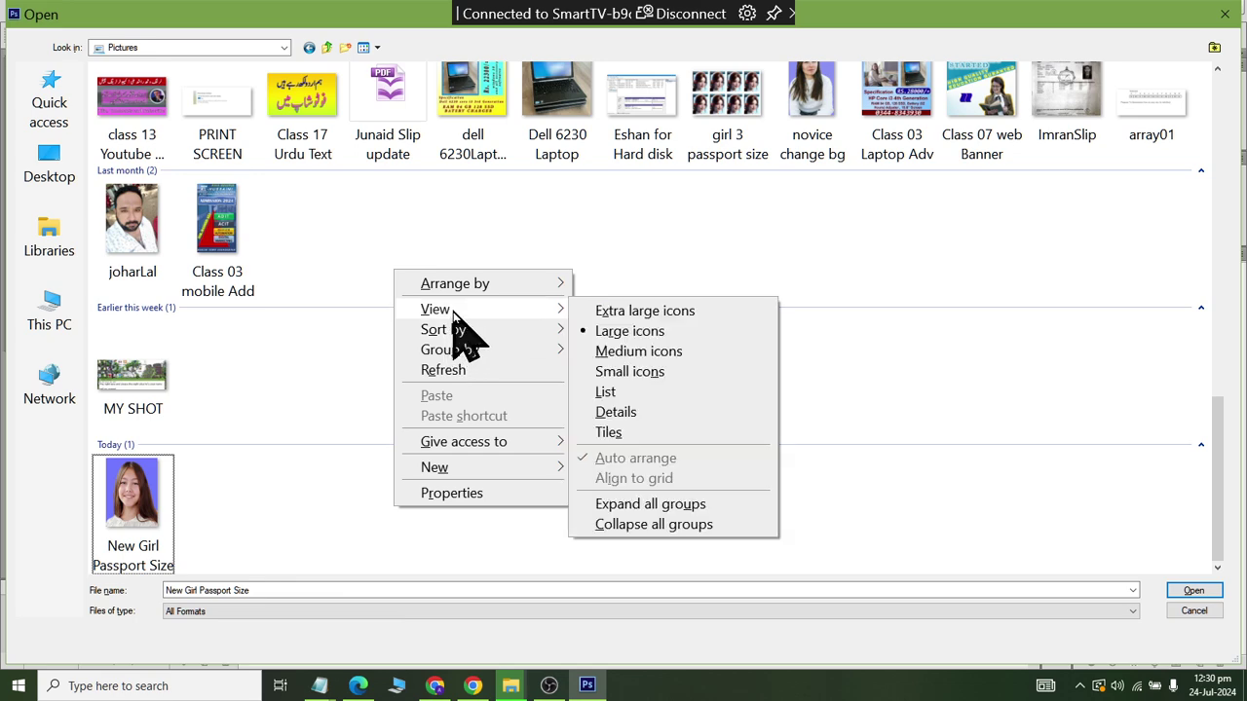
mouse_move(443, 330)
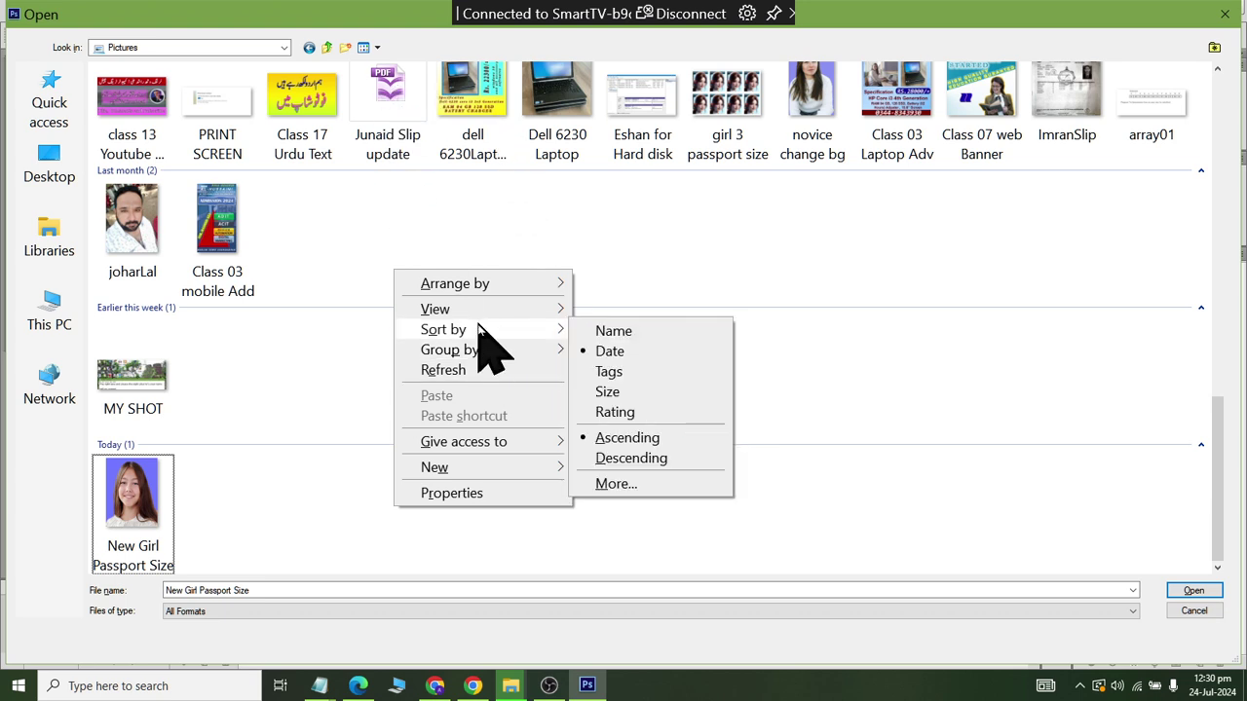
left_click(649, 457)
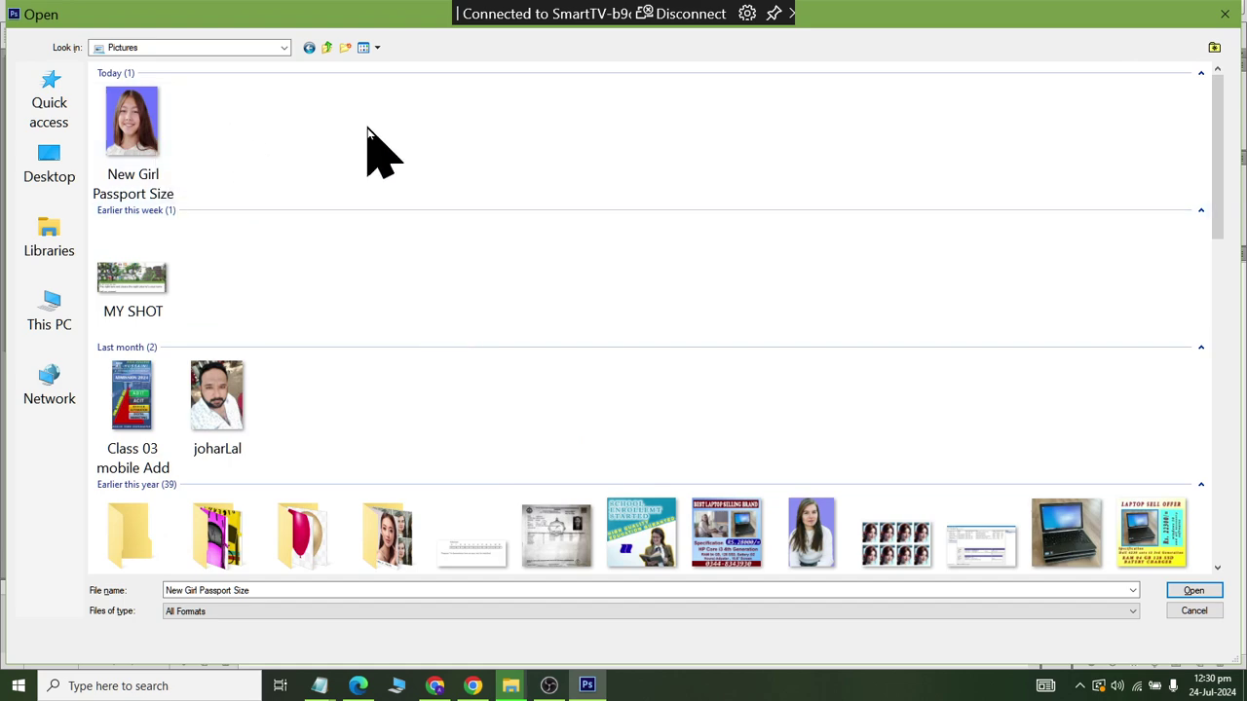
Step: Open New Girl Passport Size and verify it is 1.5 × 2 inches at 100 pixels/inch
double_click(131, 161)
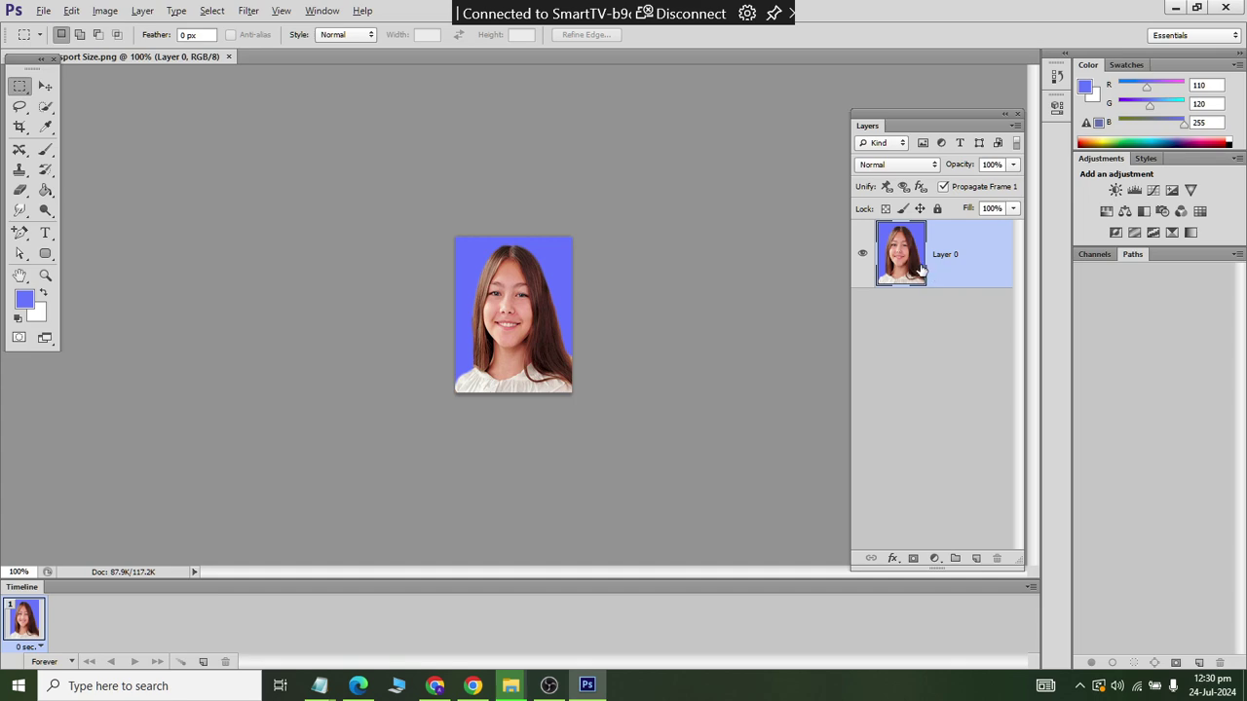
left_click(106, 10)
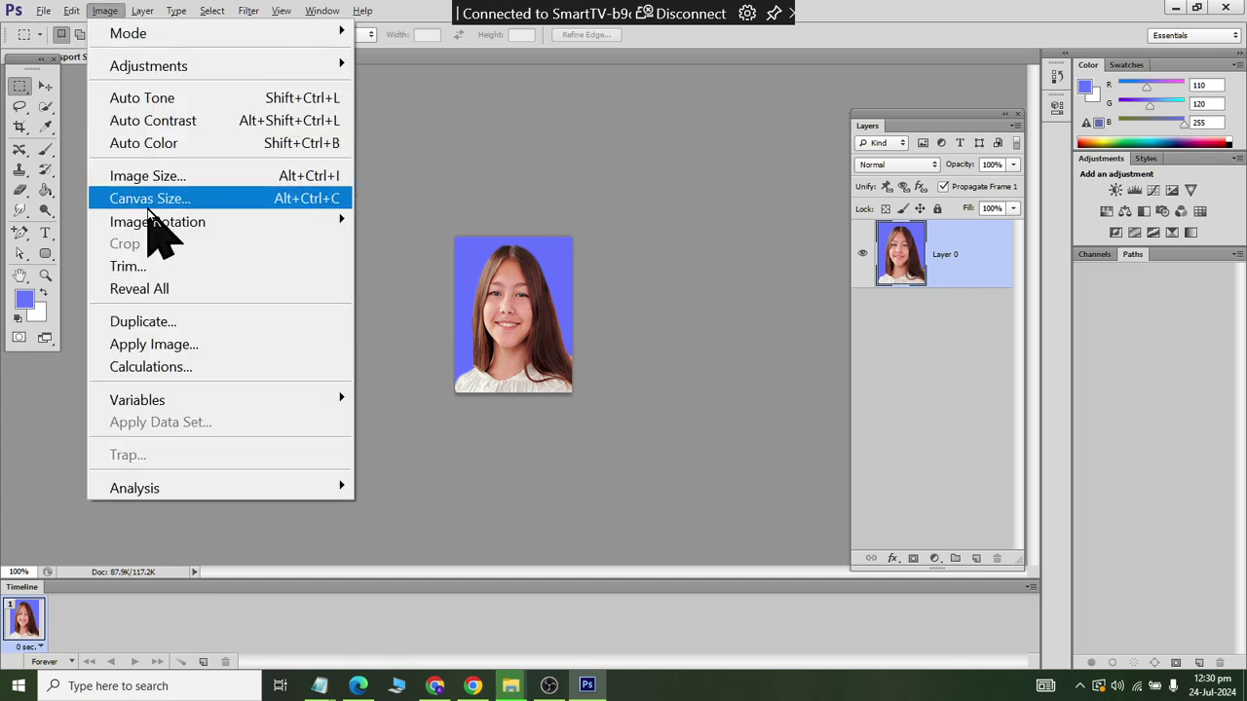
left_click(155, 175)
left_click(188, 327)
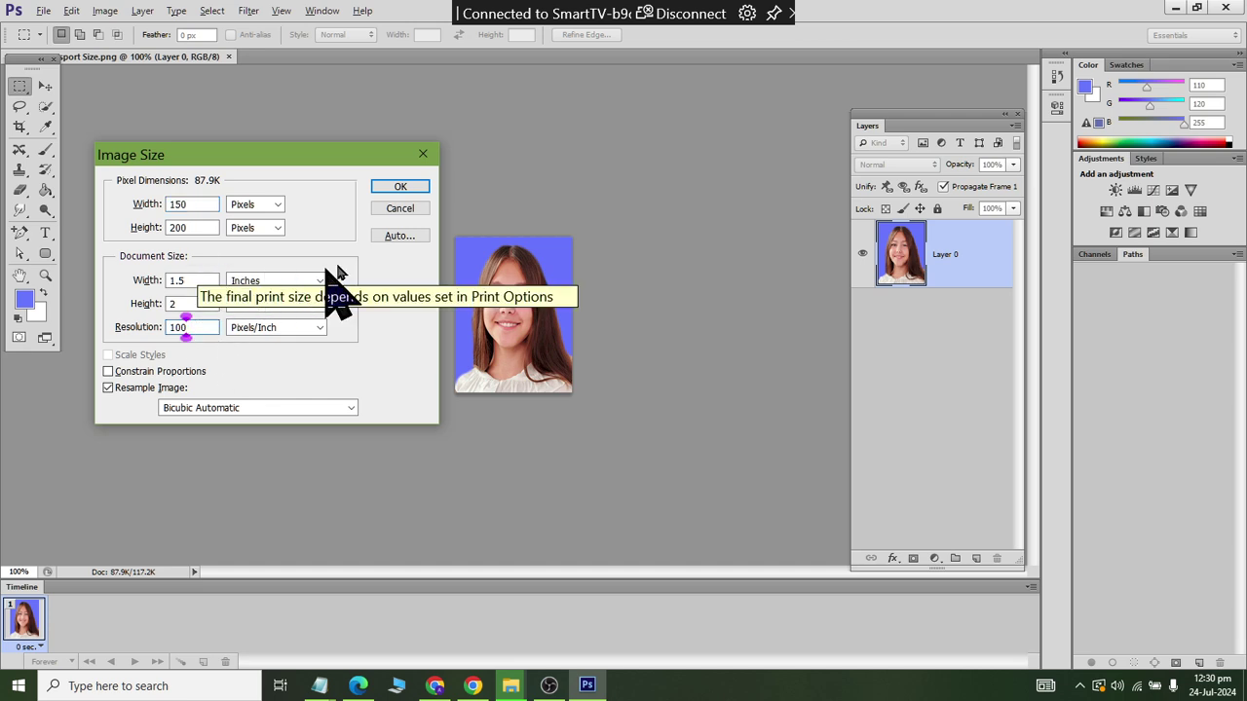
left_click(402, 208)
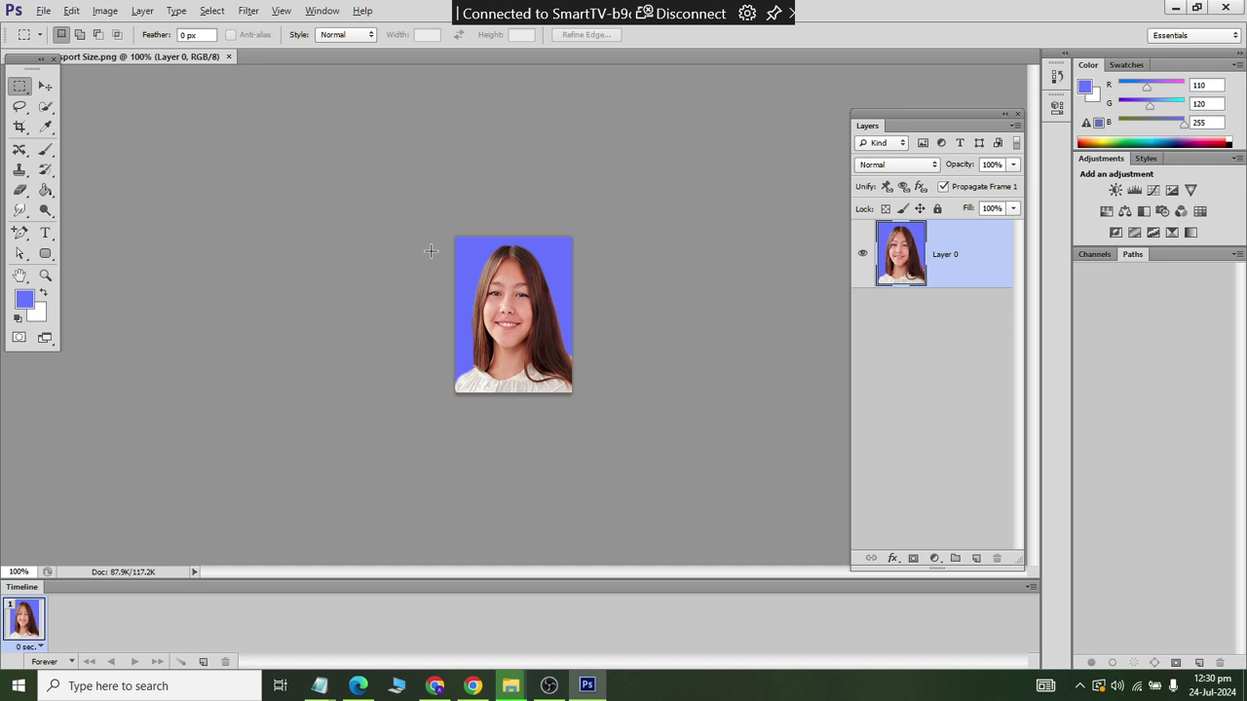
Step: In the Notepad notes, add '4 x 6' and '6 x 4' sheet-size lines
key("alt+Tab")
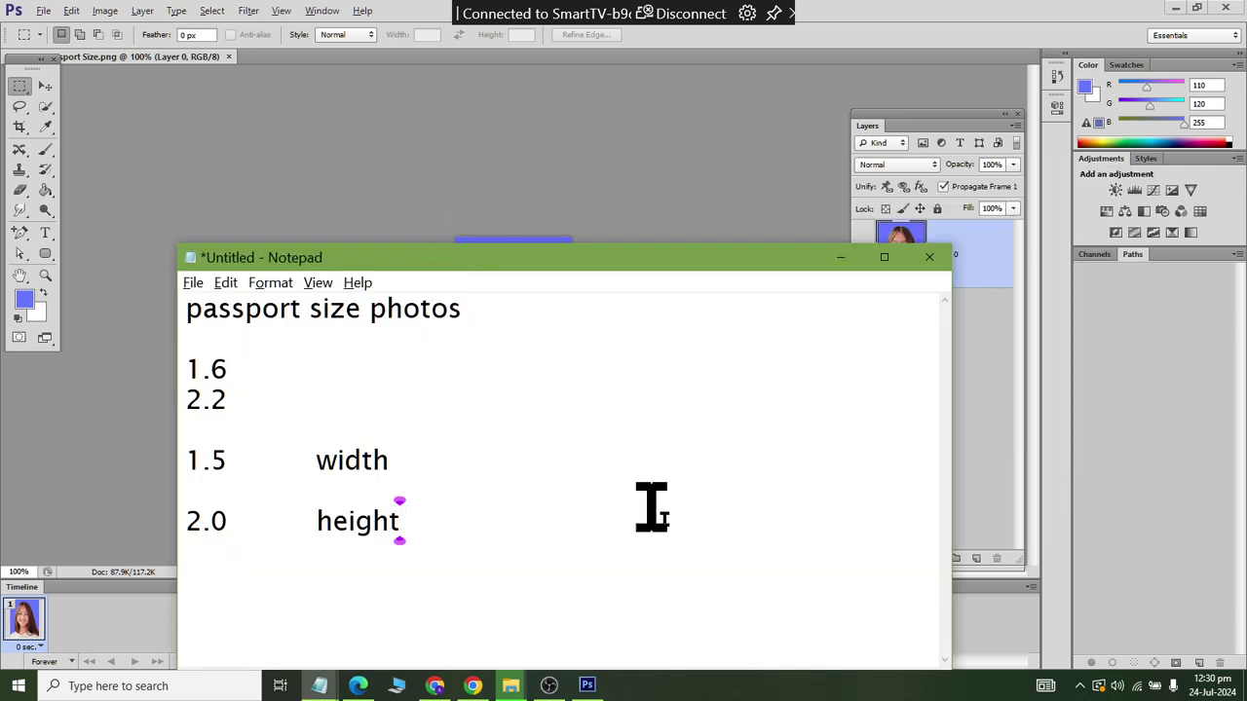
left_click_drag(533, 268, 542, 37)
key("Return")
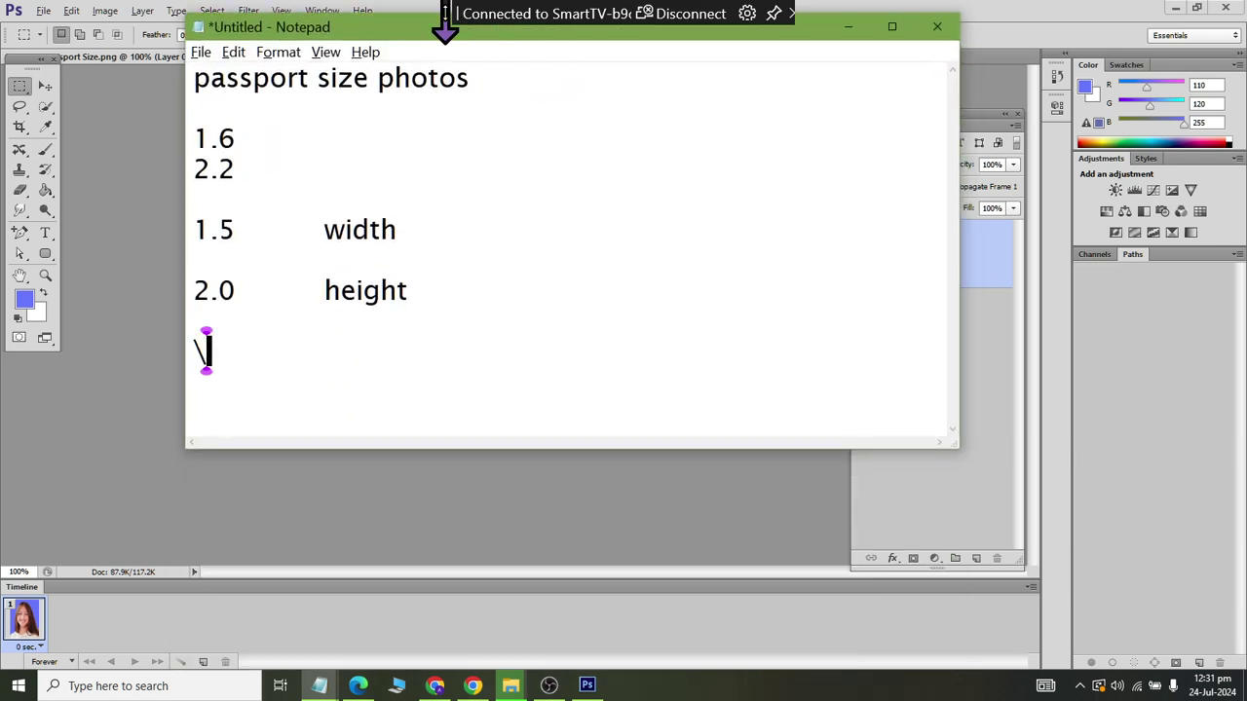
type("4 4")
key("BackSpace")
key("BackSpace")
type("x 6")
key("Return")
type("6")
type(" x")
key("BackSpace")
type("x 4")
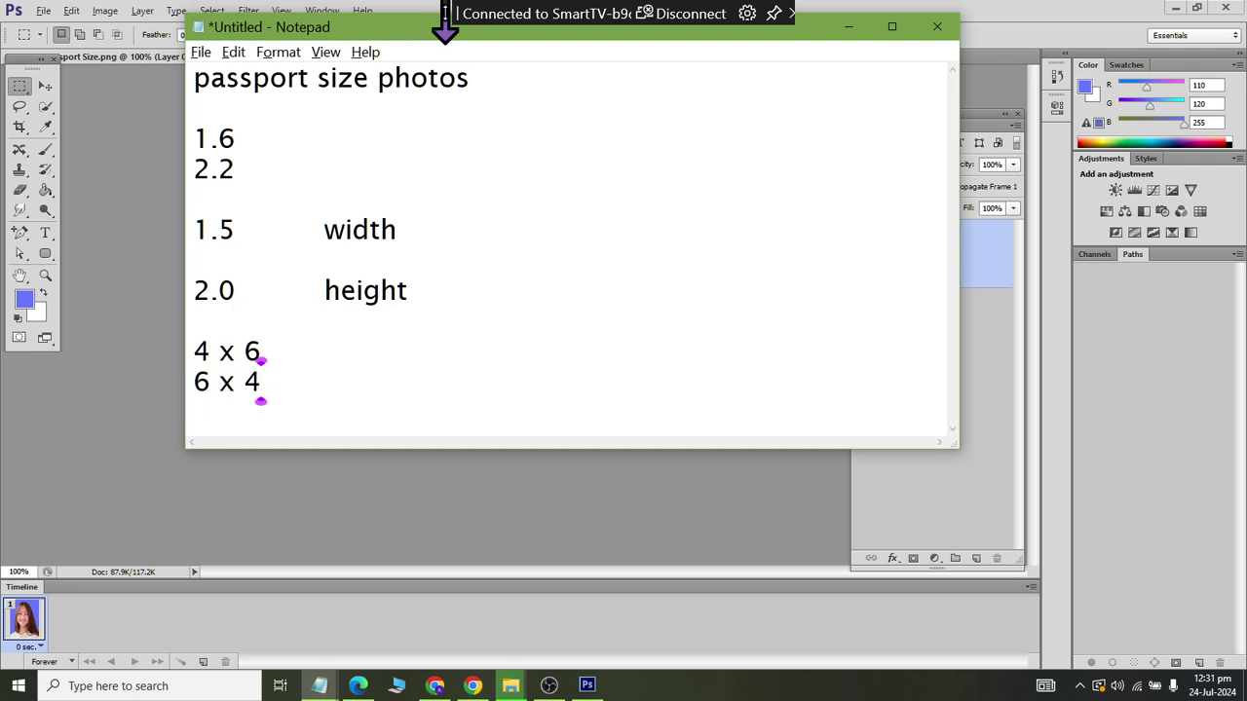
Step: Label the sizes 'Potrait' and 'Lanscape' in a second column
key("Tab")
type("P")
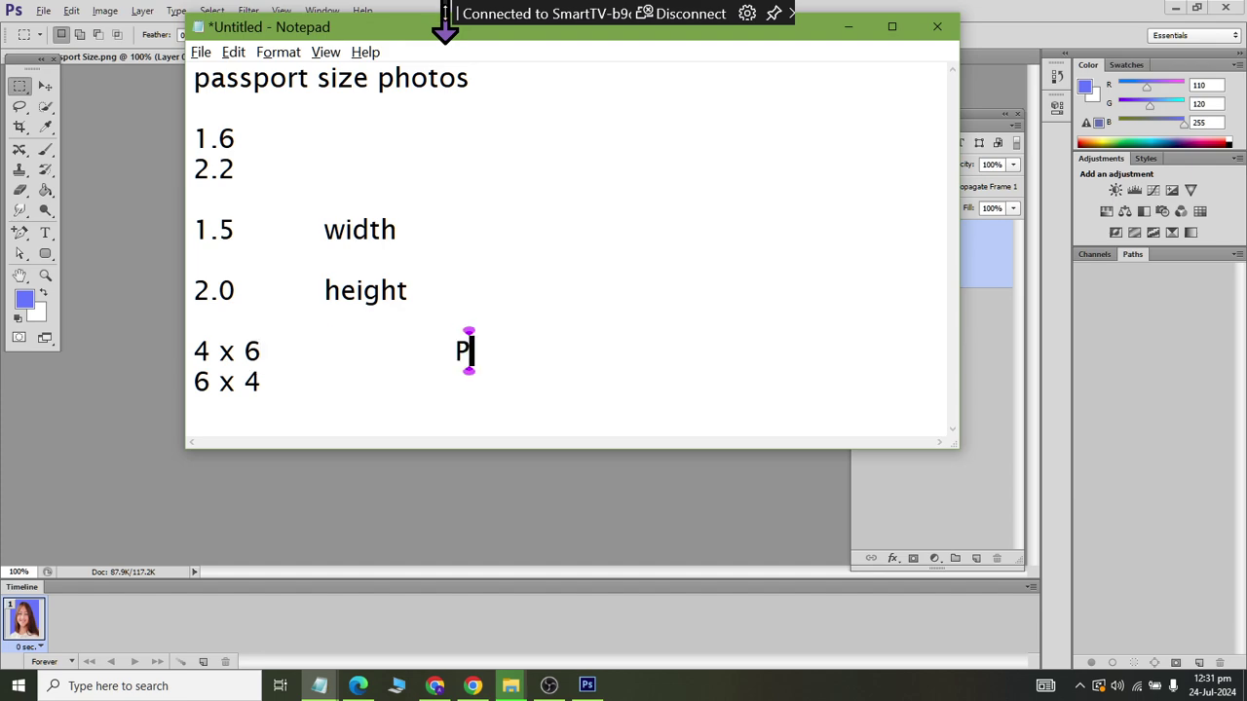
type("otrailt")
left_click(260, 382)
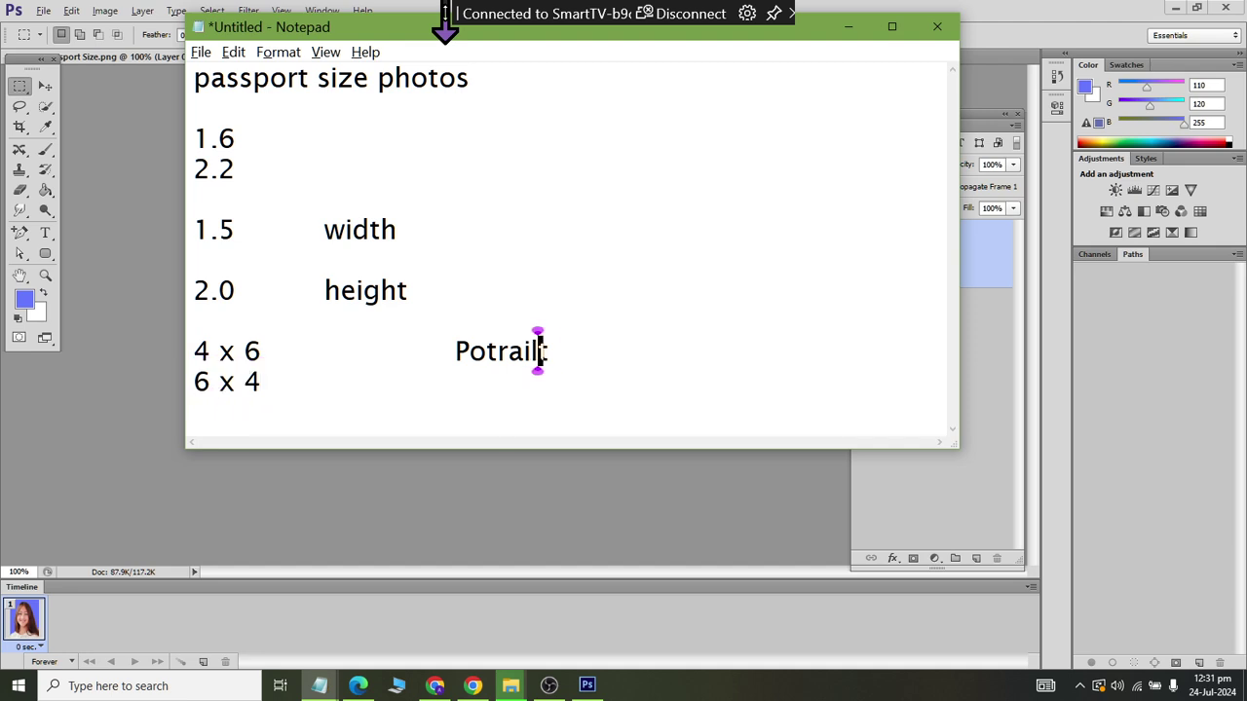
key("BackSpace")
key("BackSpace")
key("Down")
key("Tab")
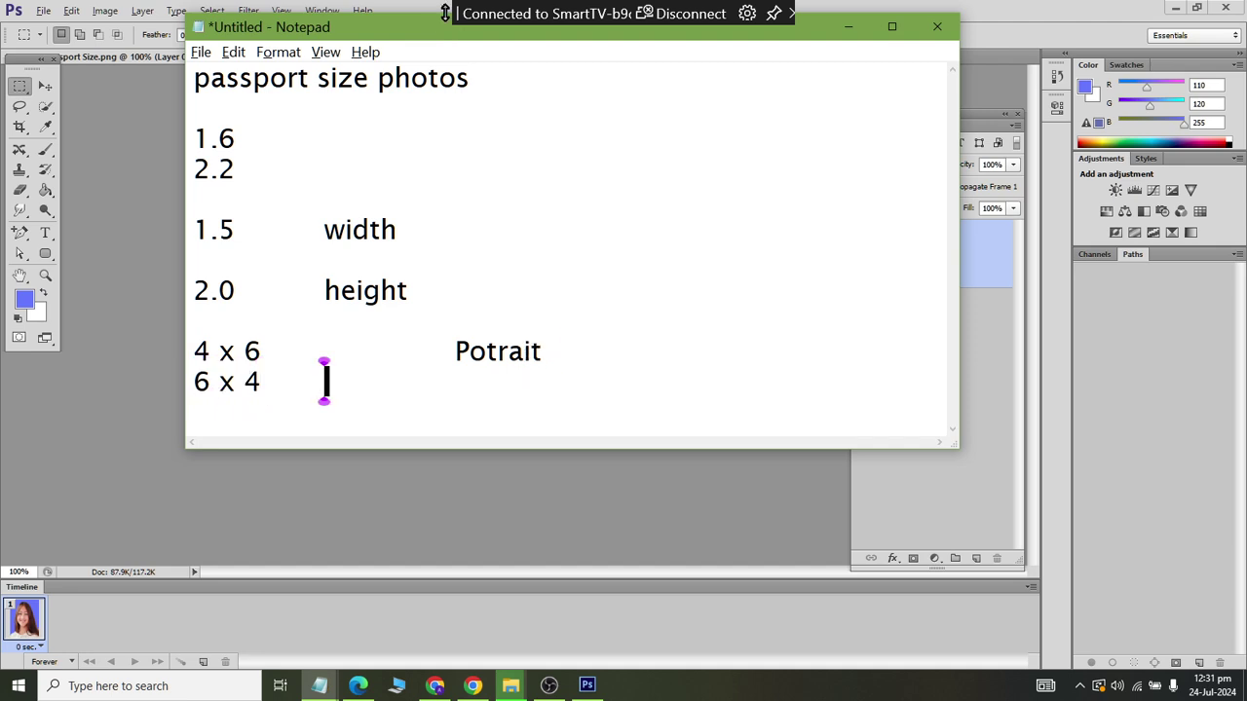
key("Tab")
type("Lans")
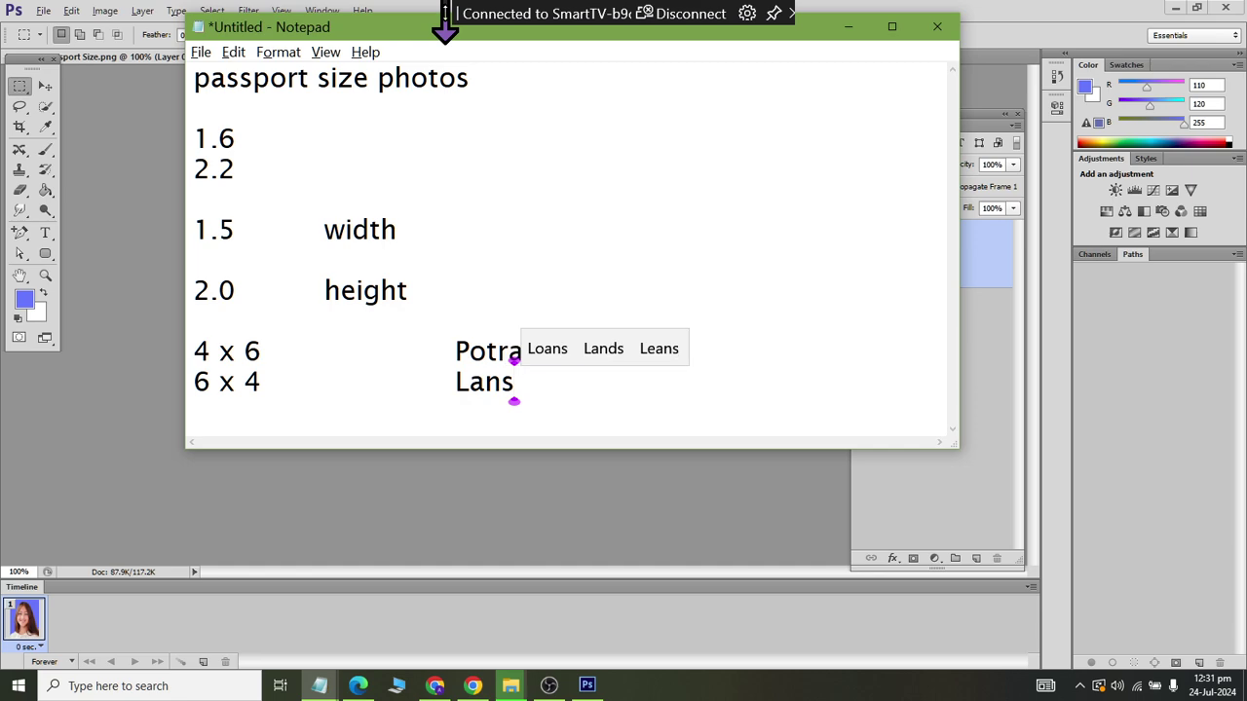
type("cape")
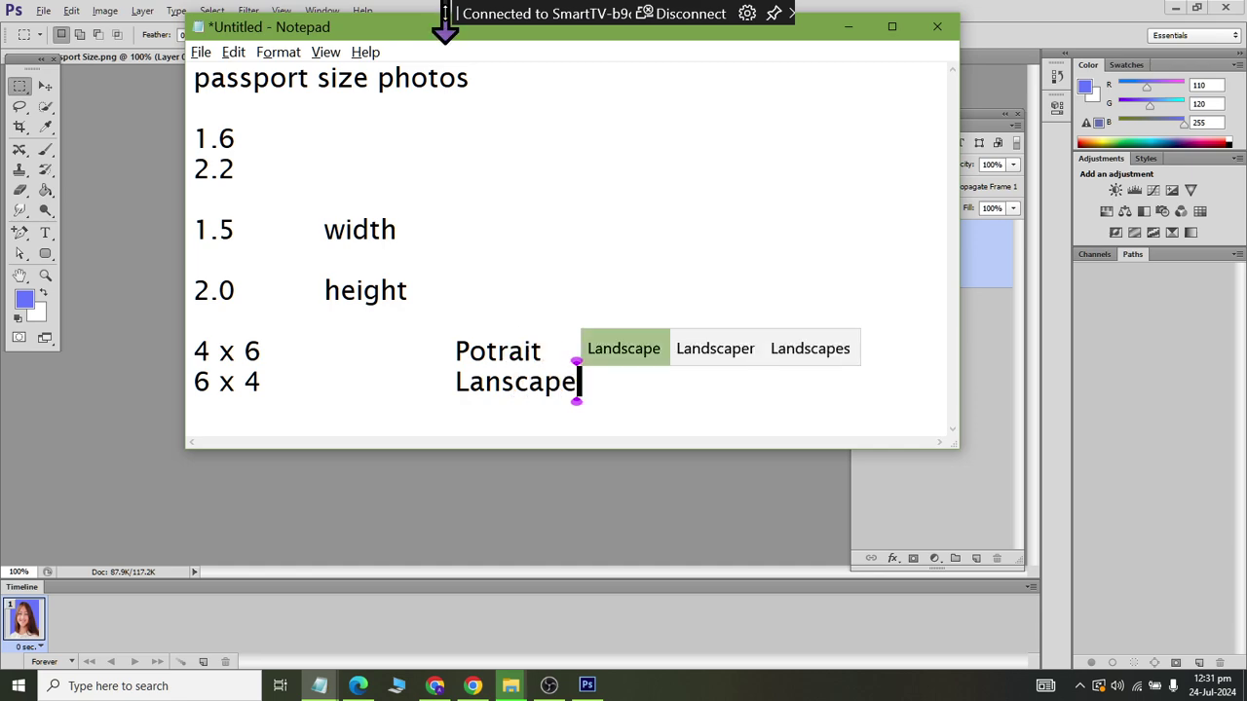
Step: Add 1.5 x 1.5 photo-row notes and a count of 2 under the layouts
left_click(577, 358)
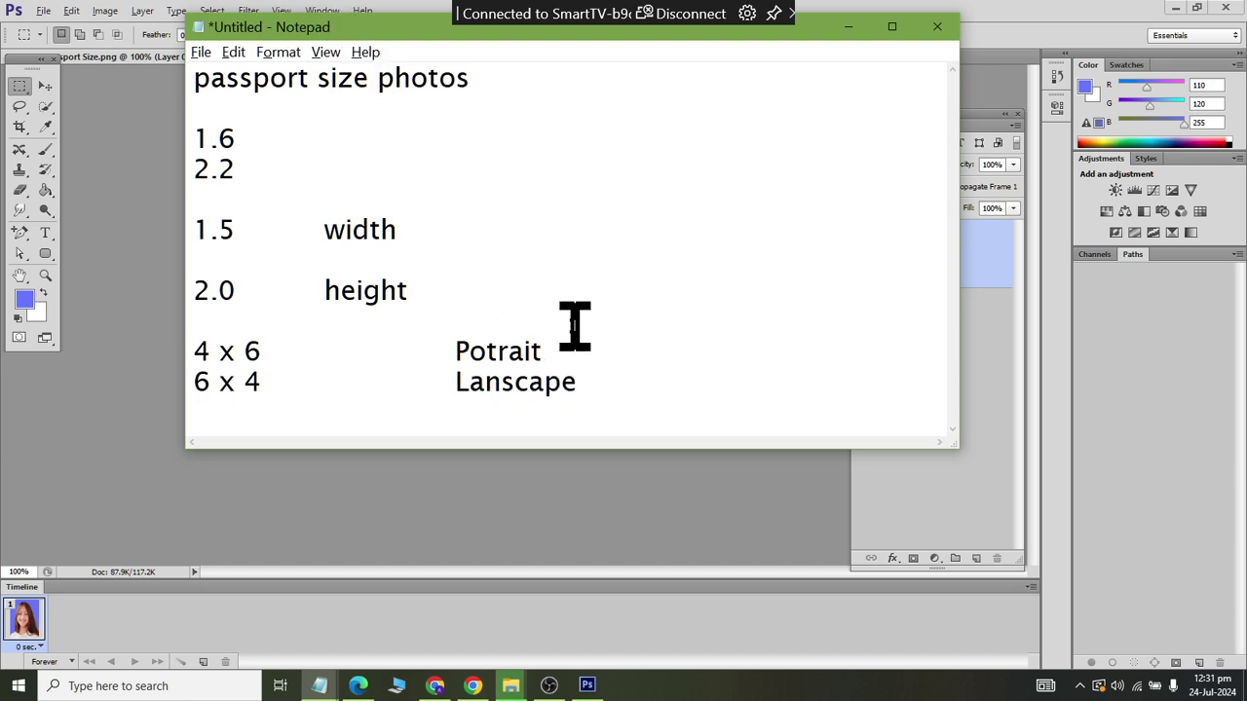
key("Return")
key("Return")
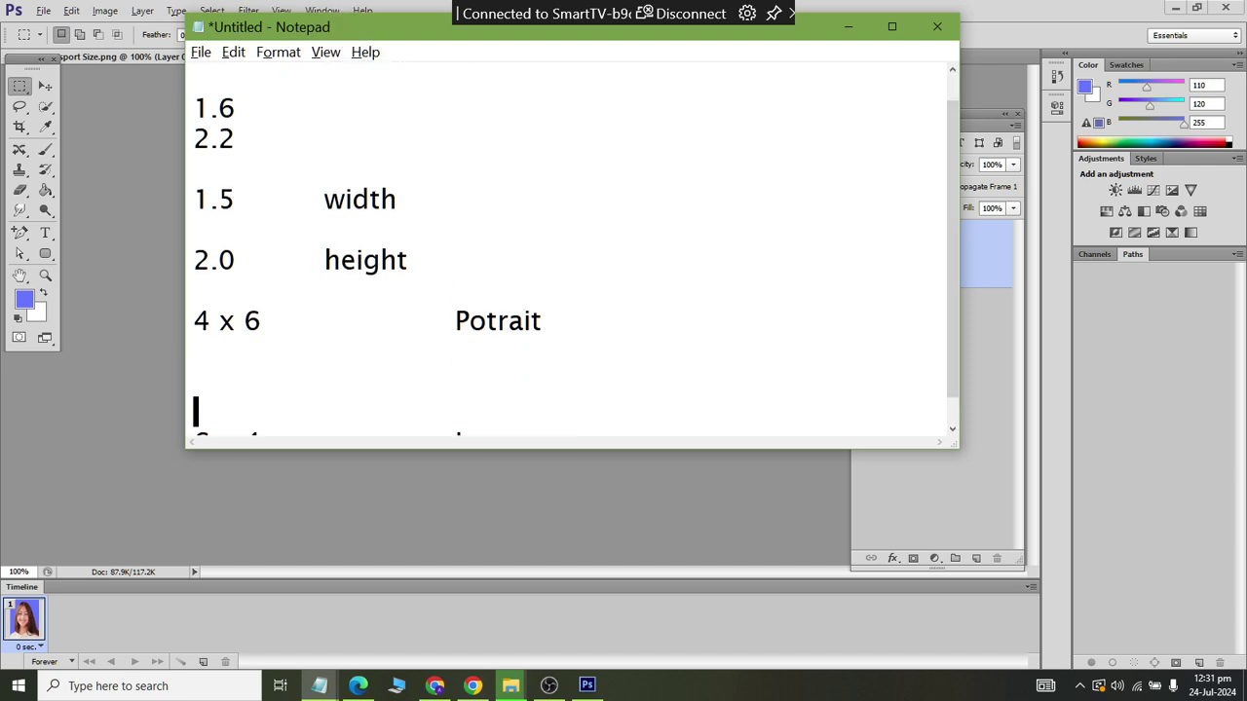
type("1.5 ")
type("x ")
type("1.5")
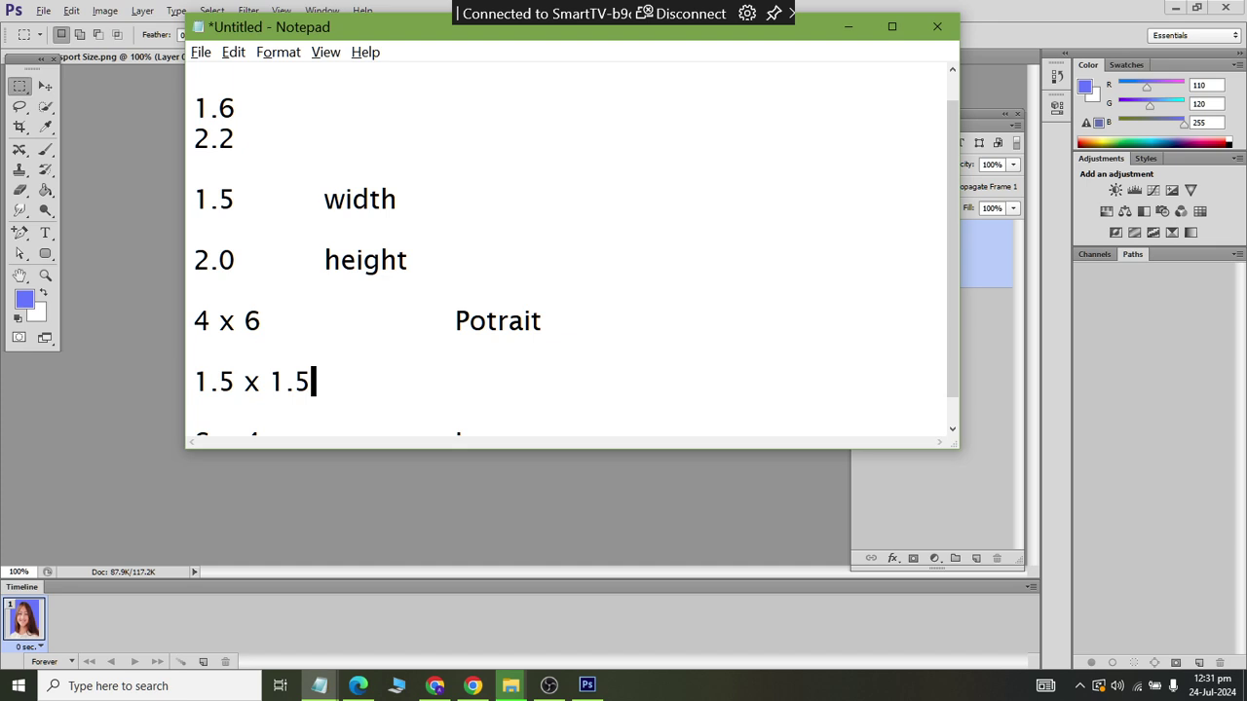
key("Return")
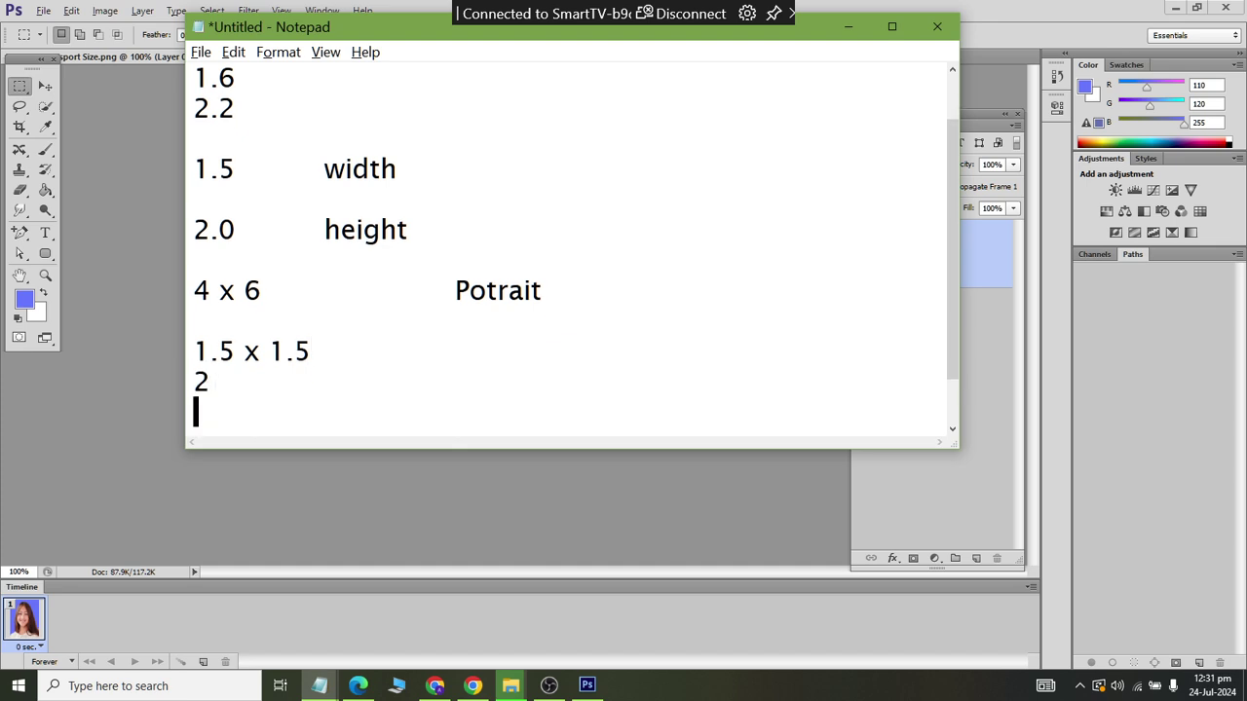
type("2")
key("Return")
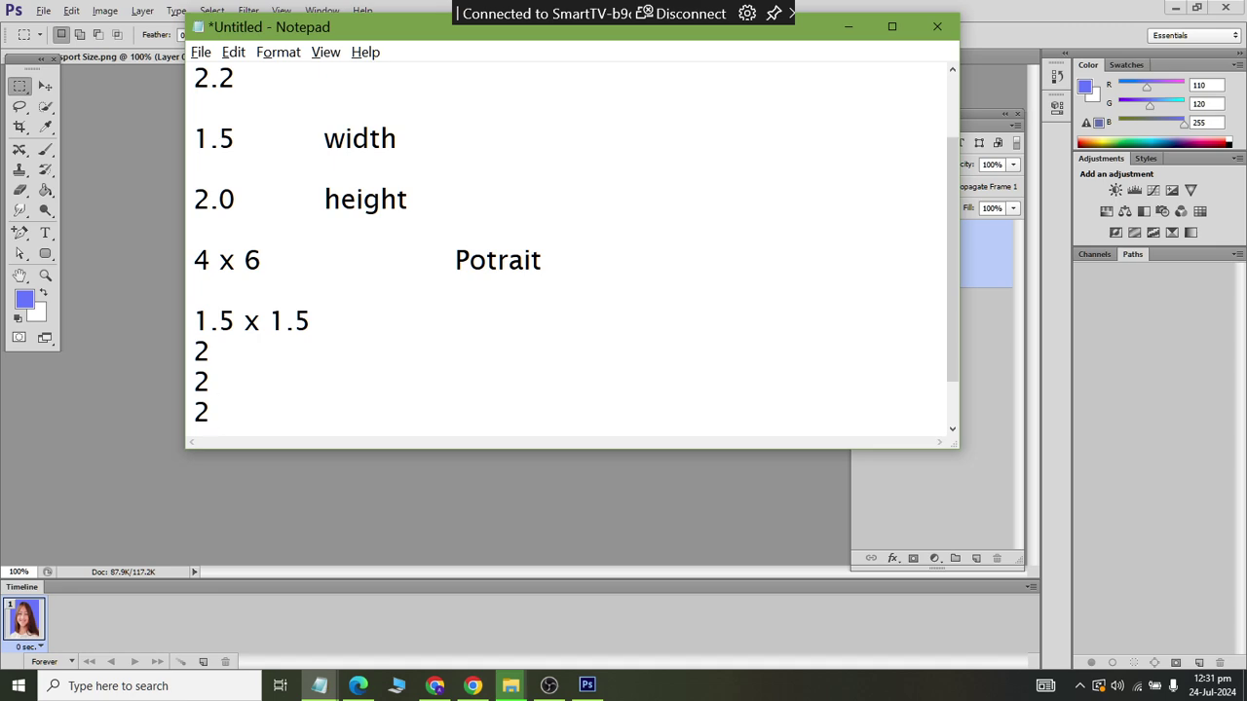
key("Down")
key("Down")
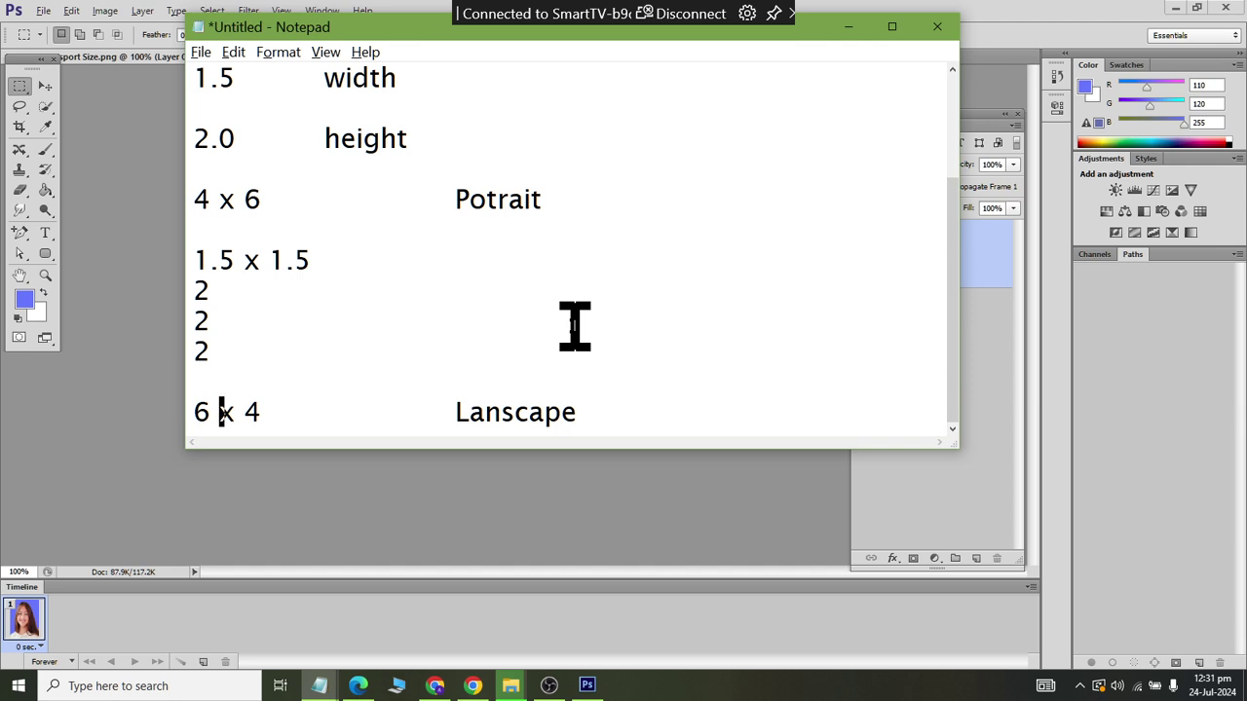
key("Return")
key("Return")
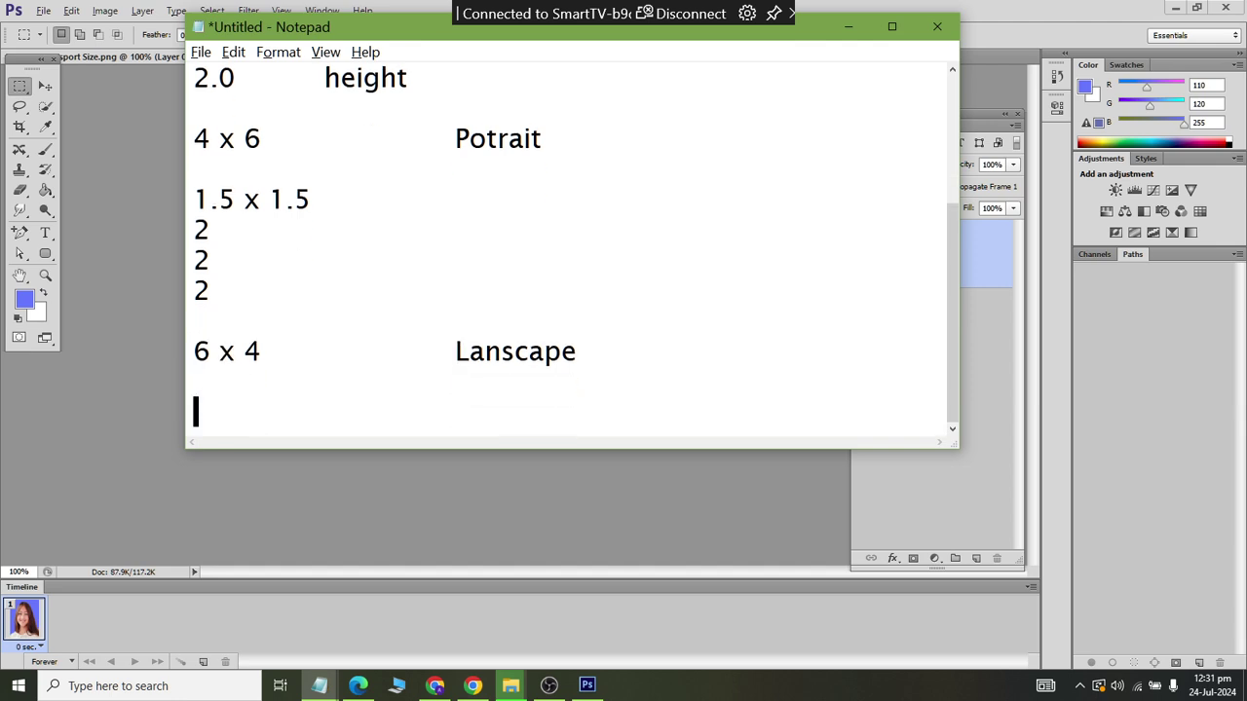
type("1.5x ")
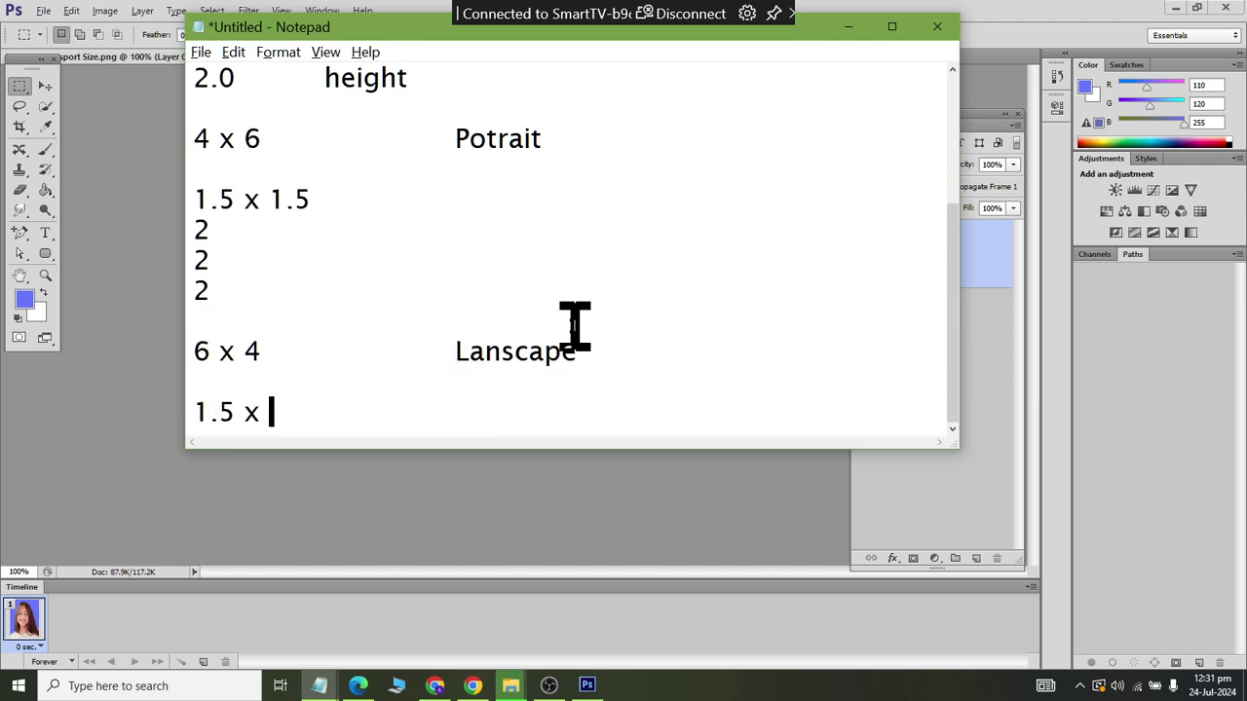
type("1.5 . 1 .x")
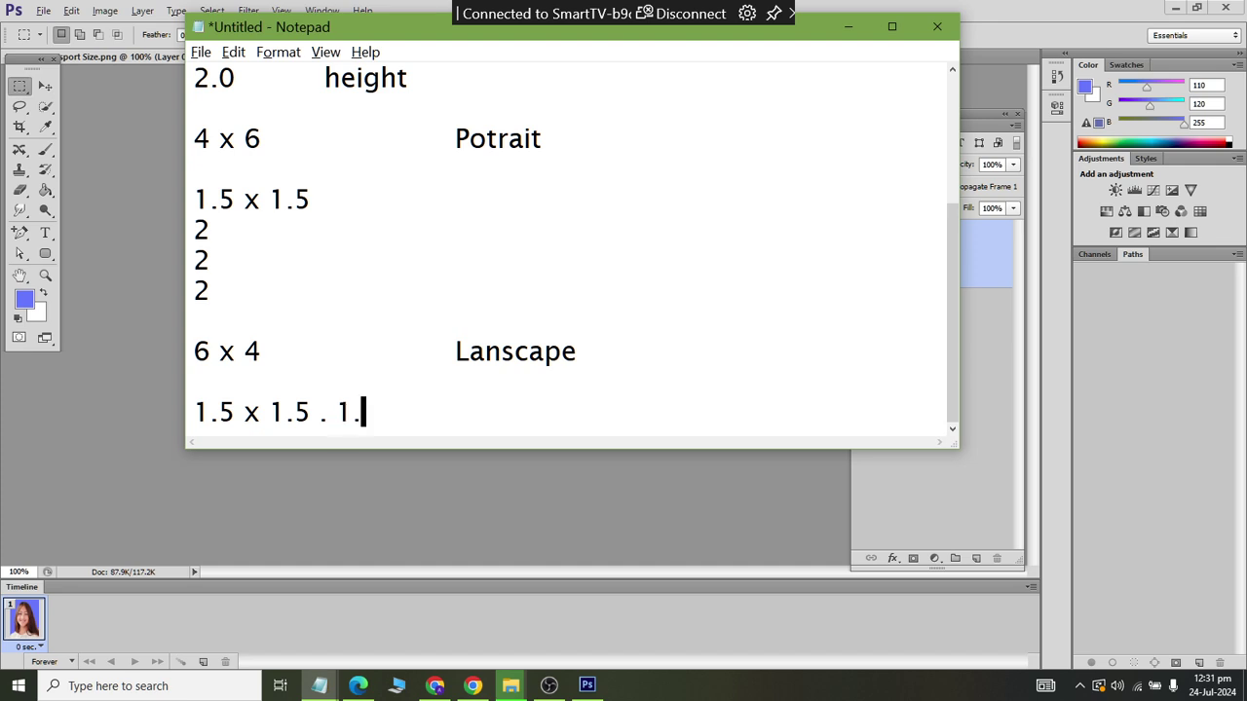
type(" x ")
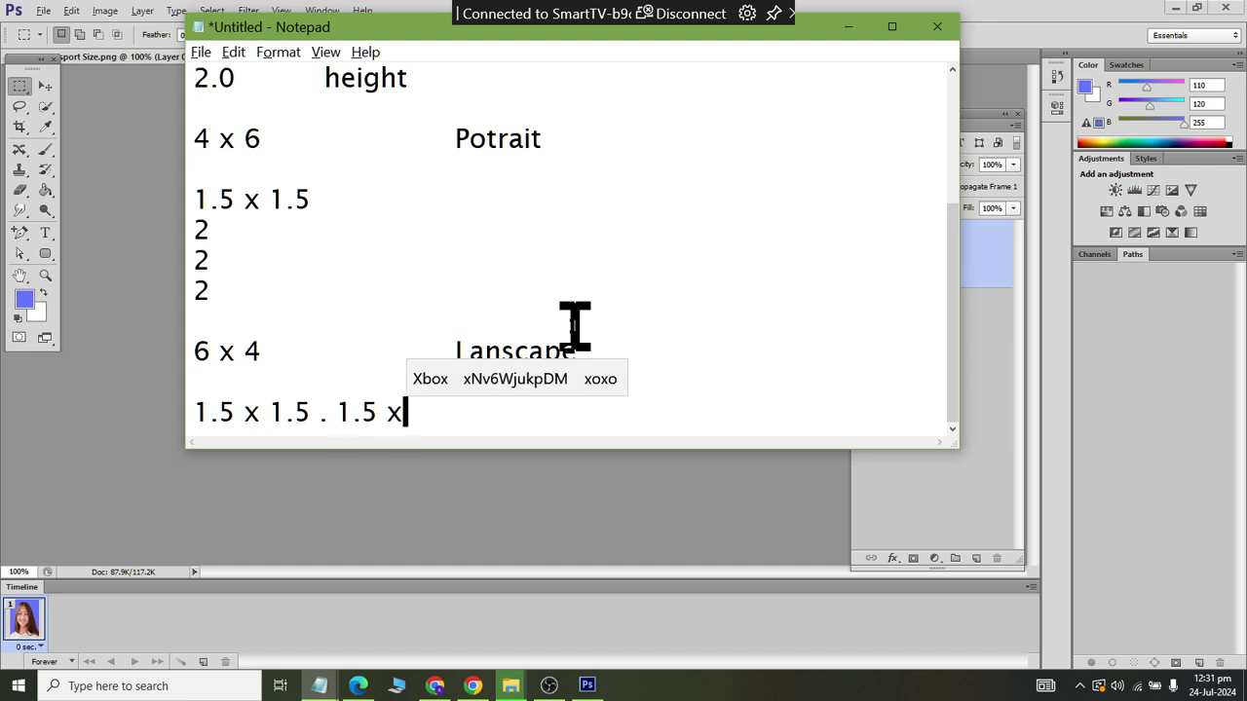
type("1.5")
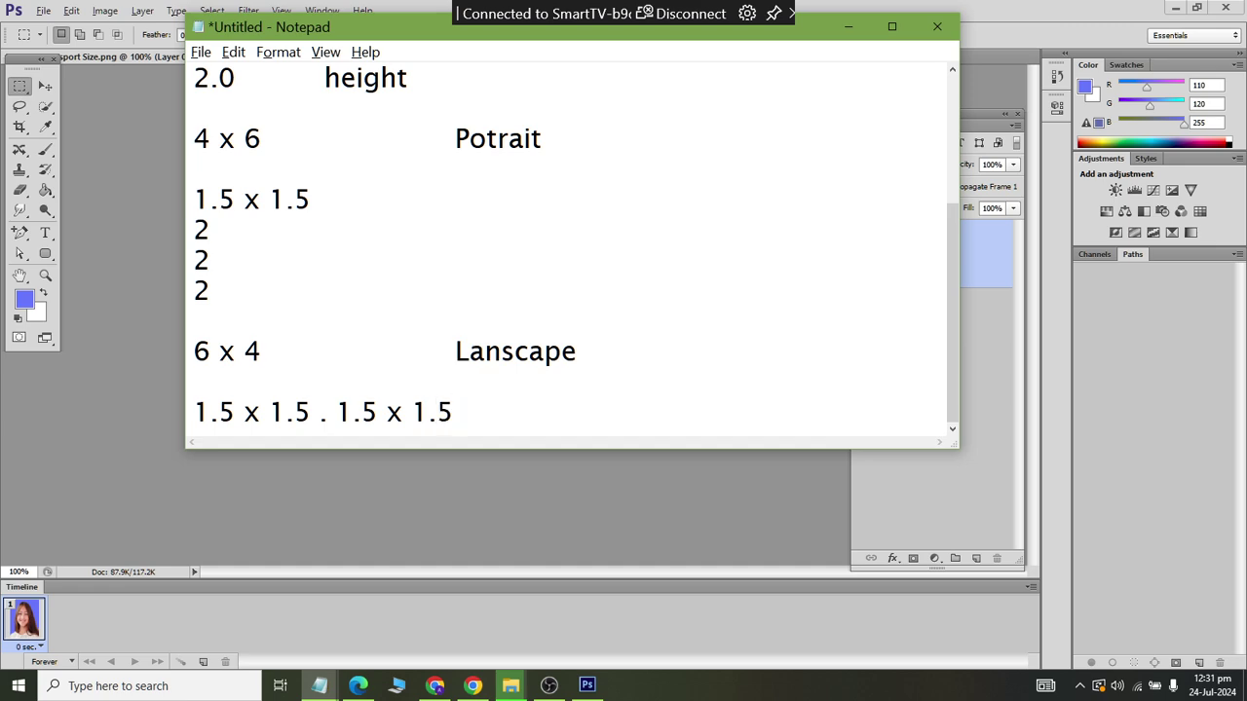
key("Return")
type("2")
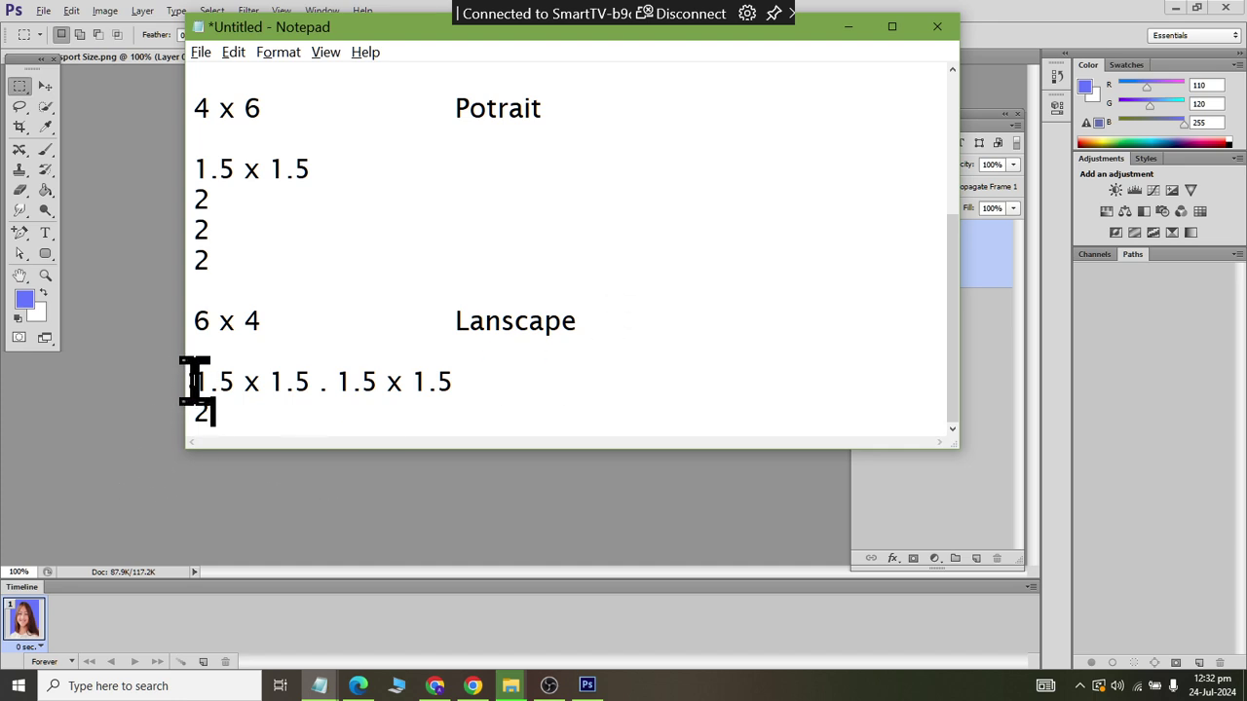
Step: Duplicate the last photo-row and count lines below themselves
left_click_drag(195, 382, 288, 409)
key("ctrl+c")
left_click(289, 410)
key("Return")
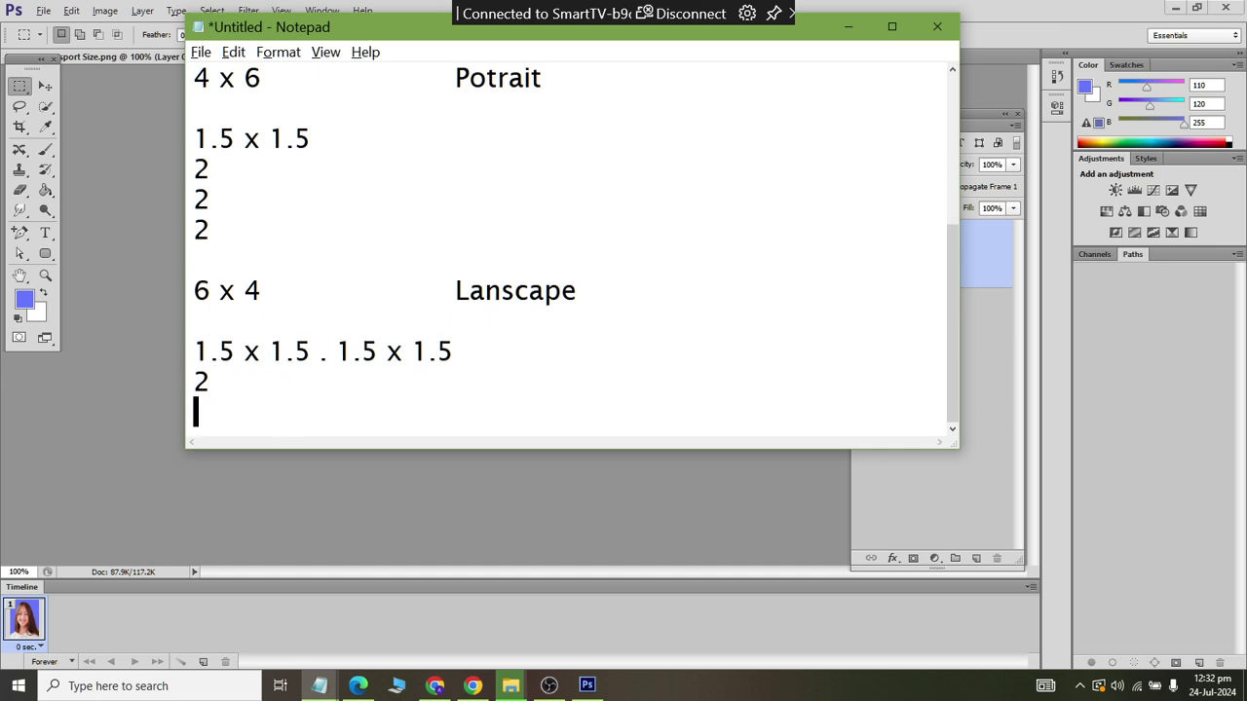
key("ctrl+v")
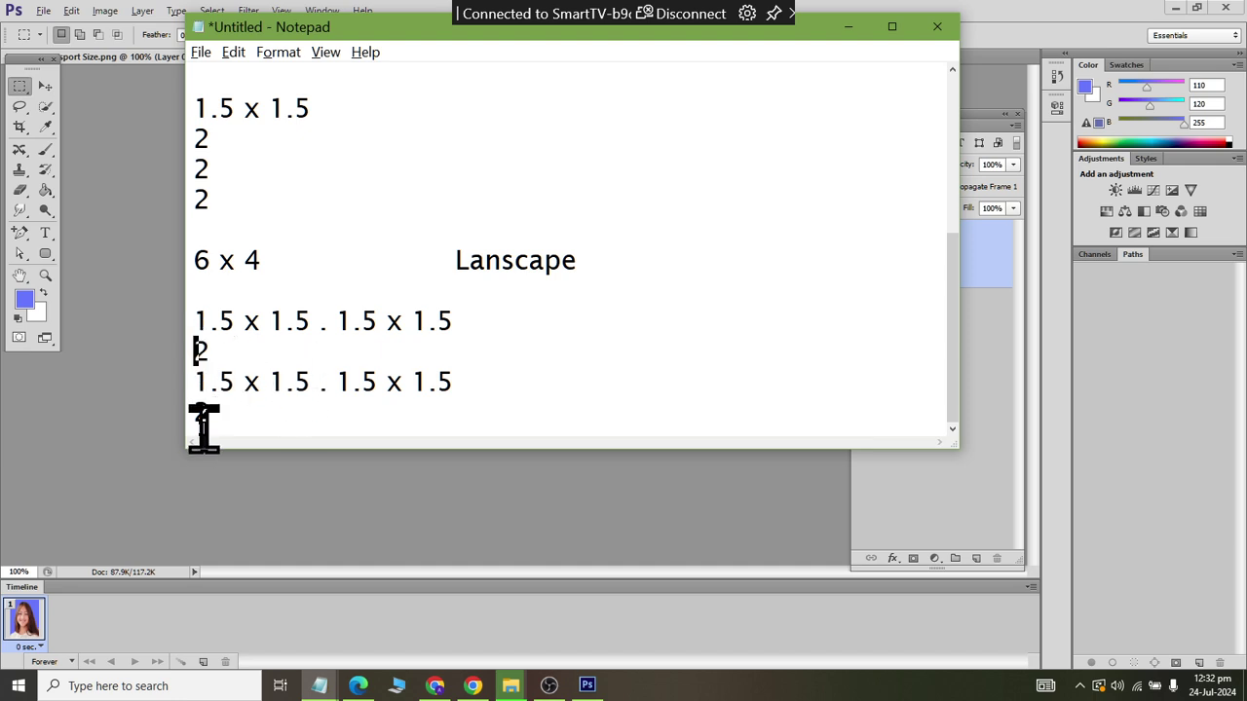
Step: Highlight the 6 x 4 size and photo rows to review, then return to Photoshop
left_click_drag(243, 255, 276, 259)
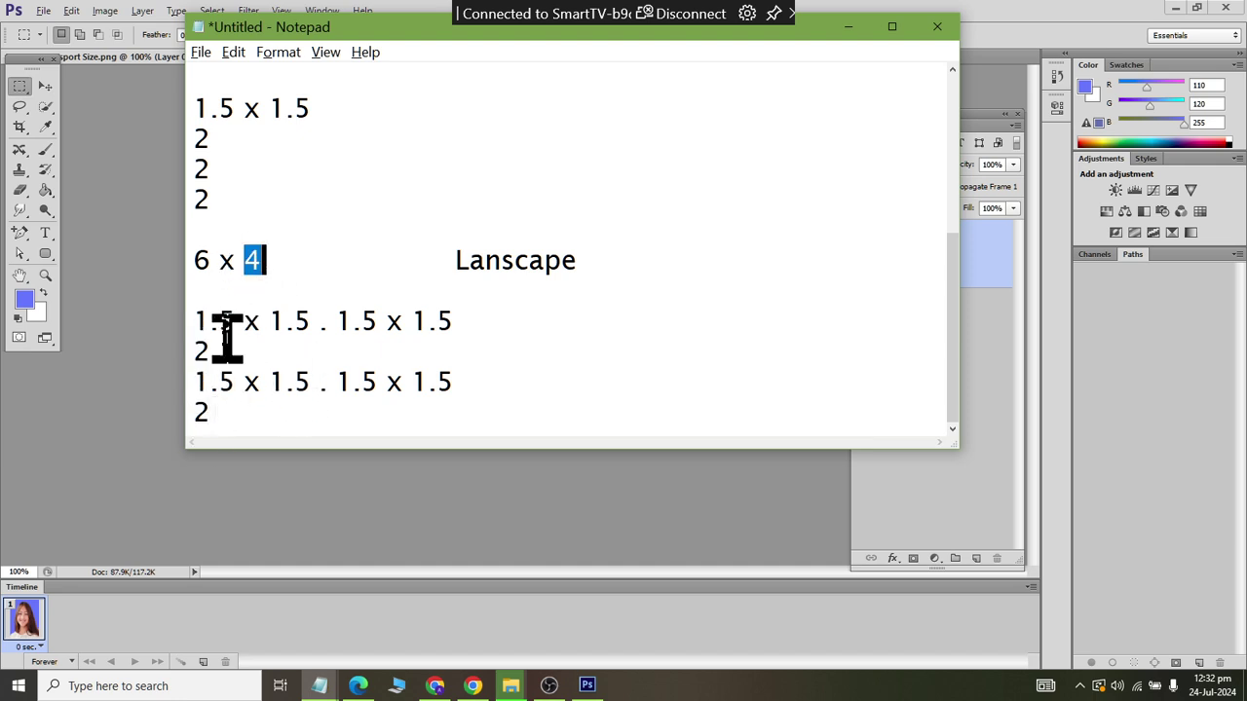
left_click_drag(210, 321, 454, 321)
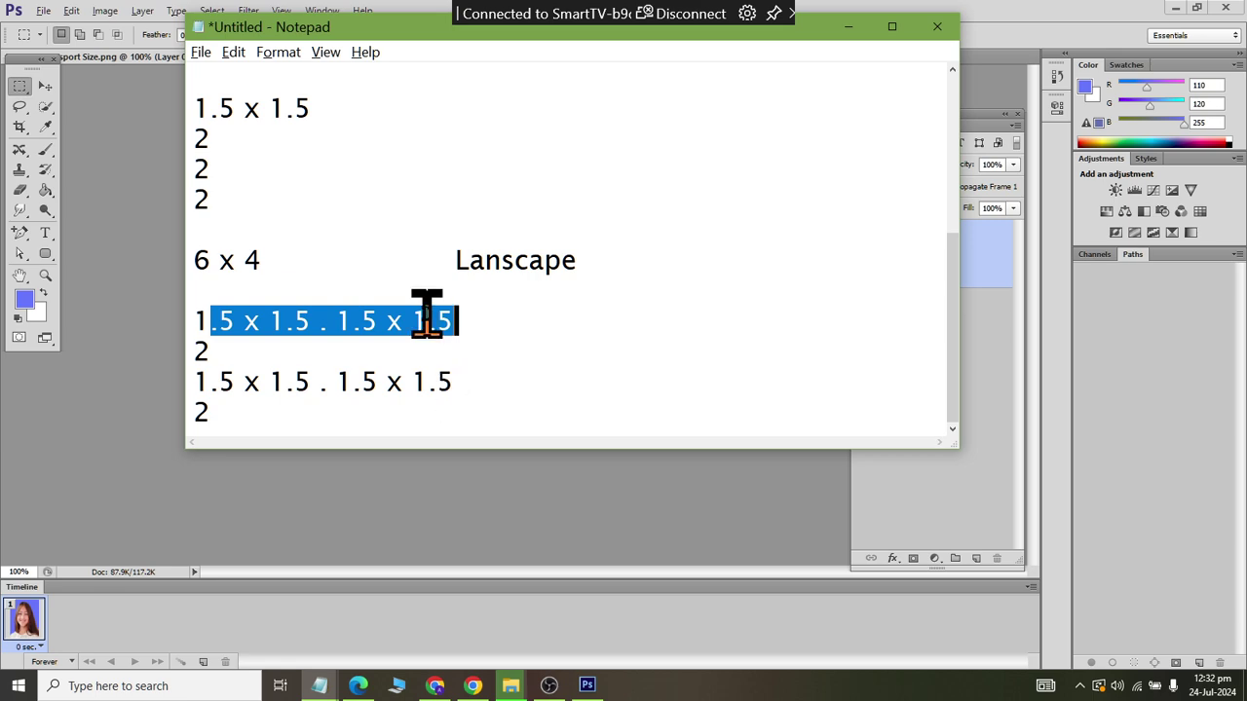
left_click(429, 321)
left_click(237, 321)
left_click_drag(210, 322, 457, 323)
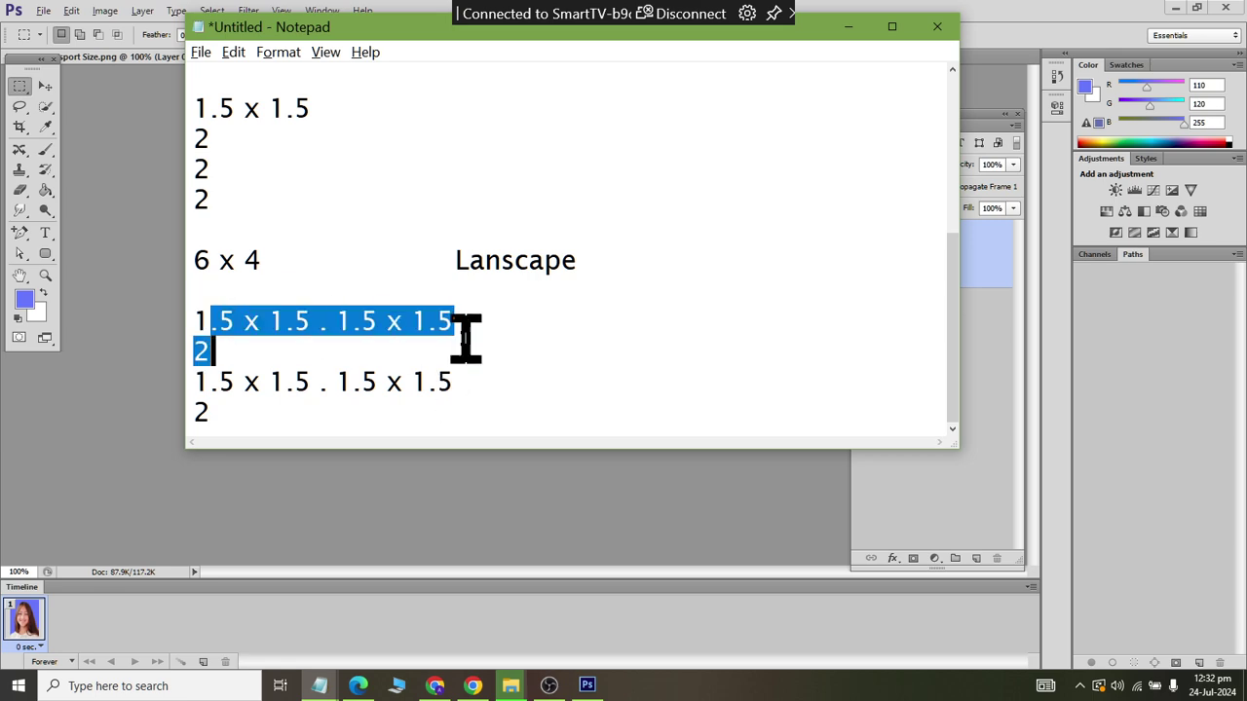
left_click_drag(456, 381, 185, 380)
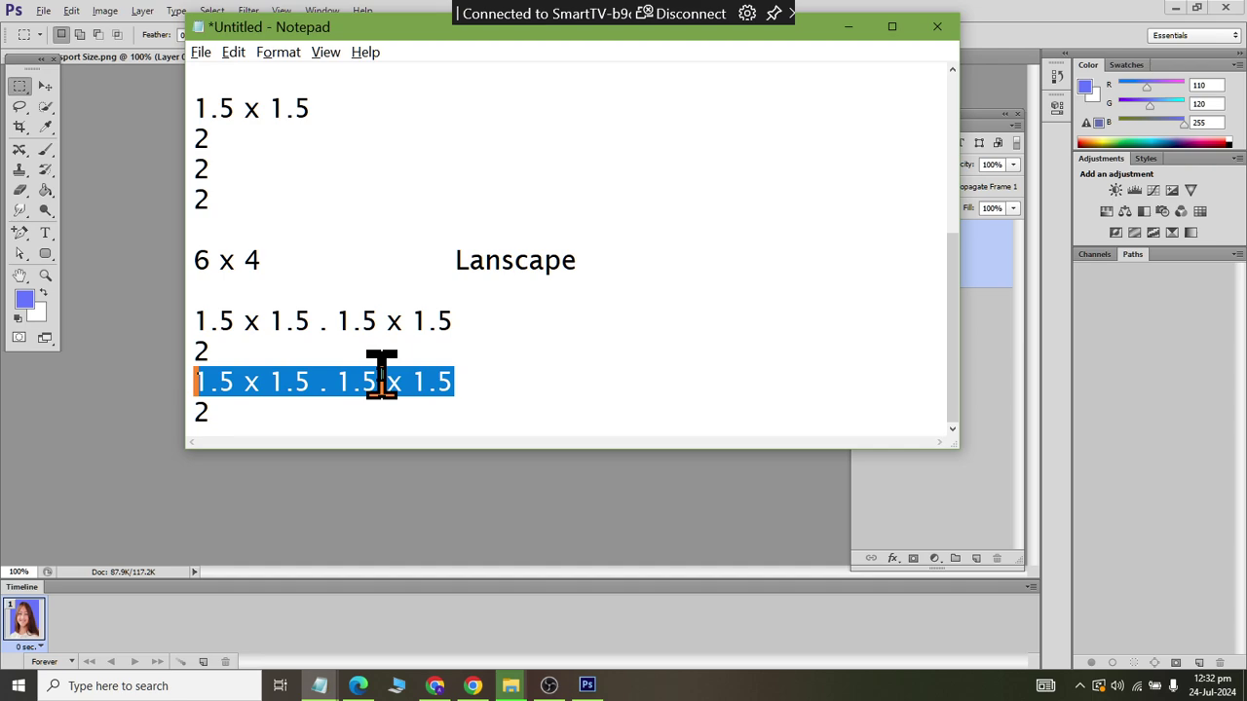
key("alt+Tab")
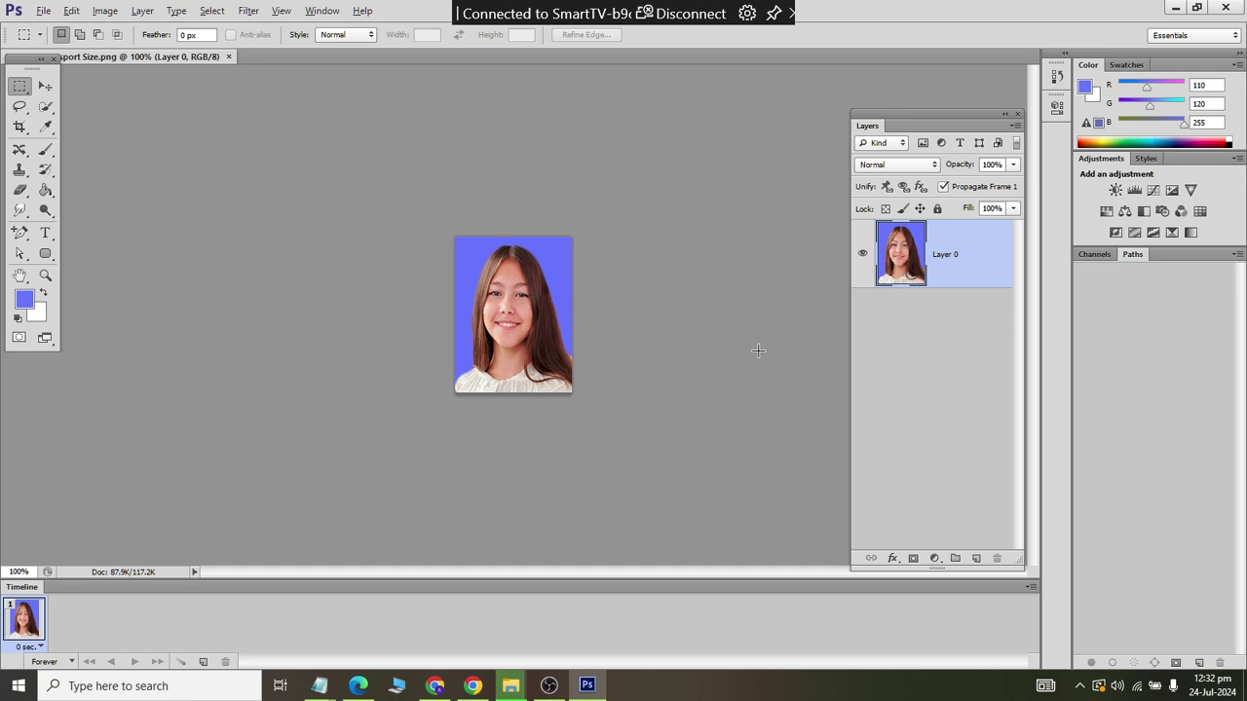
Step: Scale the passport photo down to about 97% with Free Transform and apply it
left_click(44, 11)
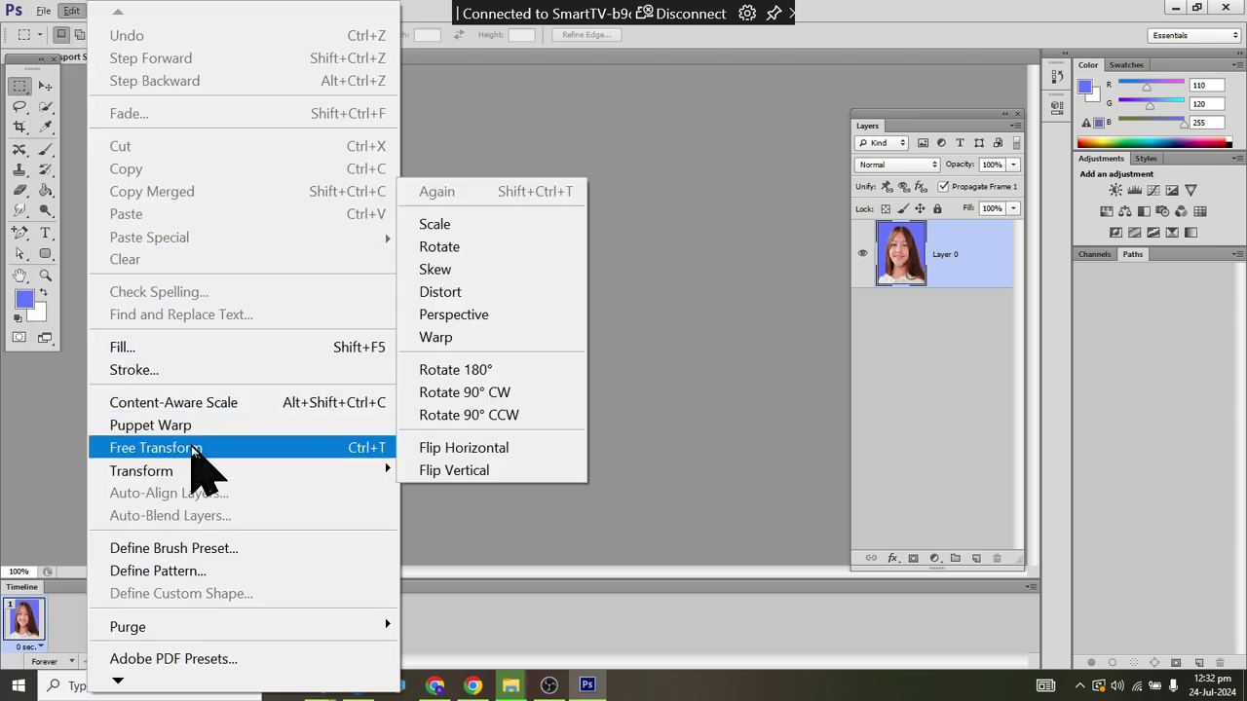
left_click(191, 445)
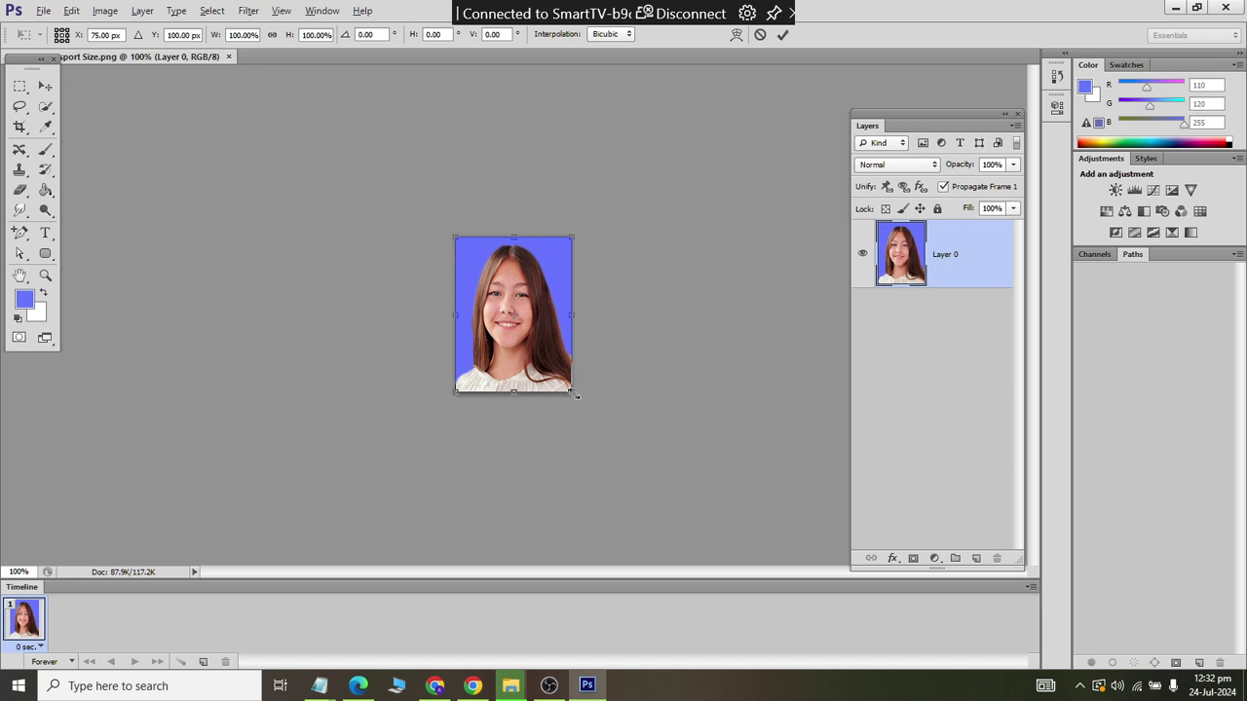
scroll(589, 362, "up", 2)
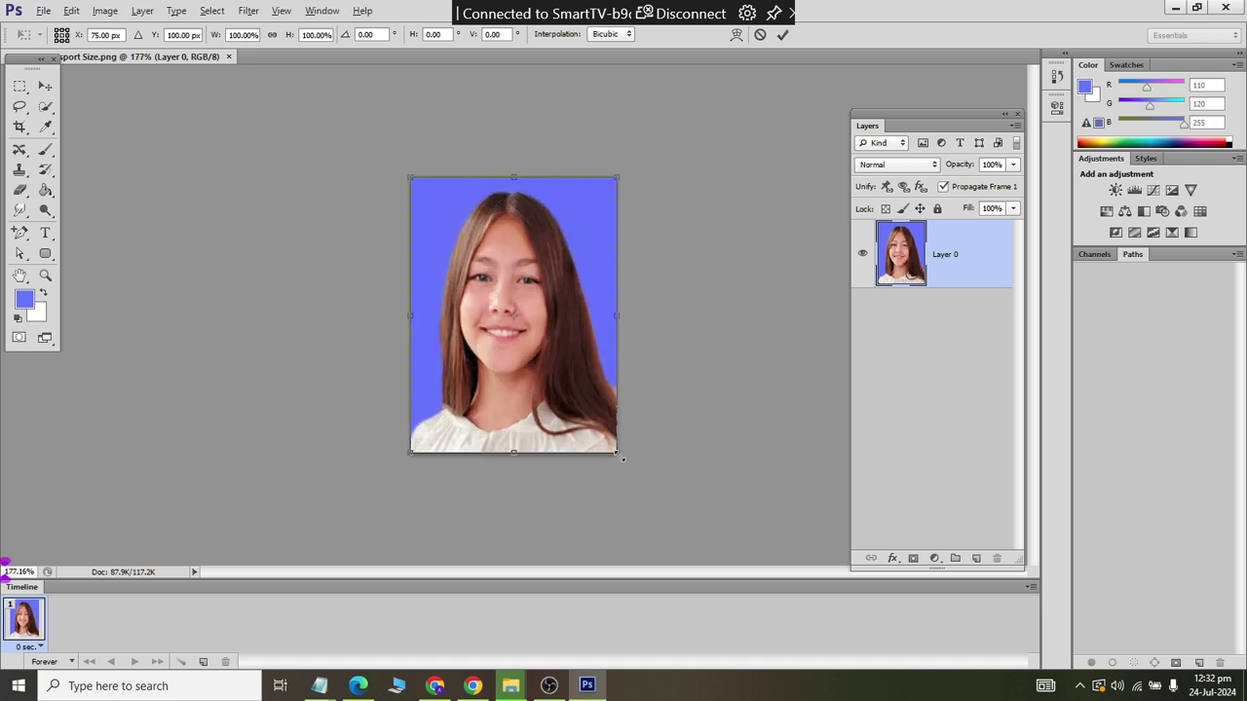
left_click_drag(618, 454, 614, 450)
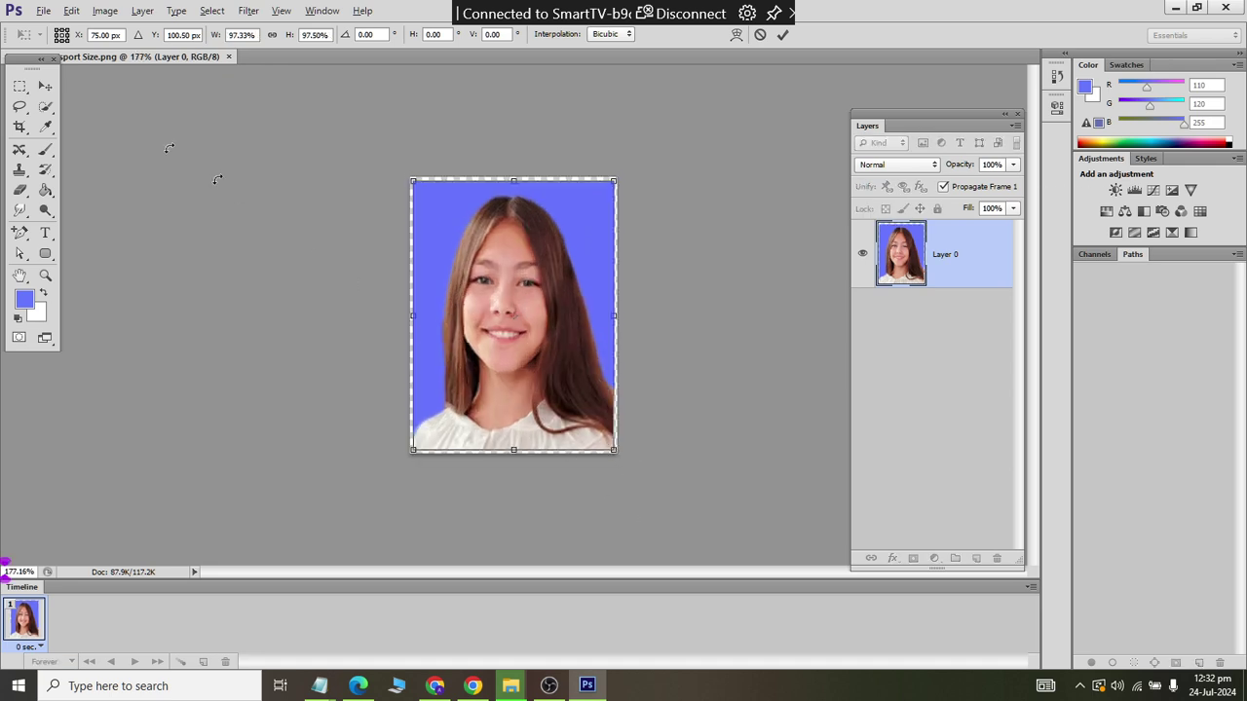
left_click(45, 86)
left_click(589, 261)
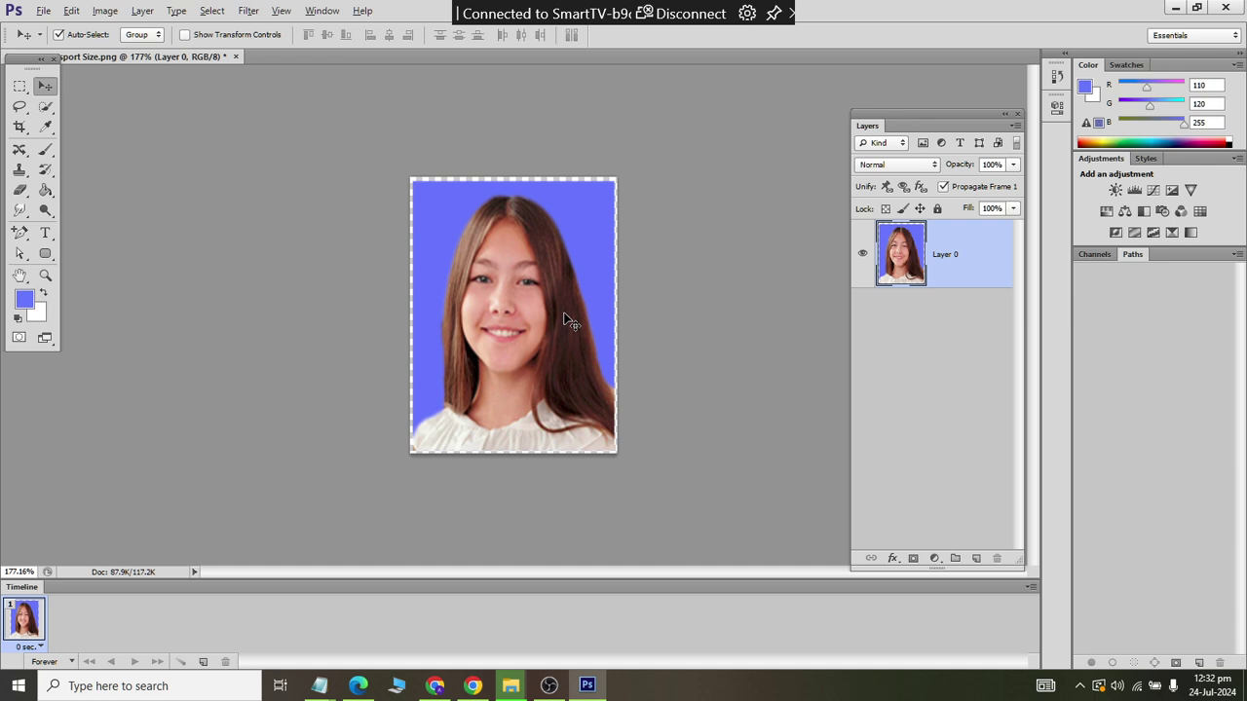
left_click(70, 11)
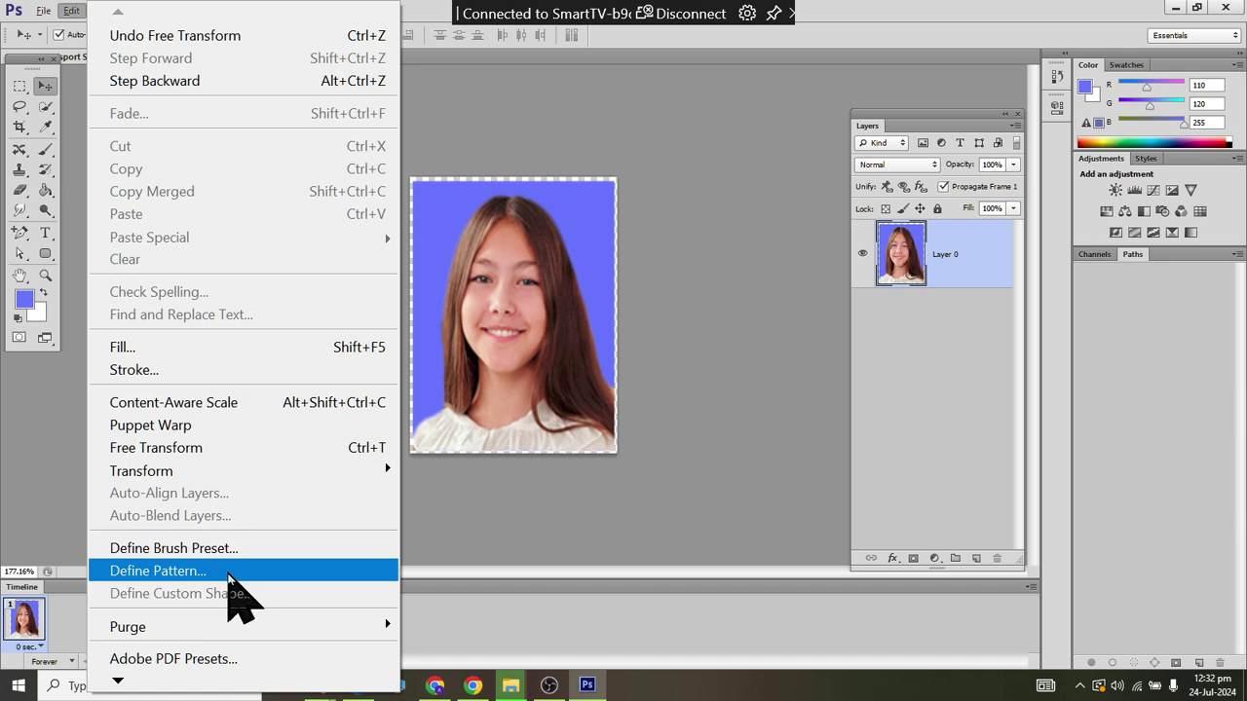
Step: Define the photo as a pattern named 'New Girl Passport Size.png'
left_click(228, 575)
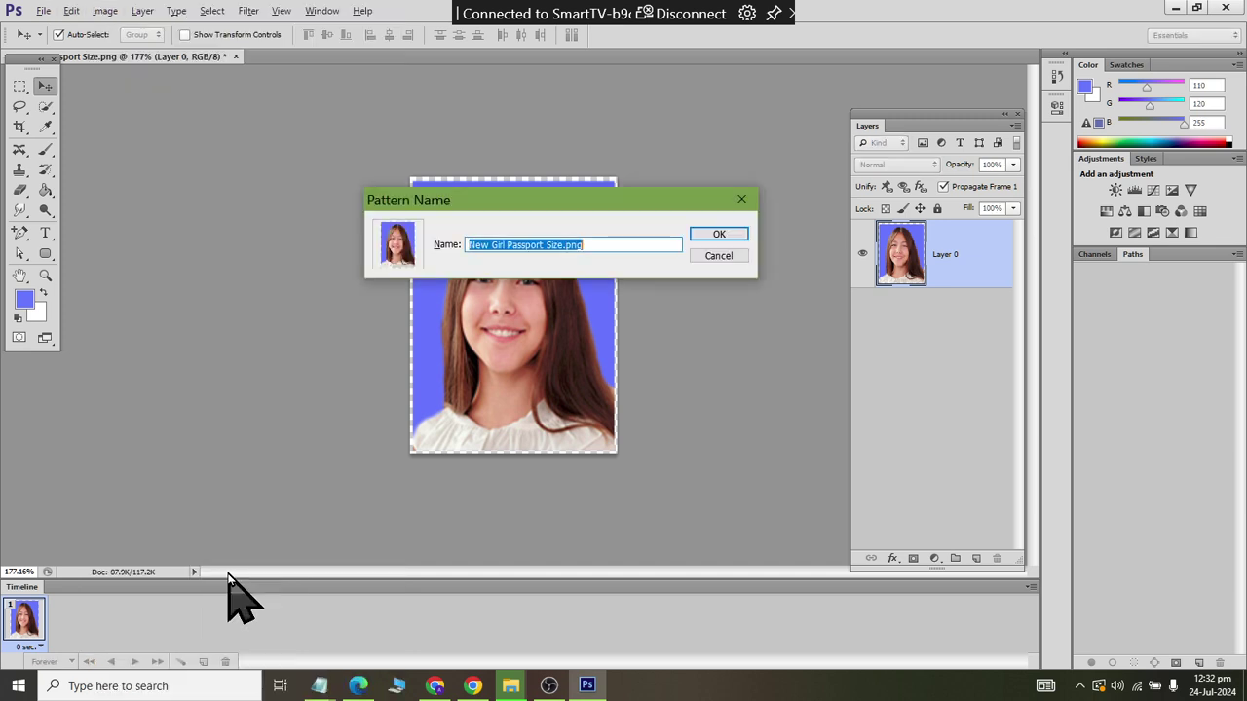
left_click(616, 245)
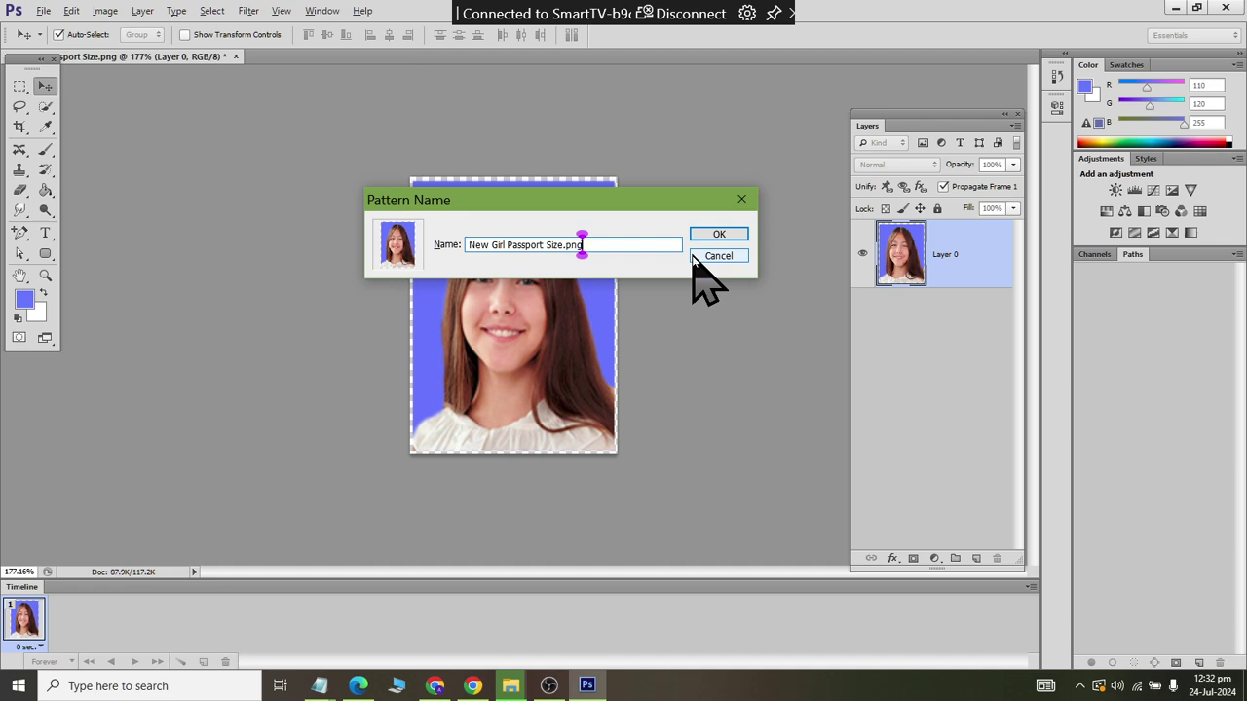
left_click(740, 234)
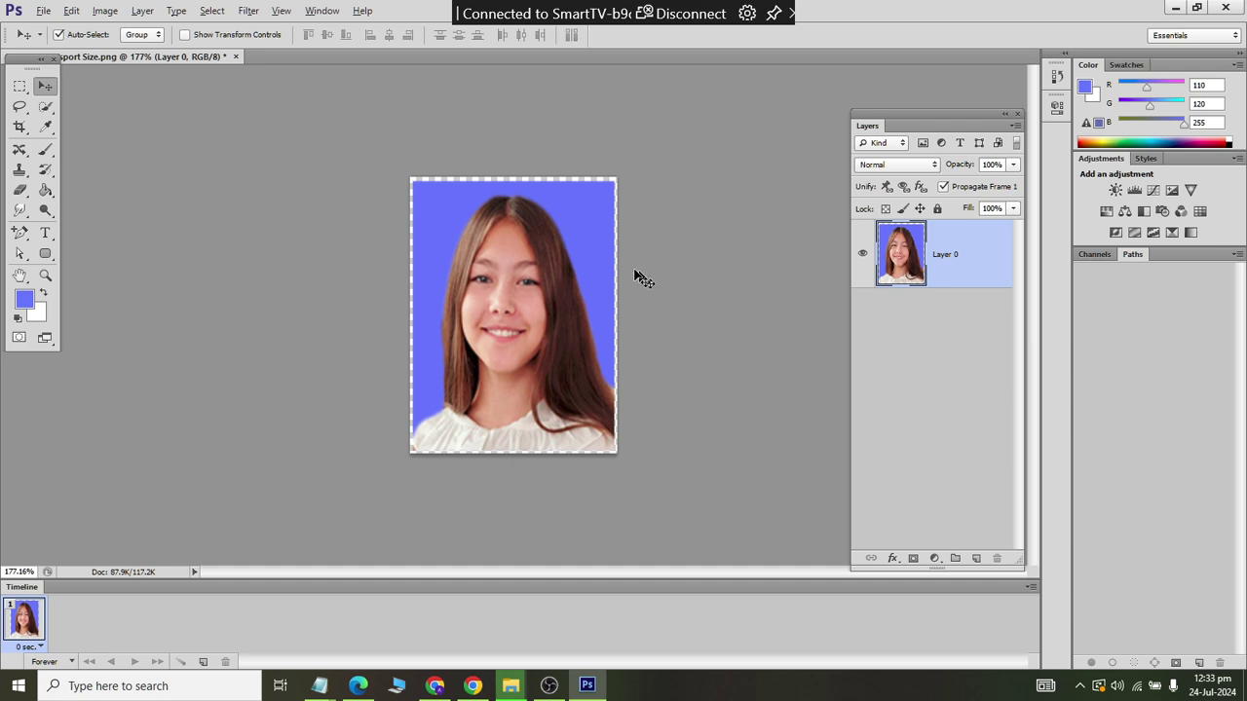
left_click(45, 13)
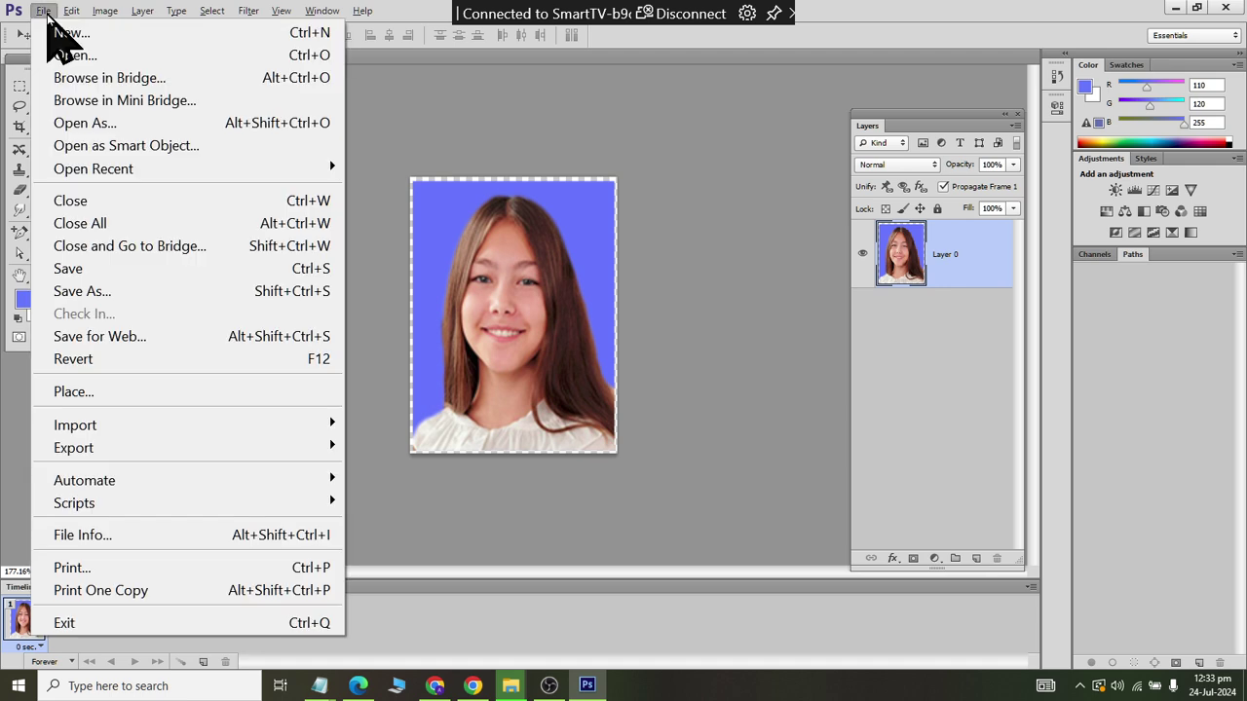
Step: Create a white Photo-preset Landscape 4 x 6 document at 100 pixels/inch
left_click(61, 33)
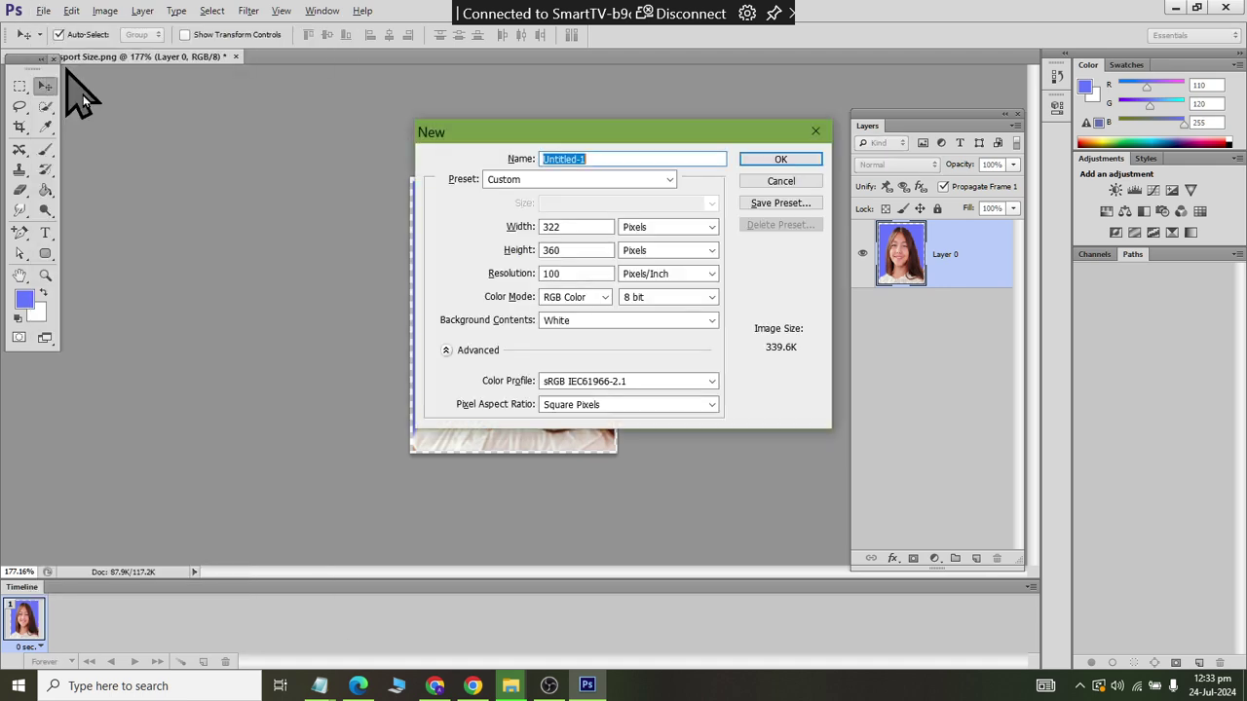
left_click(534, 181)
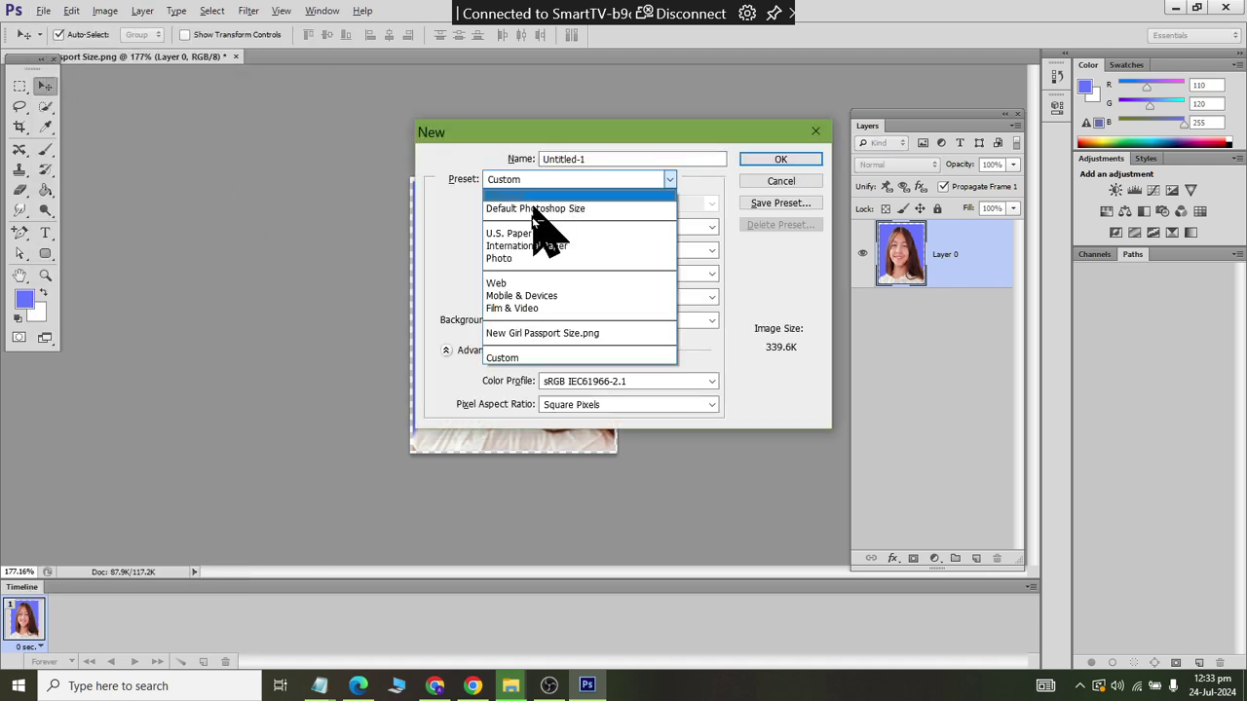
left_click(529, 259)
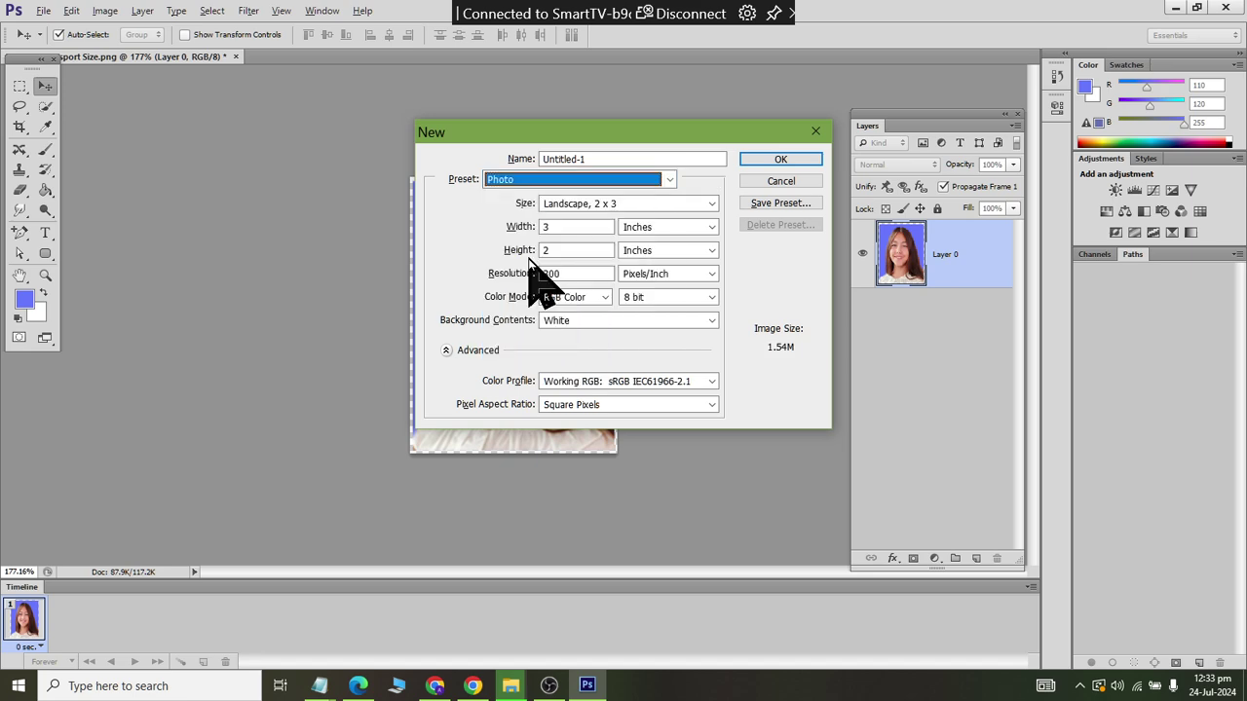
left_click(580, 204)
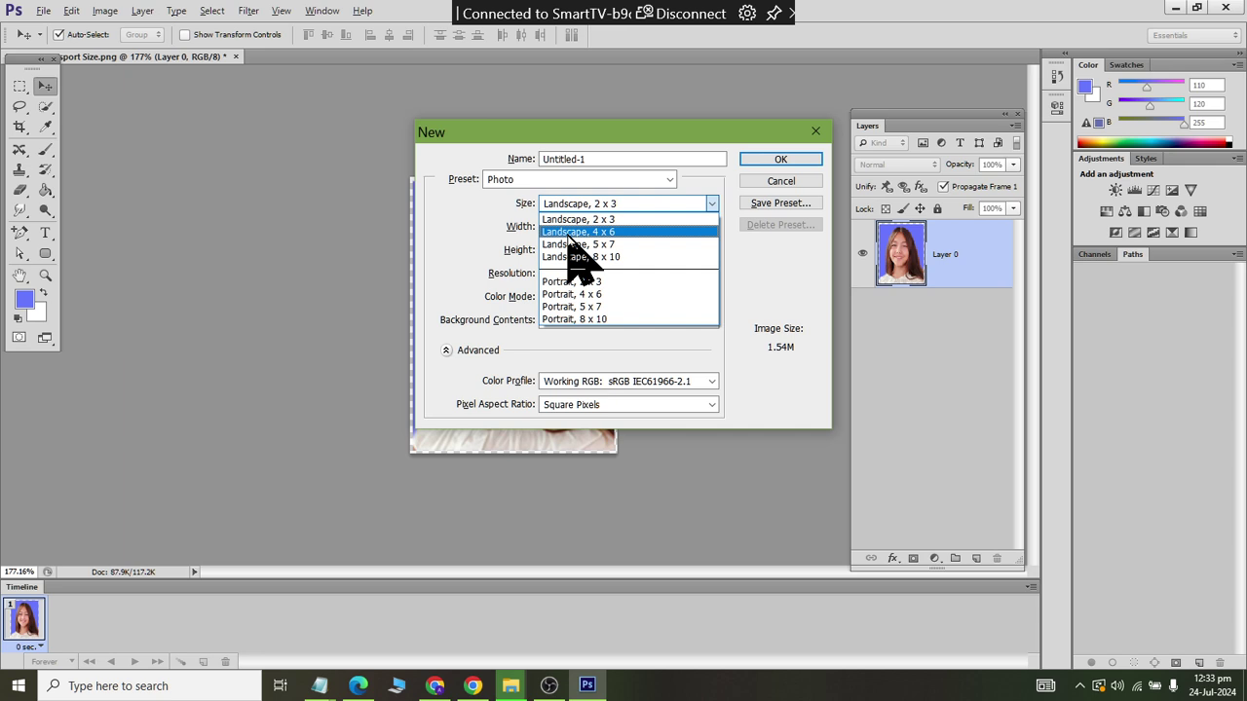
left_click(627, 233)
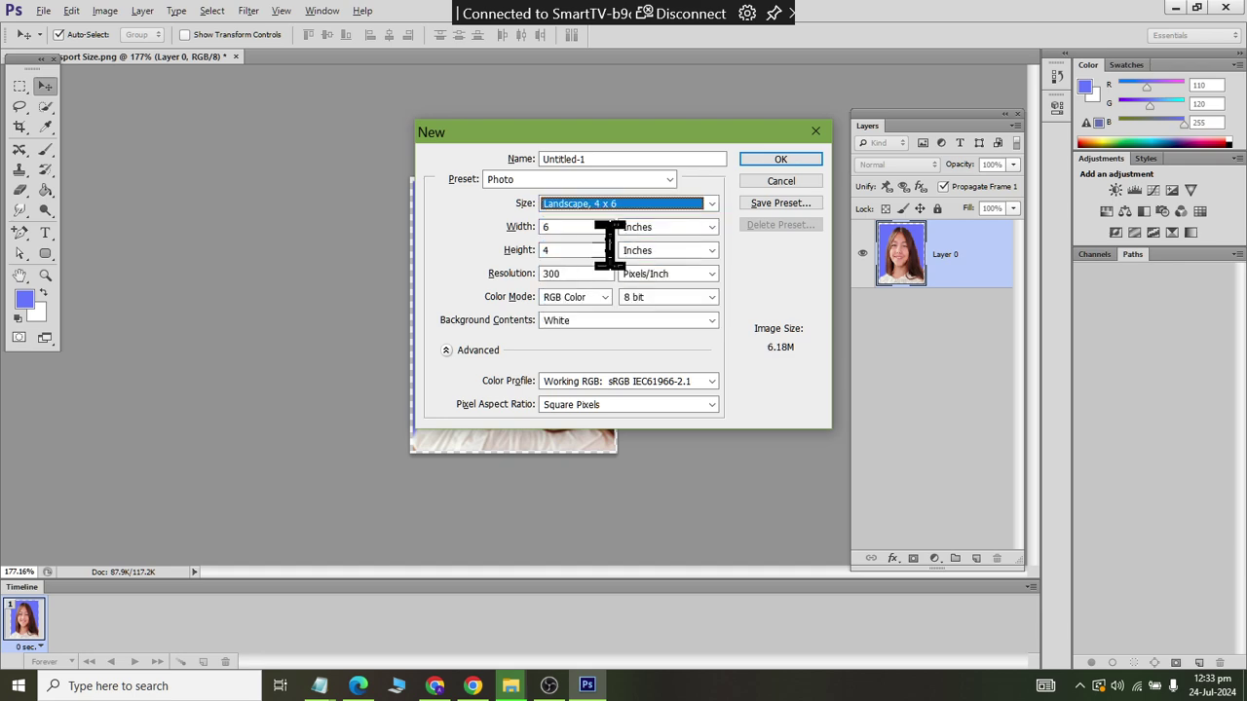
double_click(580, 273)
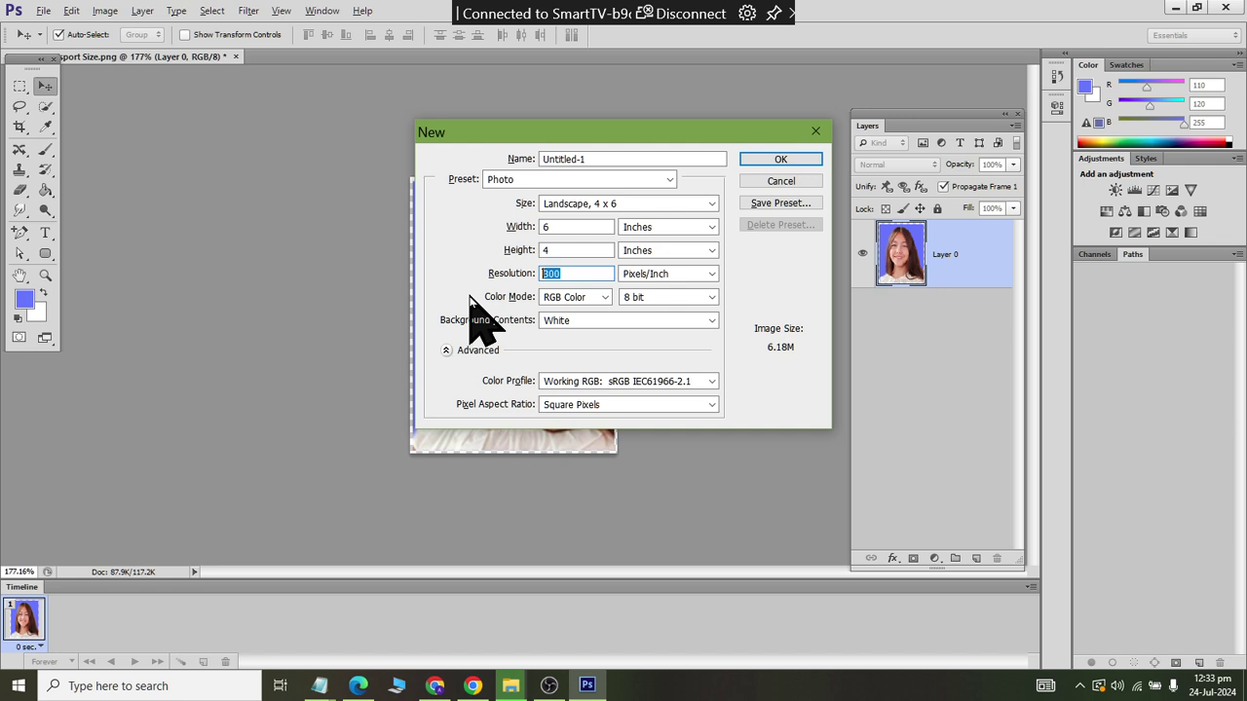
type("100")
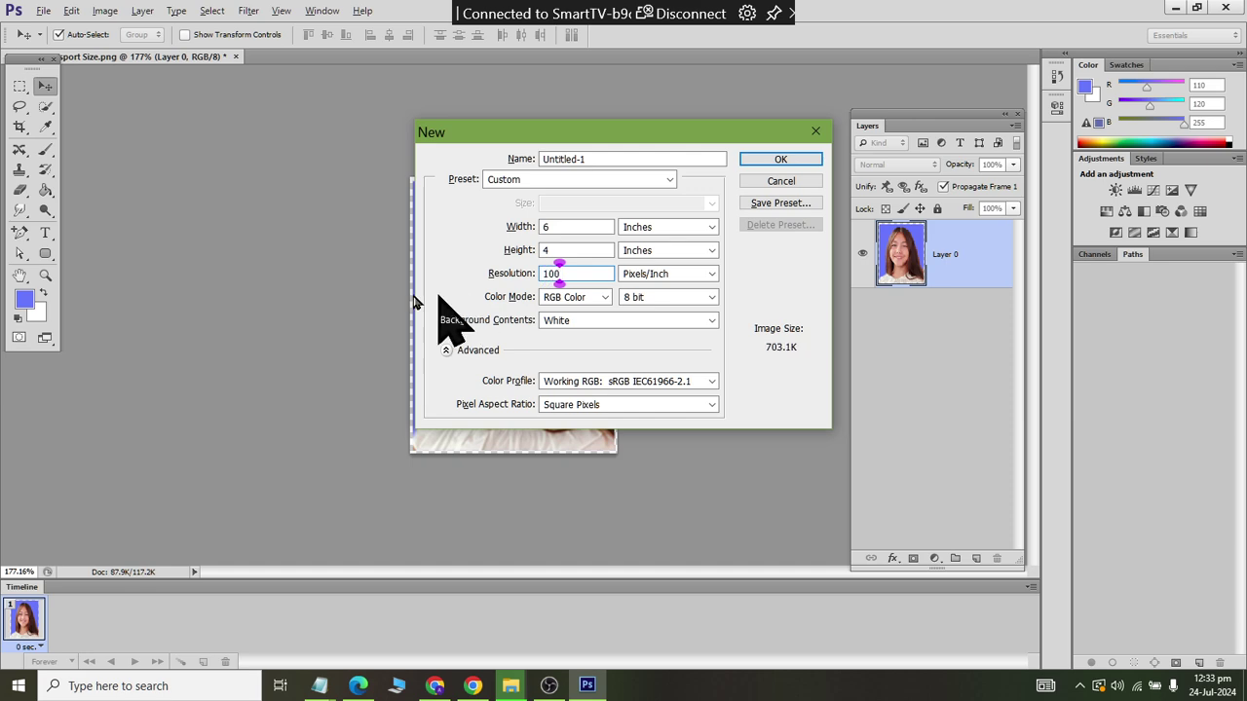
left_click(604, 320)
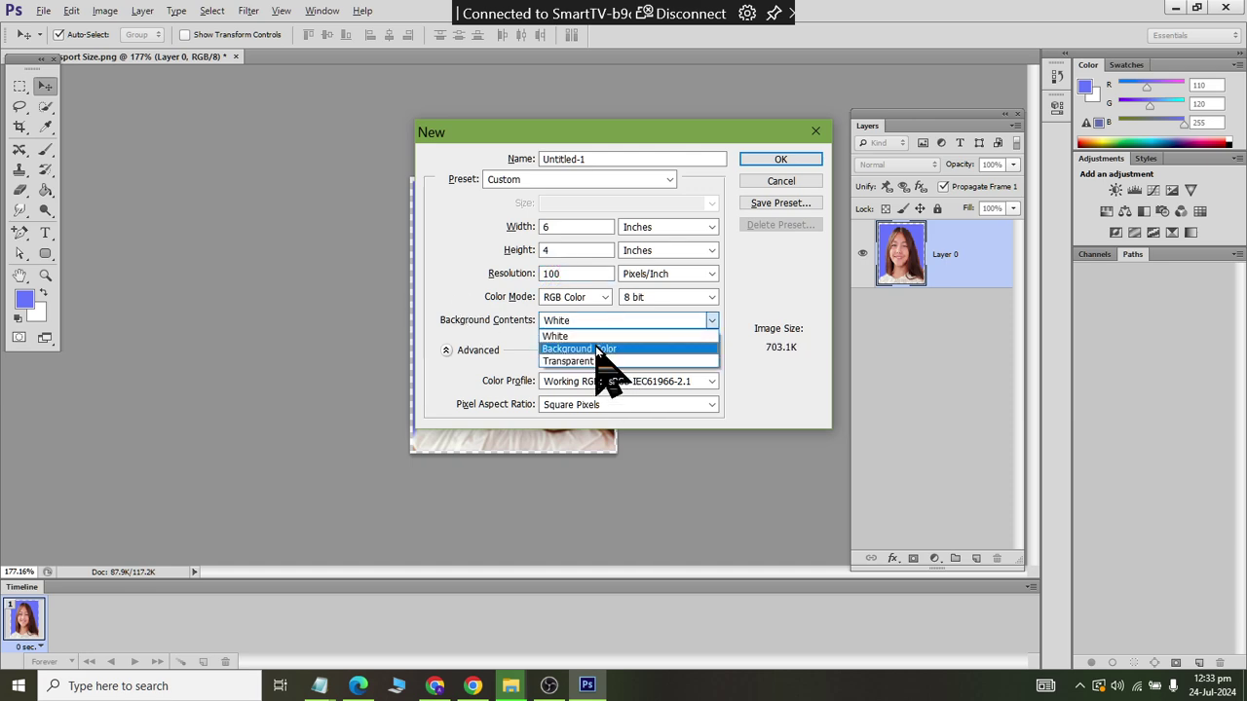
left_click(616, 336)
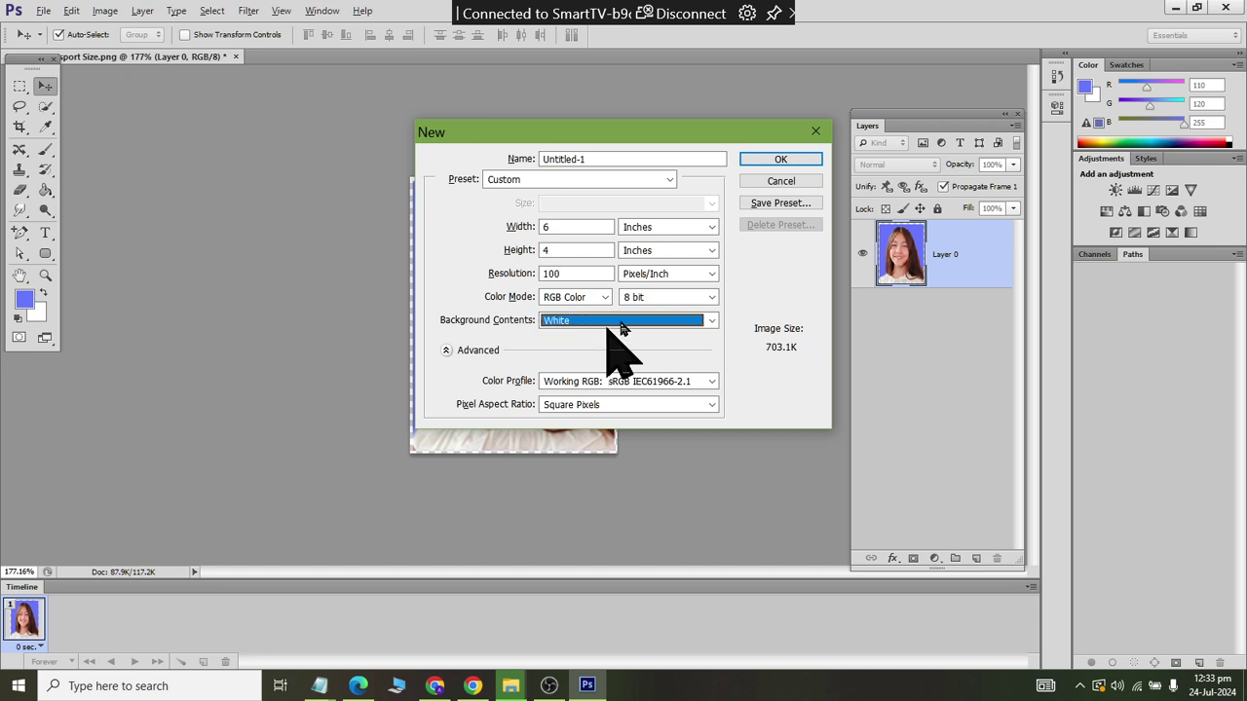
left_click(782, 160)
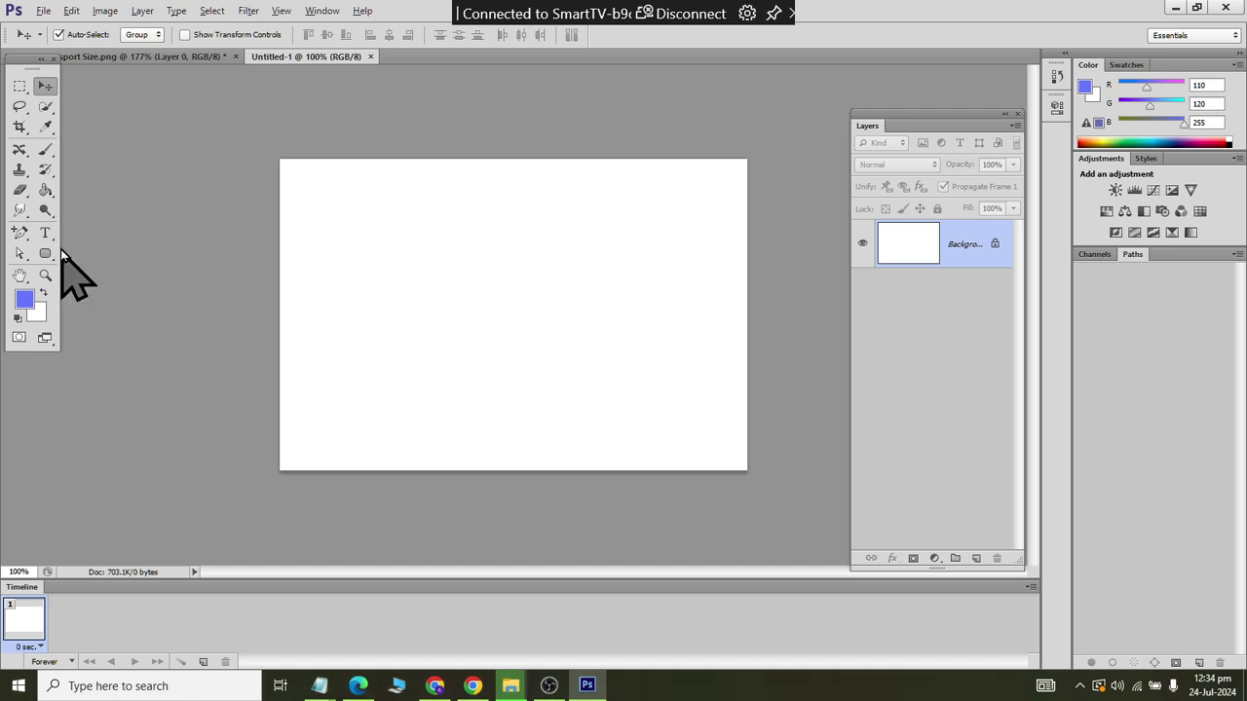
Step: Paint-bucket the canvas with the passport photo pattern, giving two rows of four
left_click(46, 192)
left_click(48, 198)
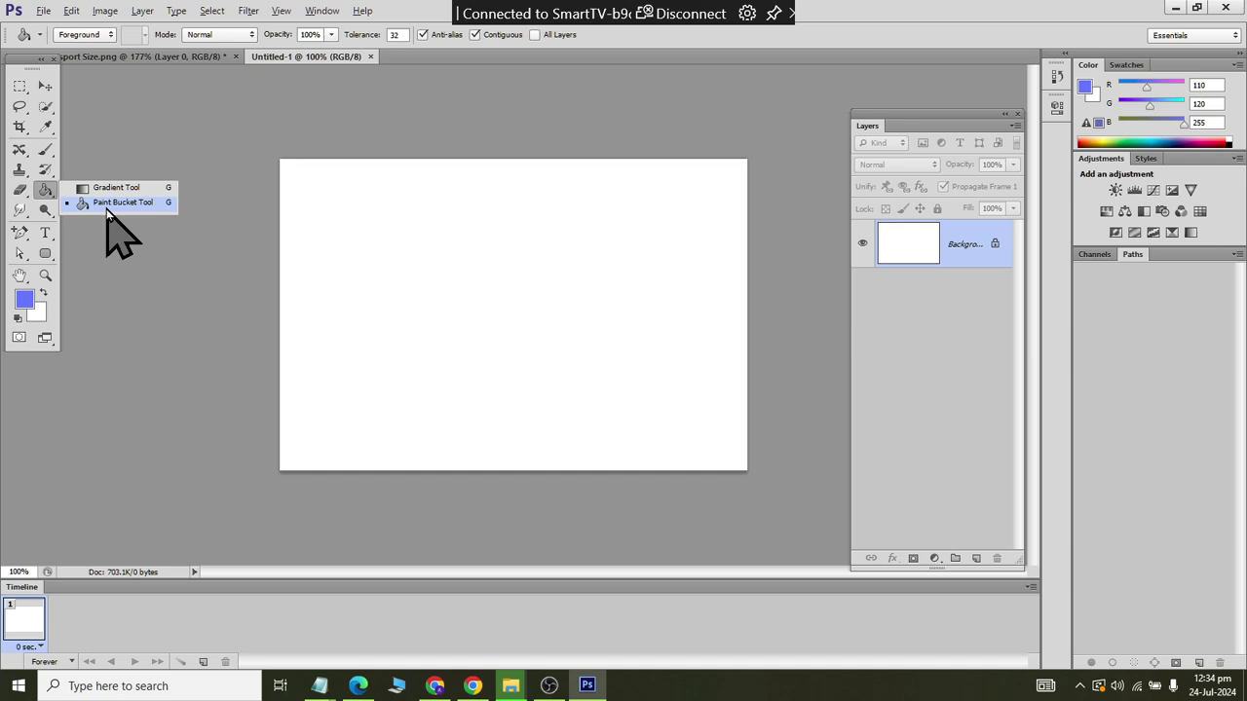
left_click(107, 209)
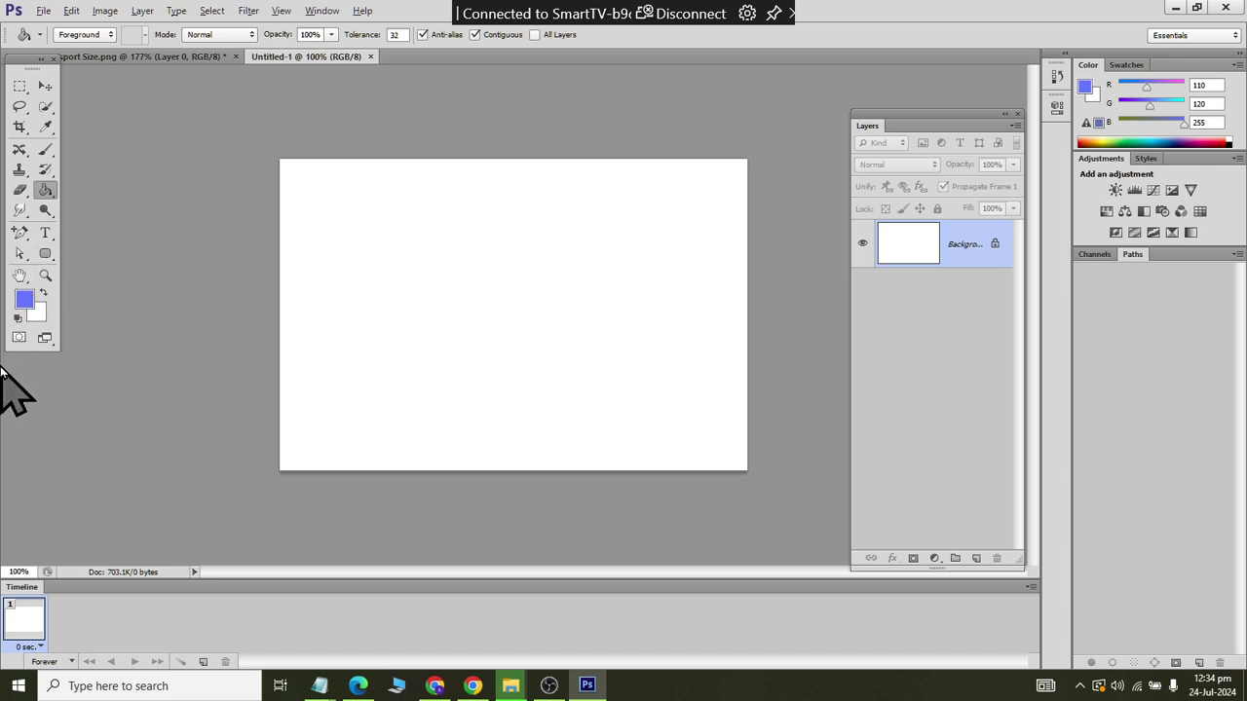
left_click(71, 42)
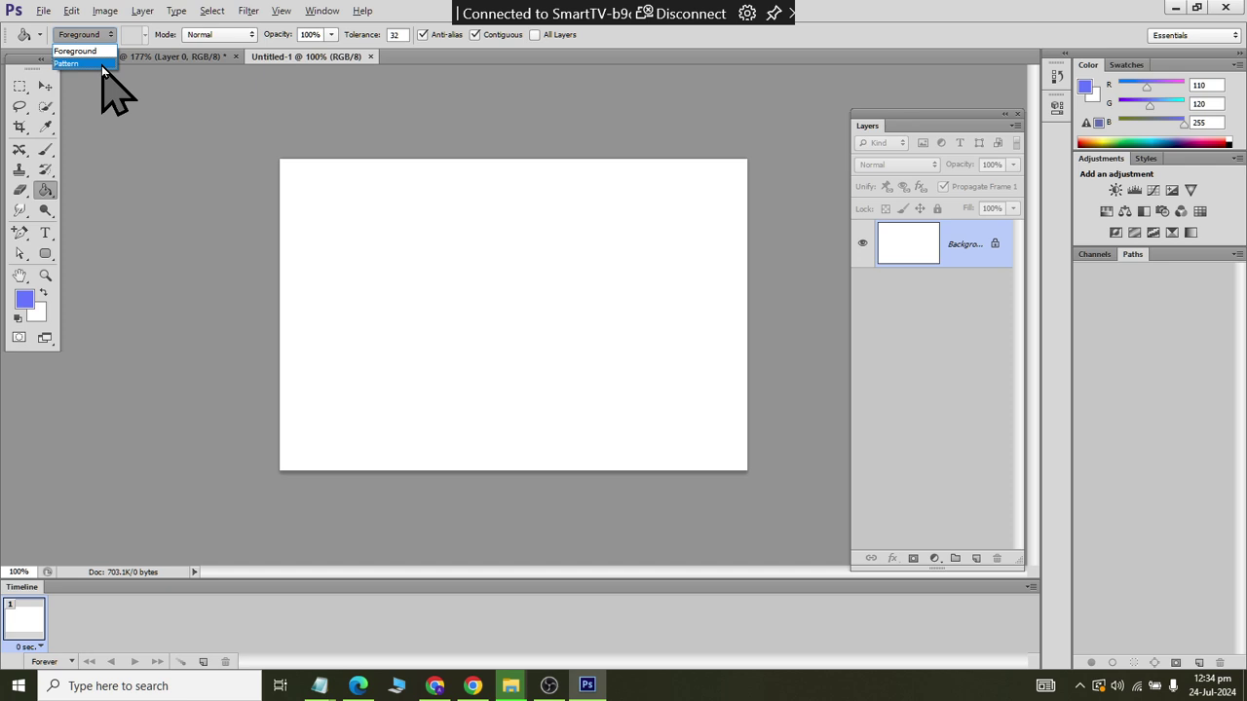
left_click(102, 64)
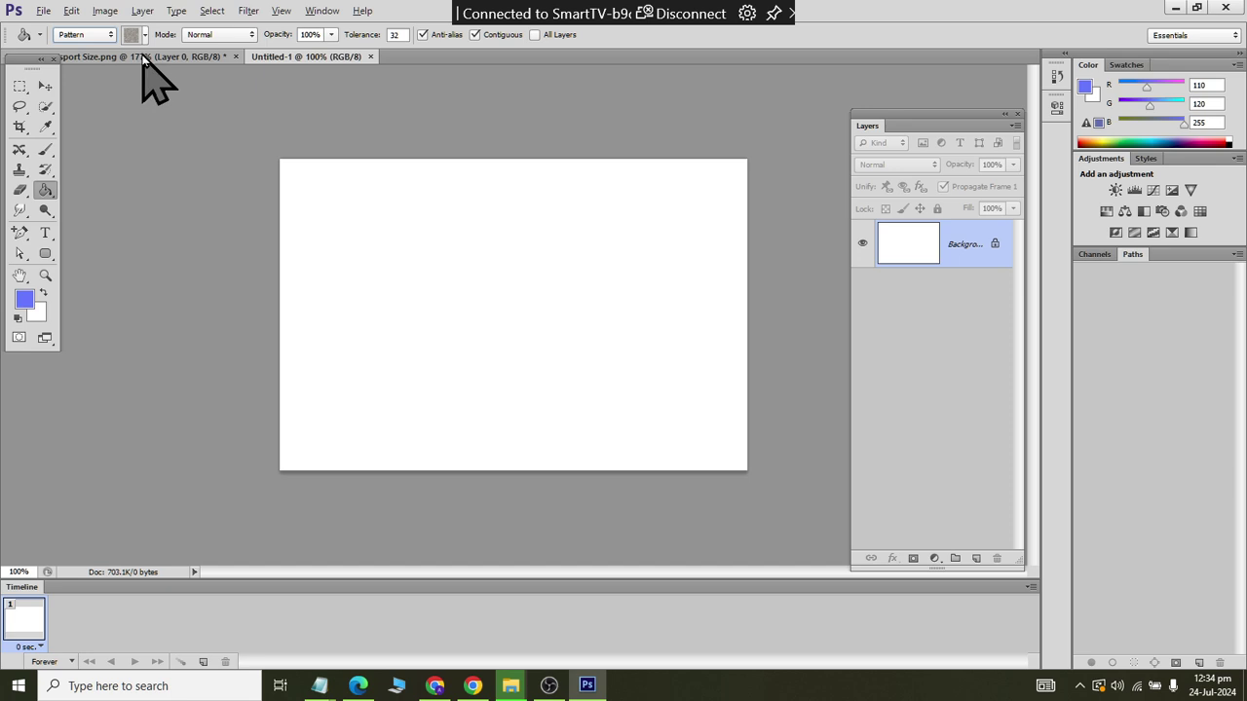
left_click(144, 36)
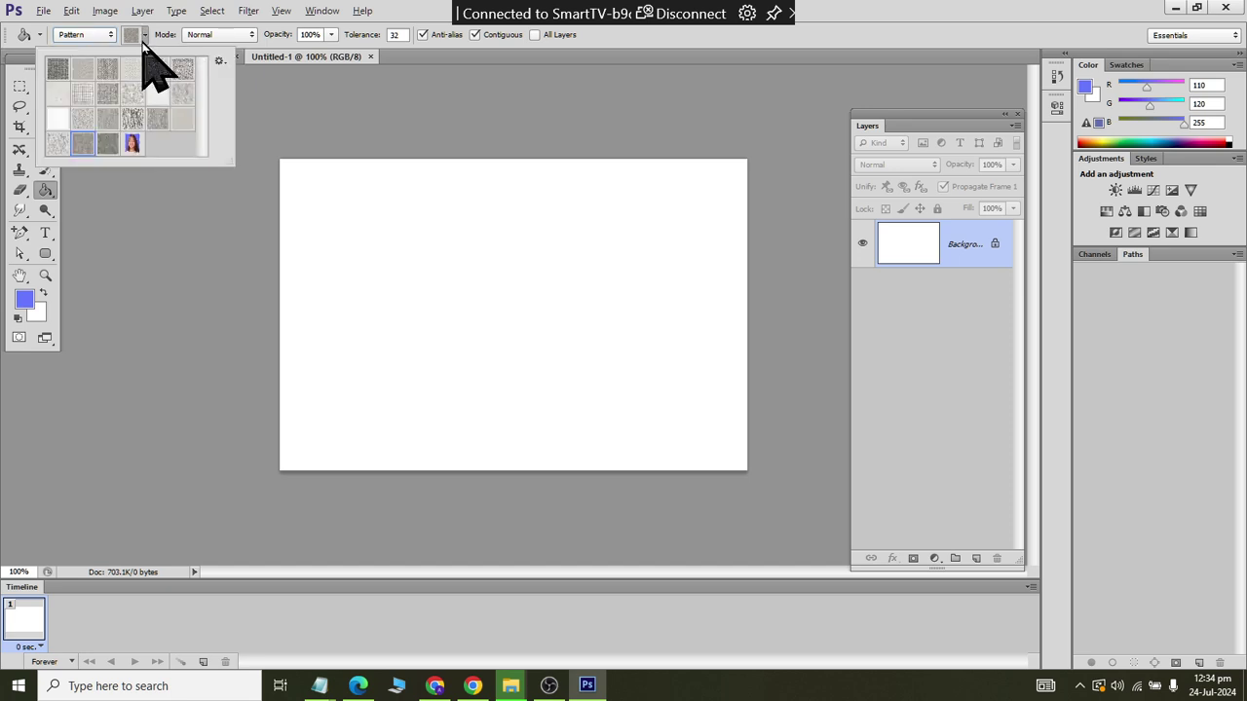
left_click(134, 145)
left_click(455, 317)
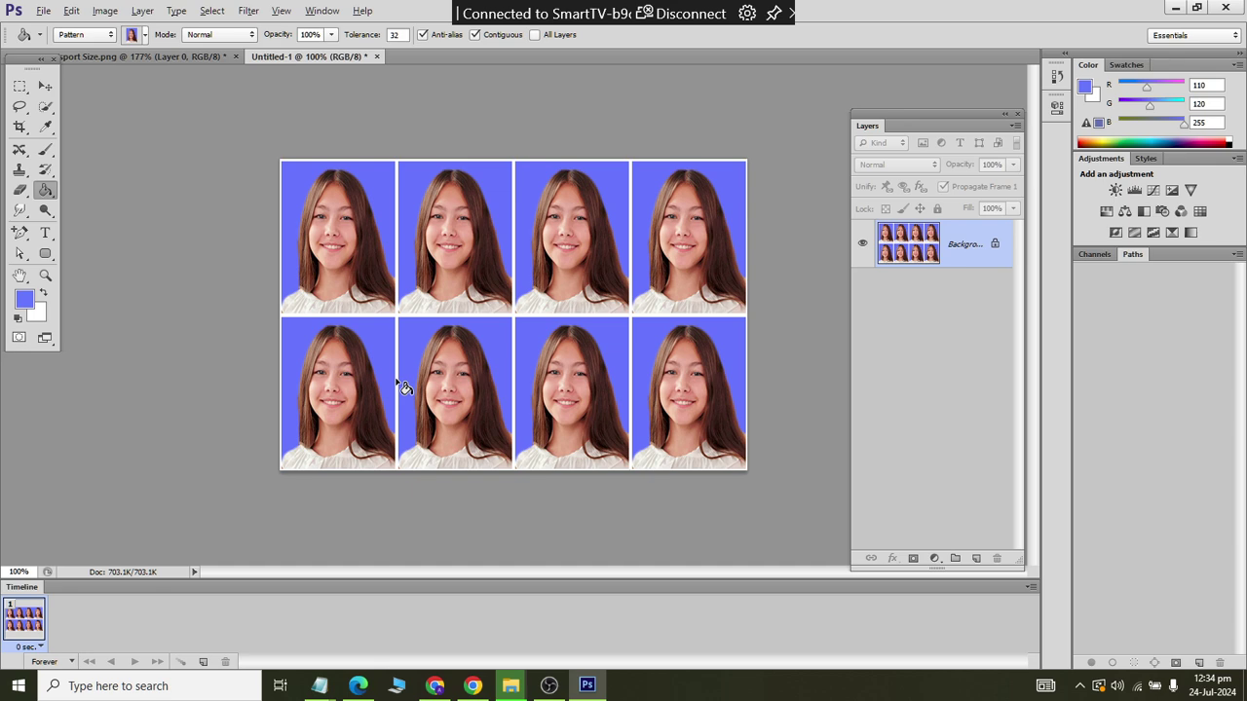
left_click(46, 11)
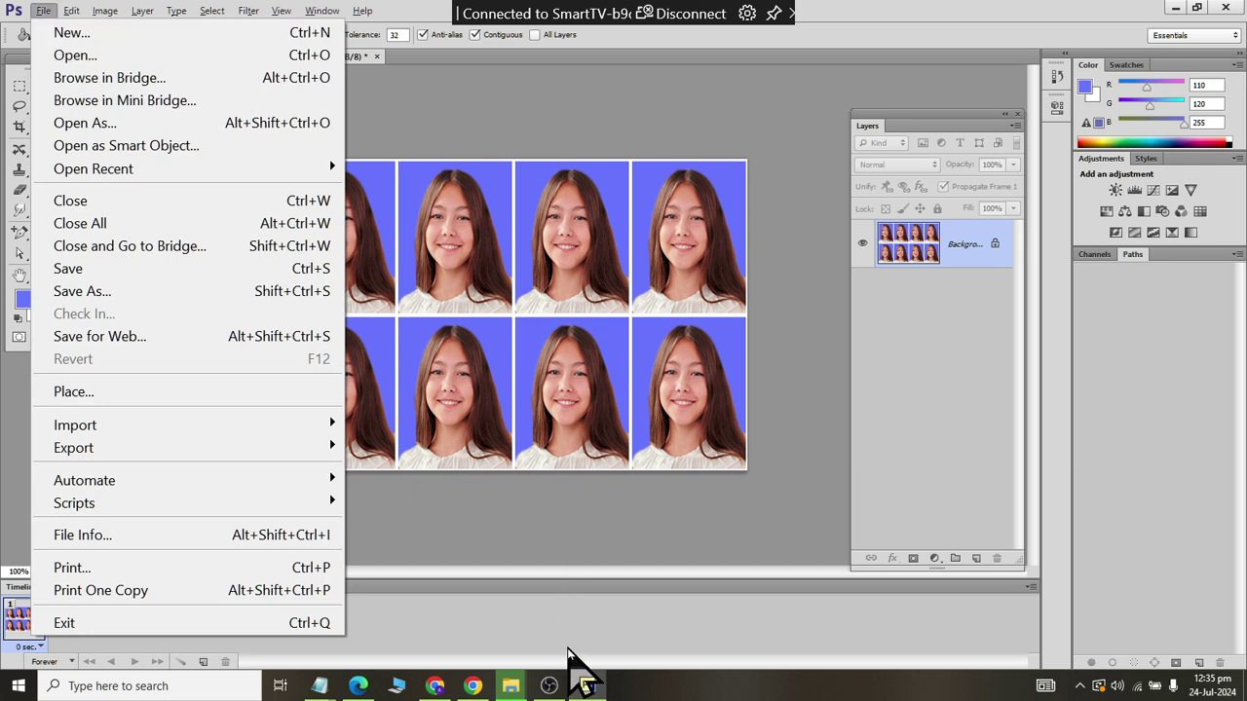
Step: Add an '8 x 10' line at the end of the size notes
key("alt+Tab")
left_click(524, 398)
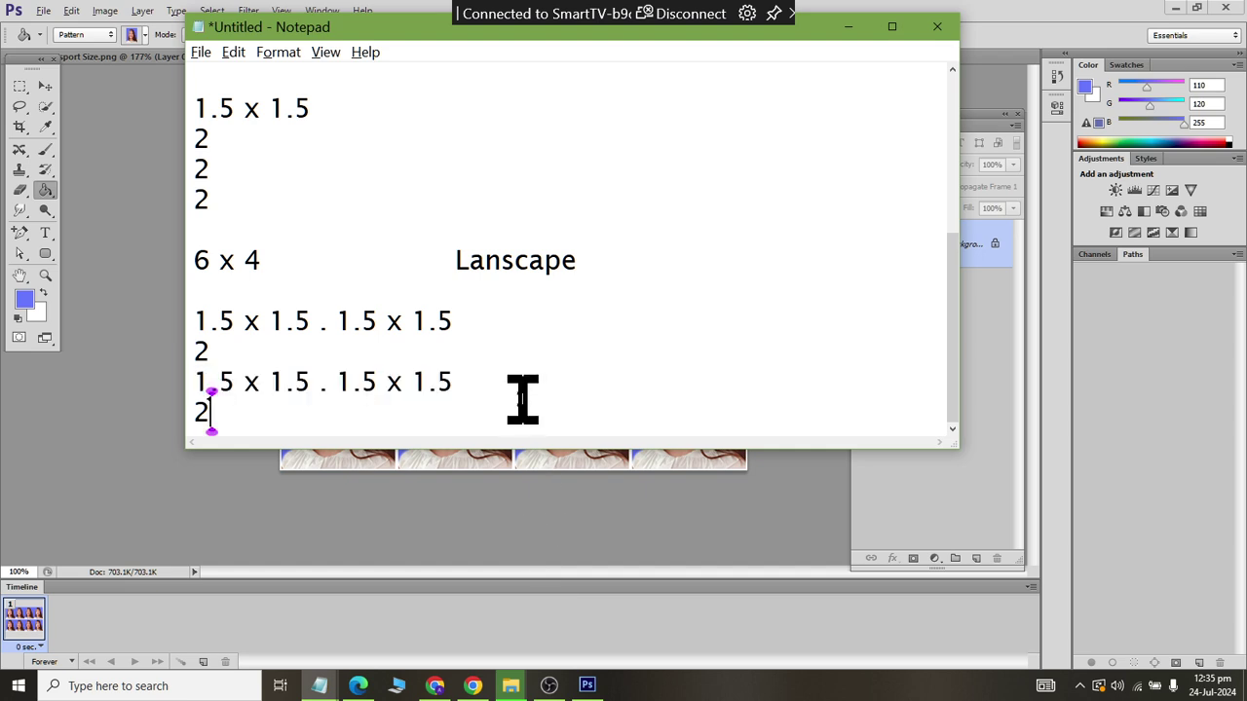
key("Return")
type("8")
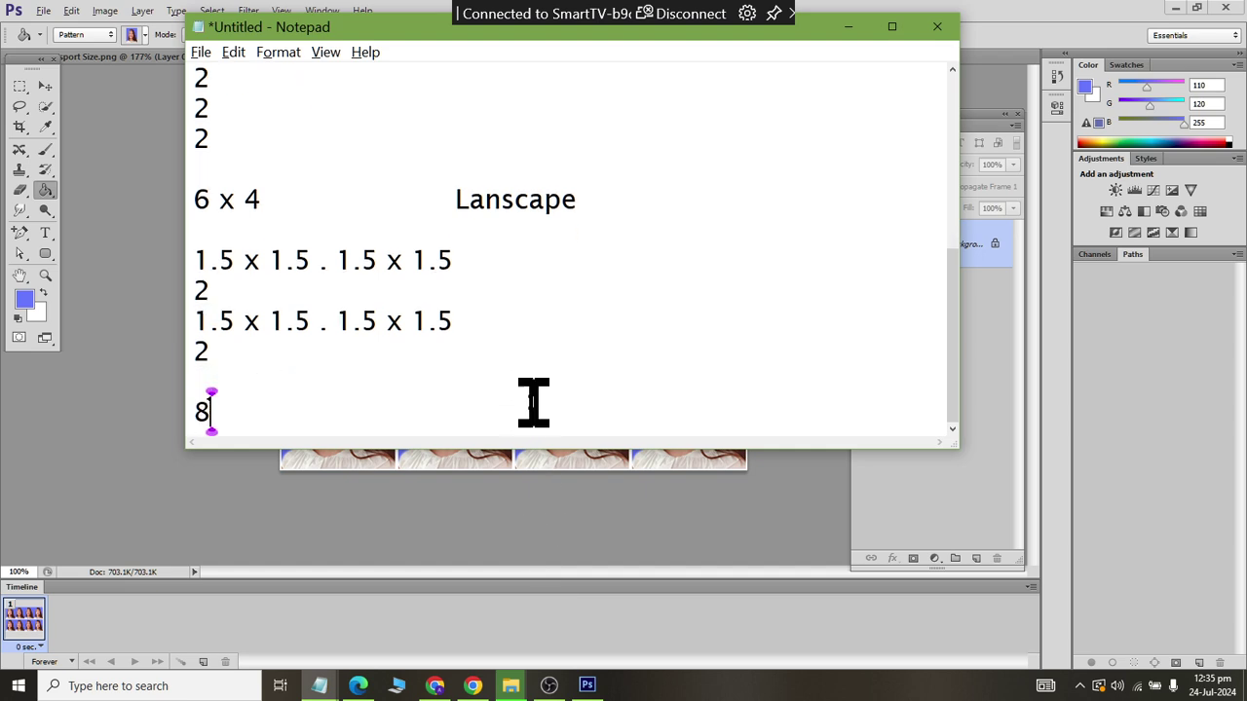
type(" خ")
key("alt+shift")
key("BackSpace")
type("x 10")
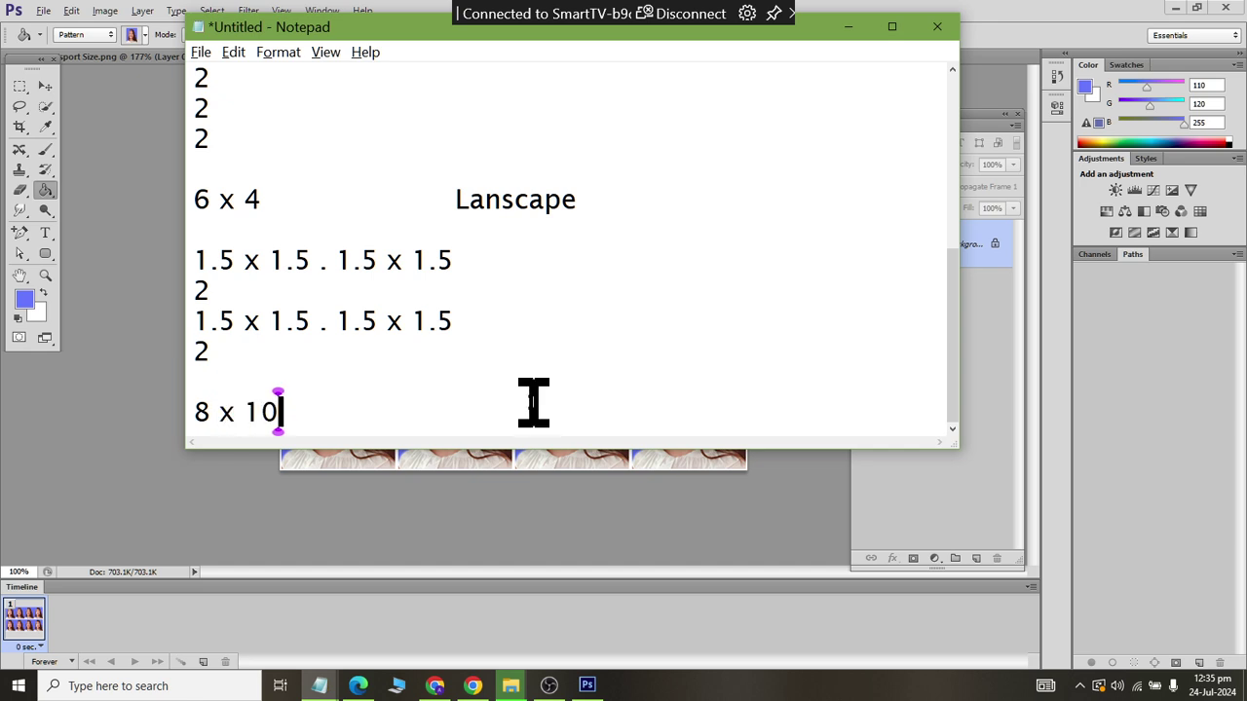
key("Return")
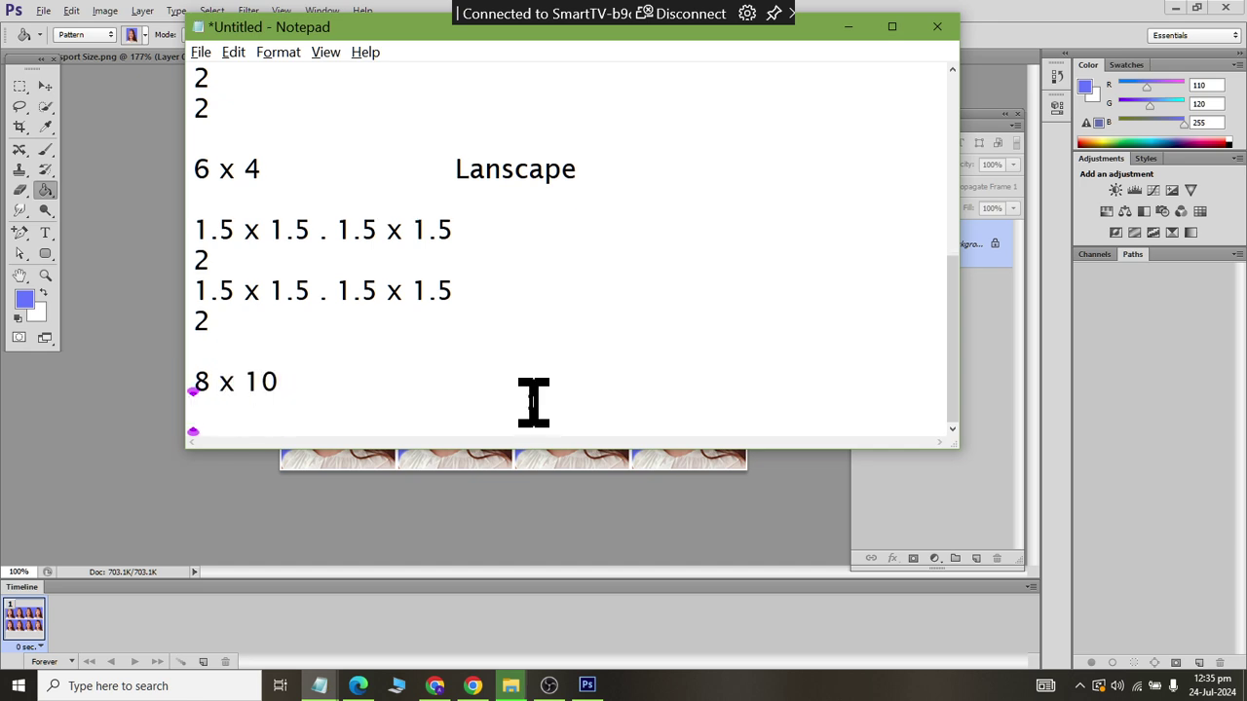
Step: Under 8 x 10, add a row of four photo sizes: 1.5 x 1.5 x 1.5 x 1.5
left_click(452, 290)
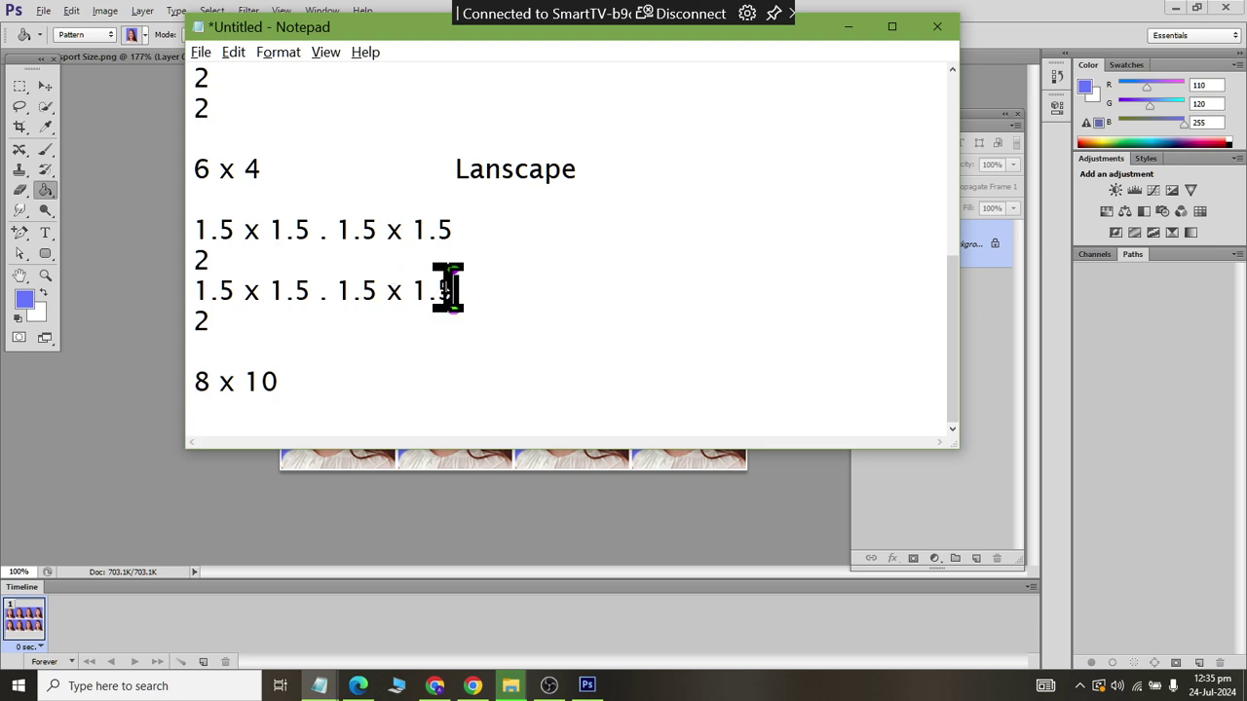
left_click(195, 290, "shift")
left_click(487, 297)
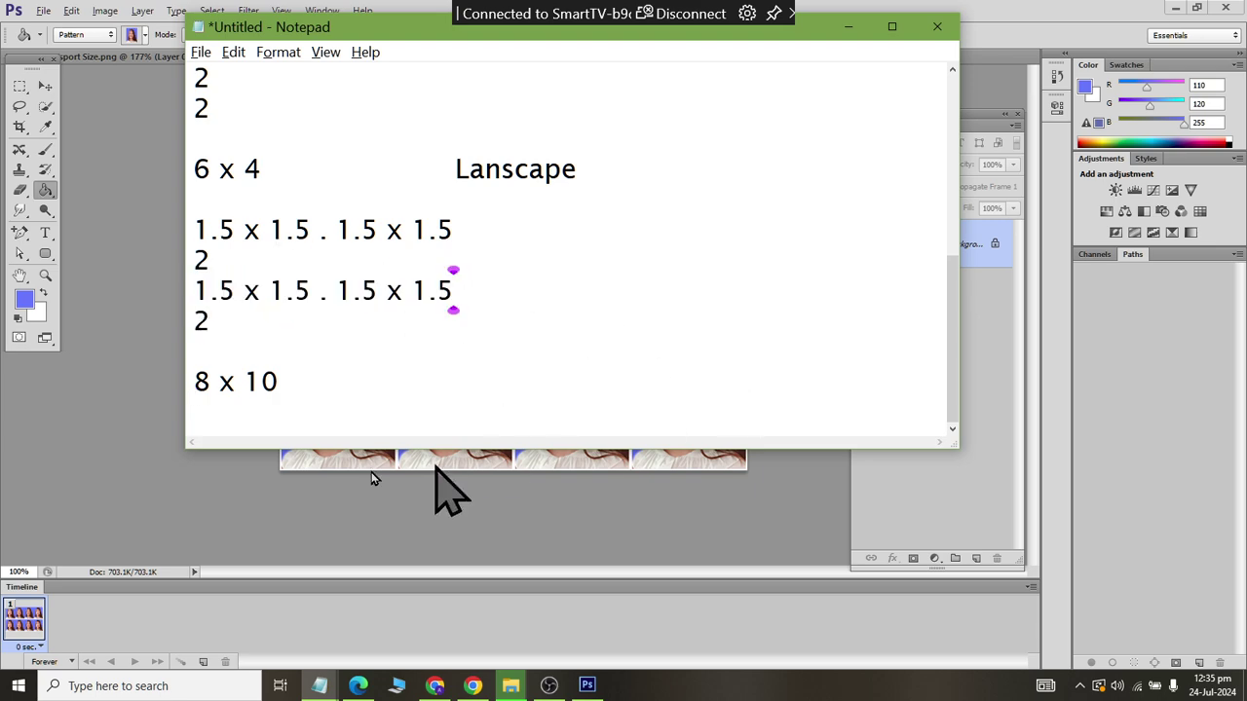
left_click_drag(528, 283, 189, 282)
key("ctrl+c")
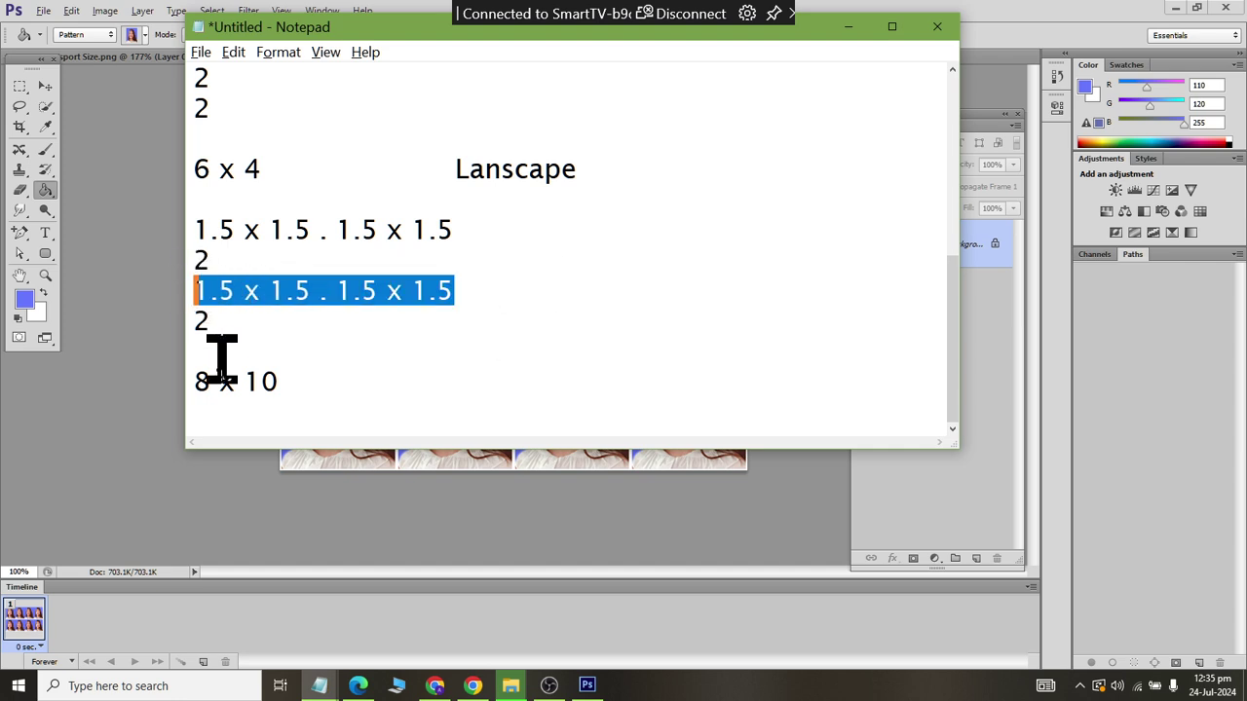
left_click(243, 412)
key("ctrl+v")
type("x")
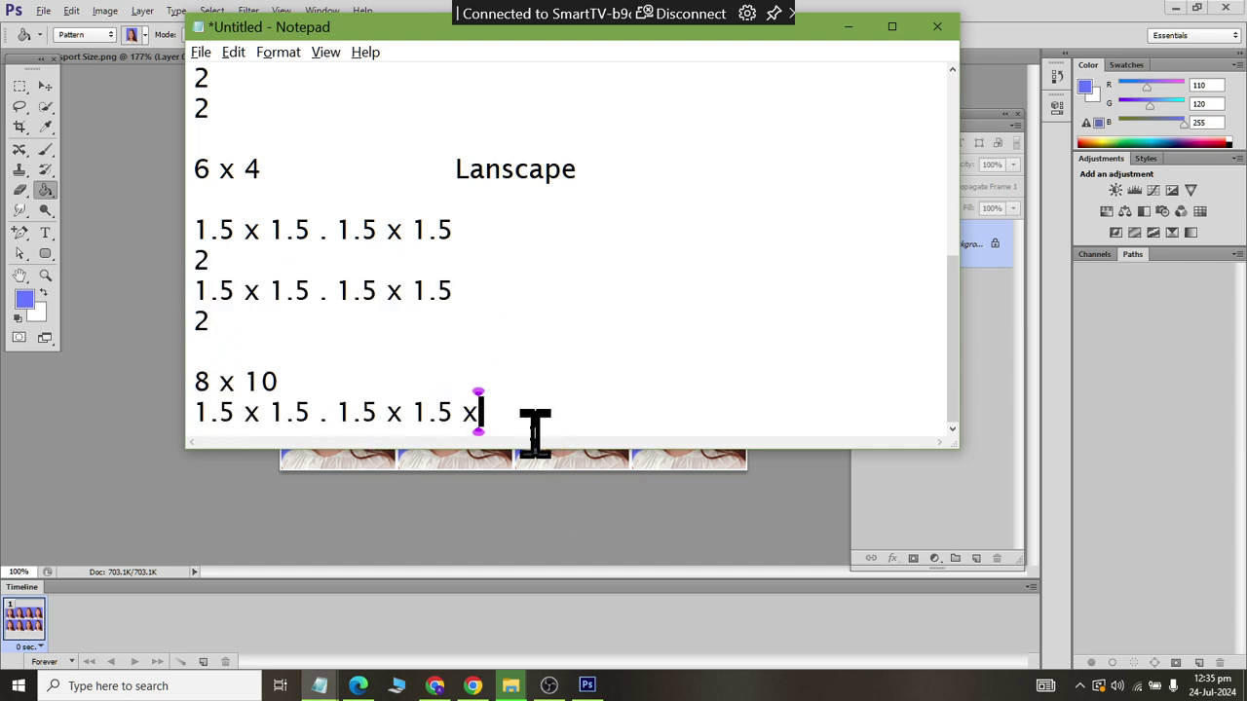
type(" 15")
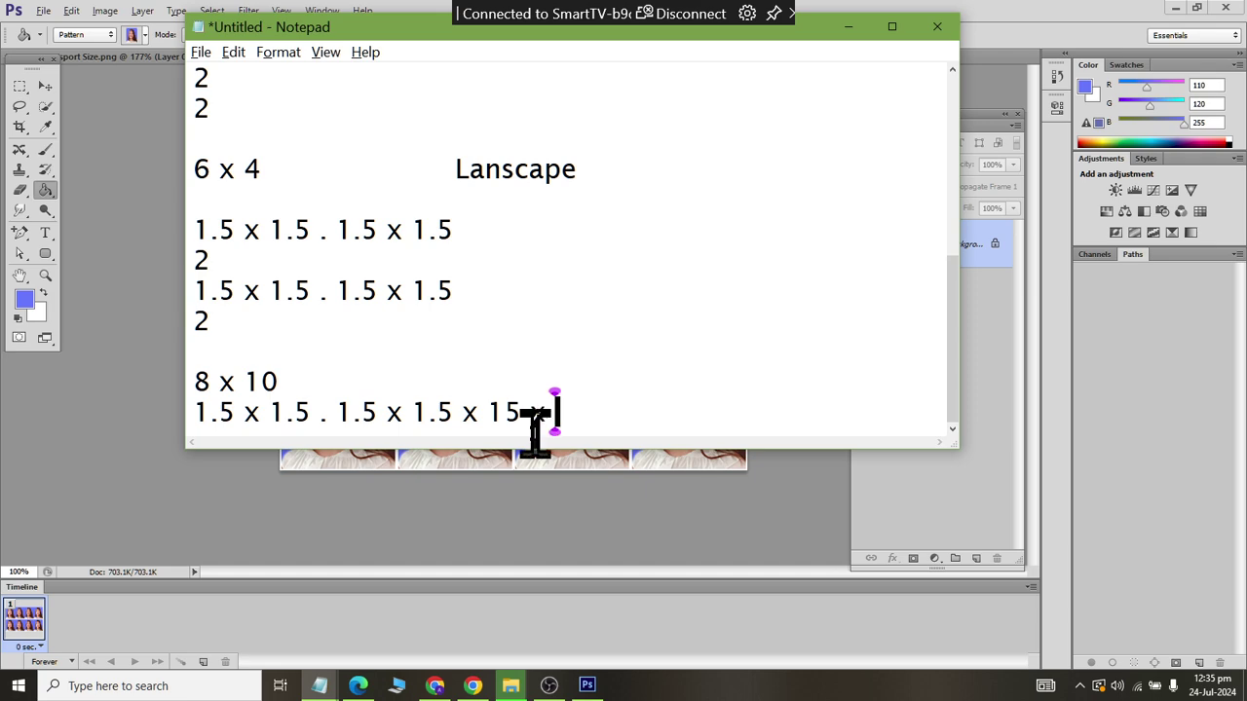
key("BackSpace")
type(".5")
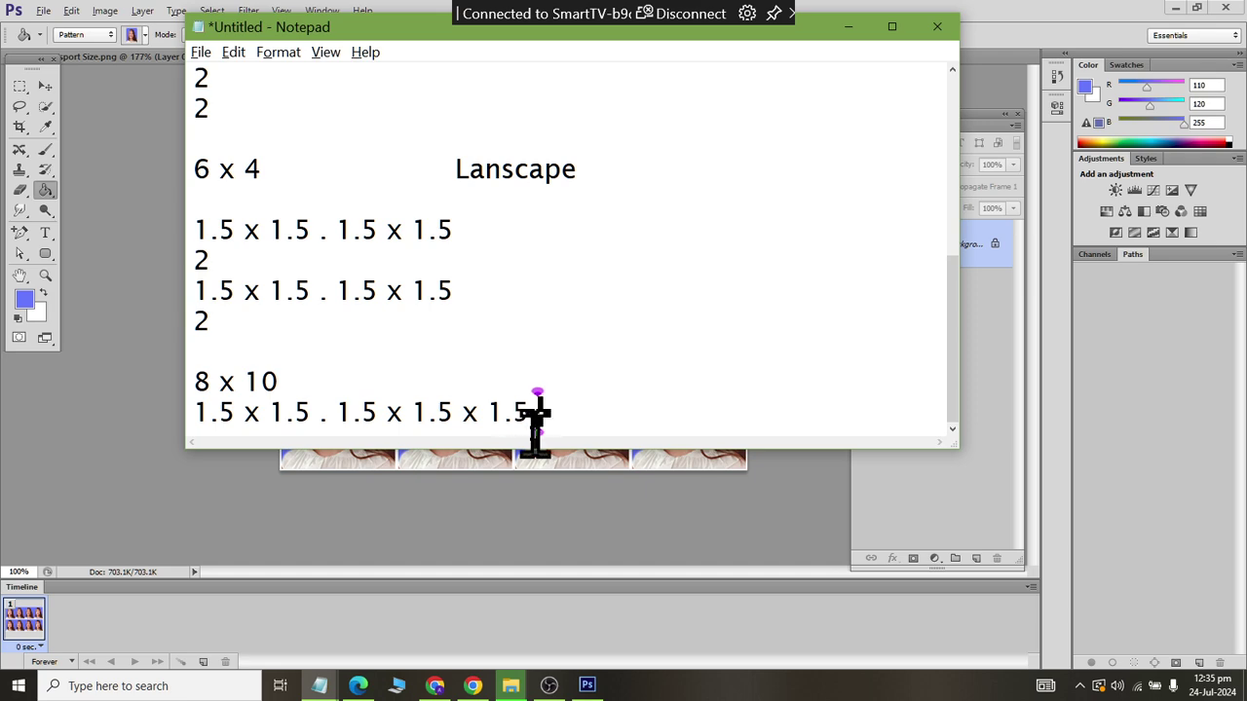
type(" x 1")
type(".5")
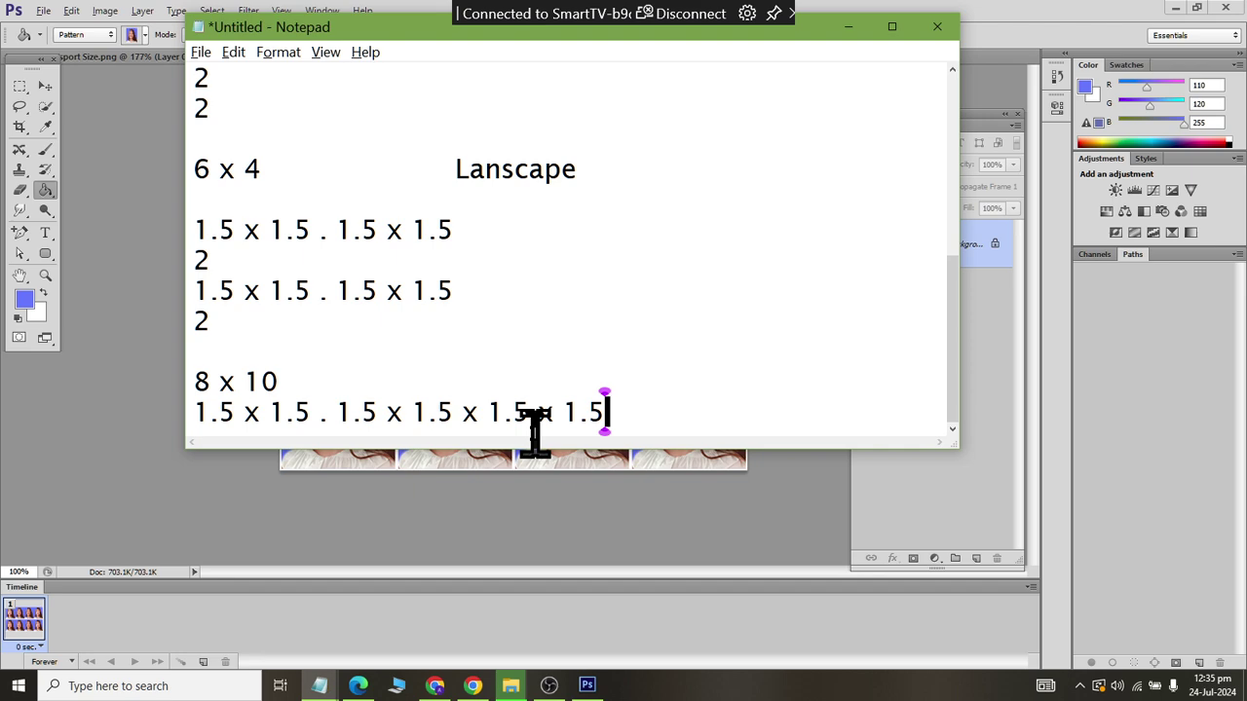
key("Return")
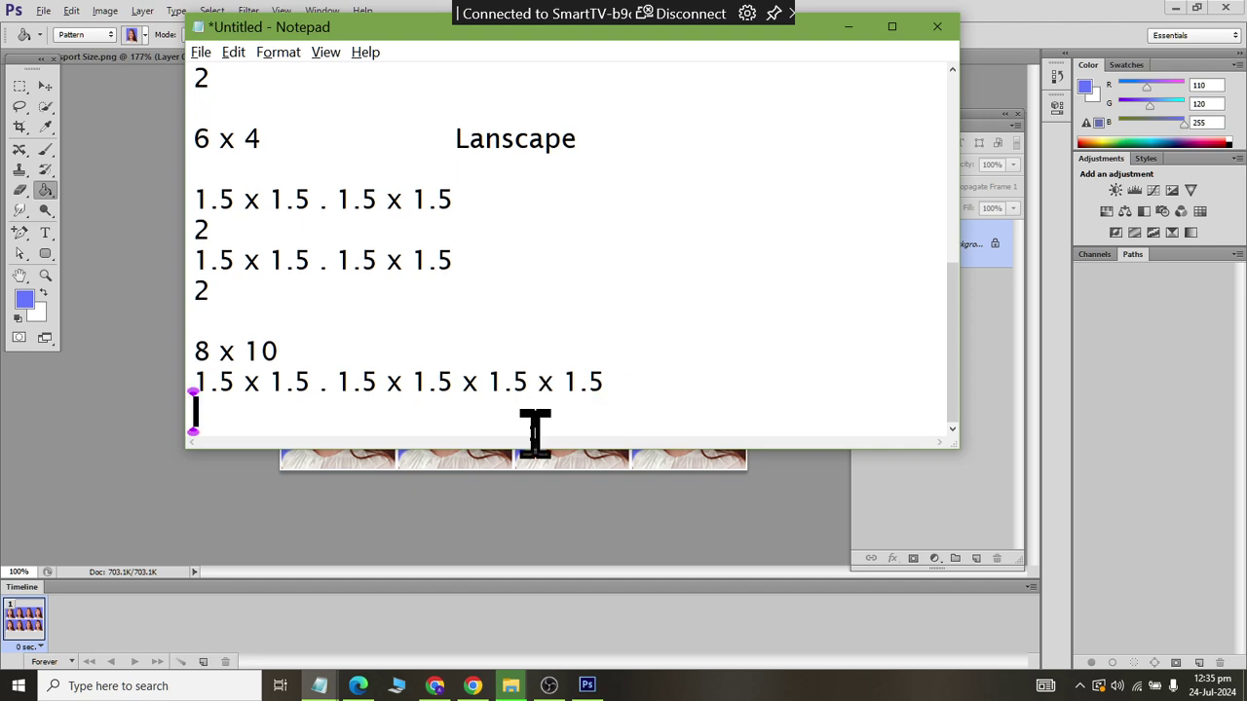
key("Return")
Step: Add a '10 x 8' entry whose row repeats the 8 x 10 row plus one more 'x 1.5'
type("10 x ")
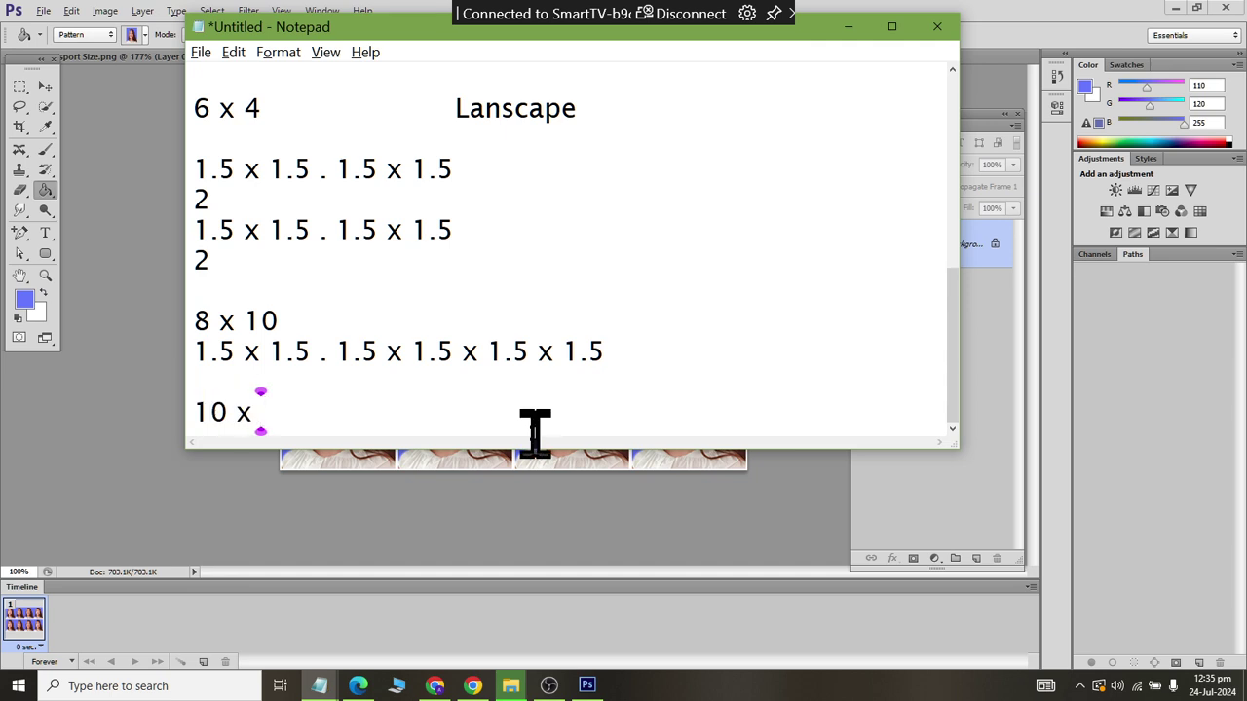
type("8")
key("Return")
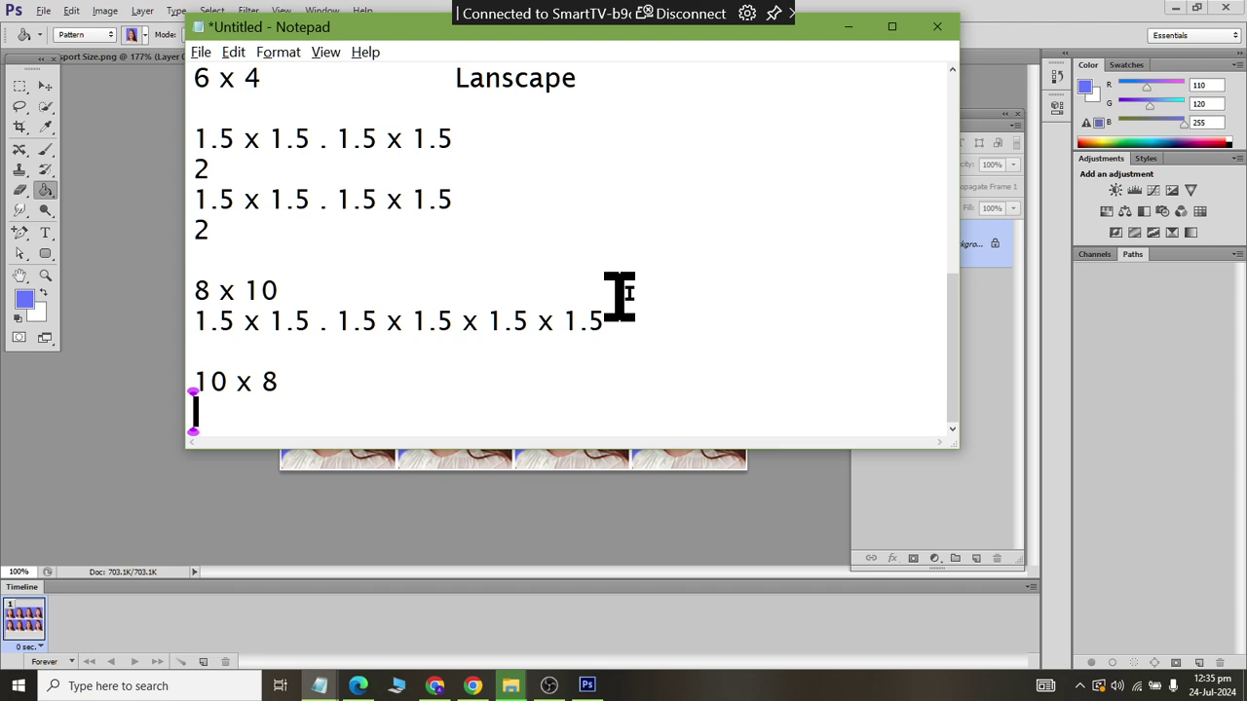
left_click_drag(608, 322, 198, 324)
key("ctrl+c")
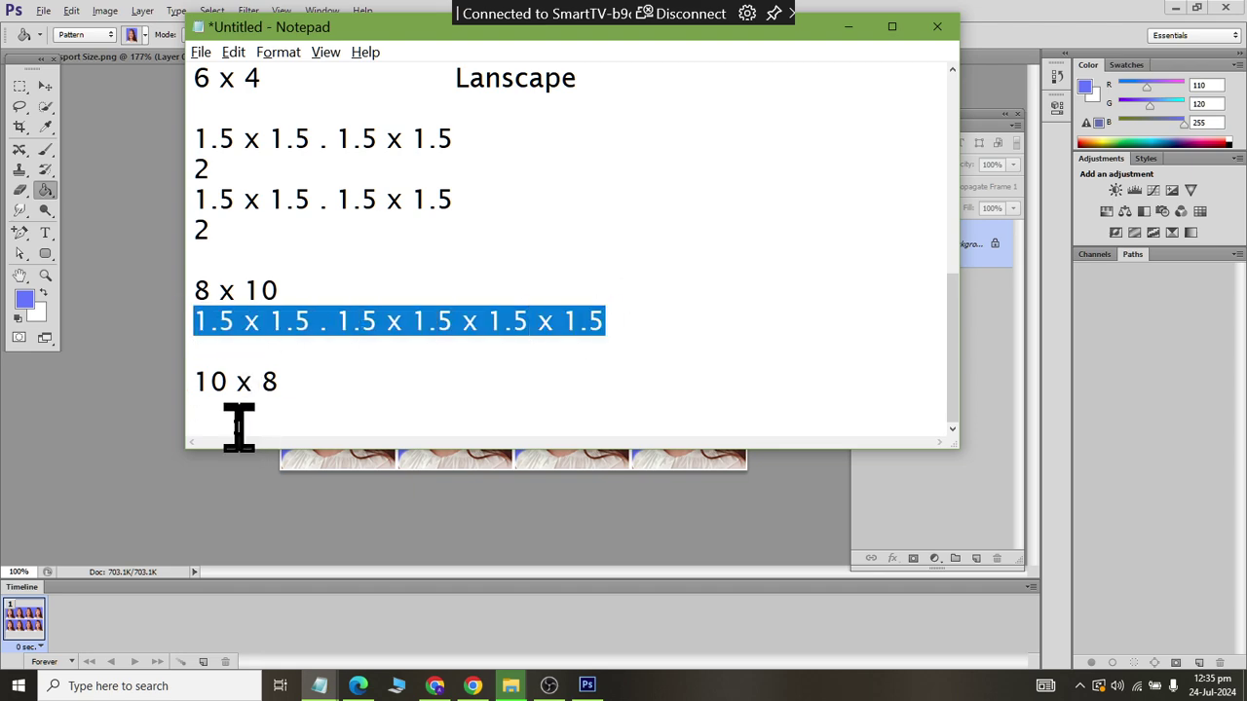
left_click(240, 417)
key("ctrl+v")
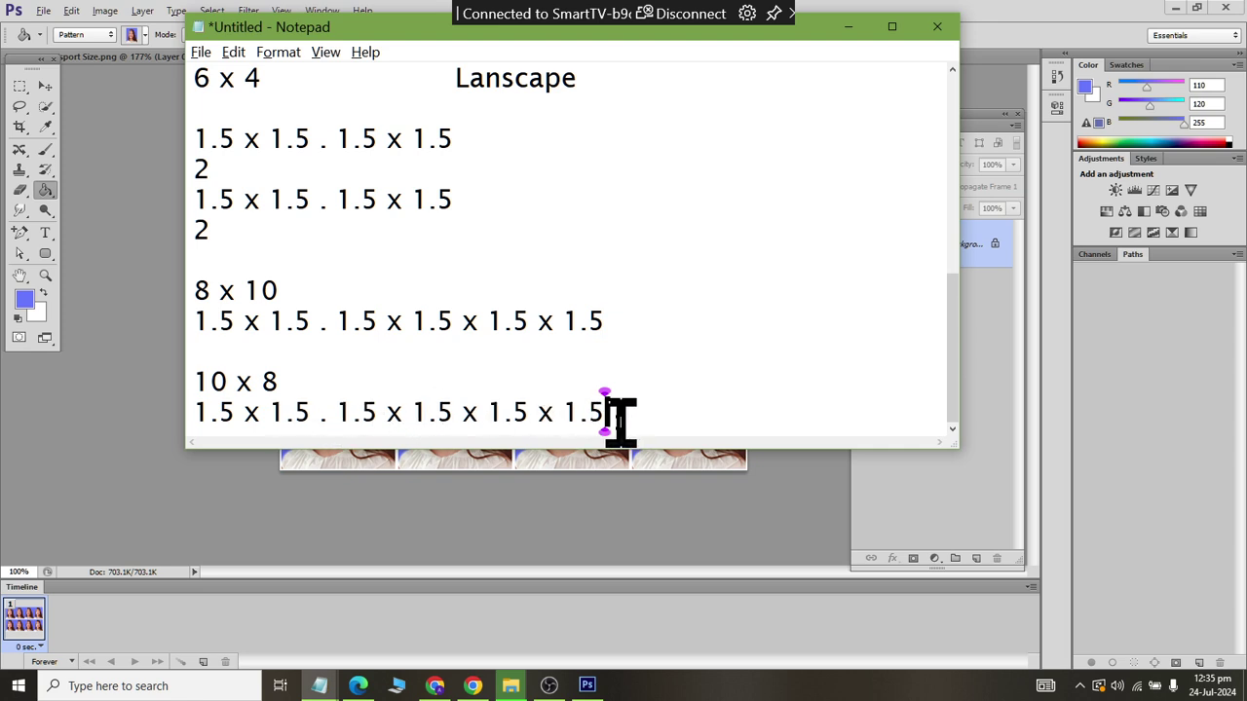
type(" x 1")
type(".5")
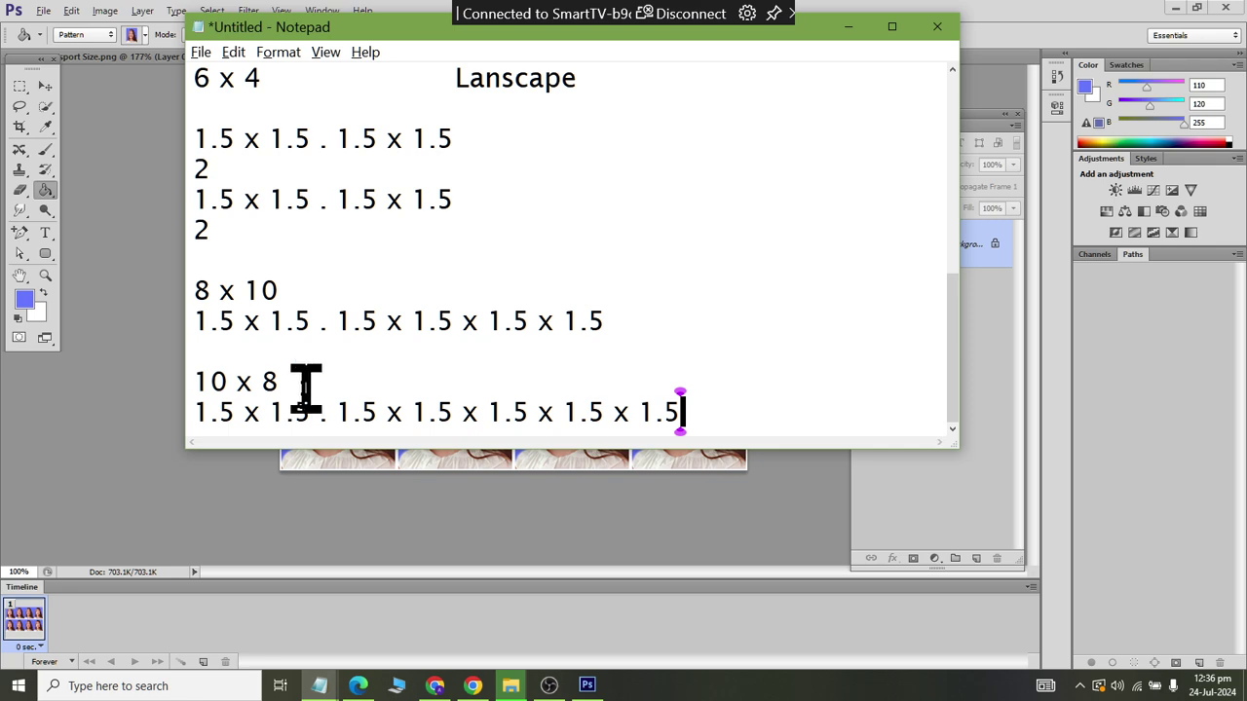
Step: Create a new Photo-preset document, Landscape 8 x 10, at 100 pixels per inch
left_click(43, 10)
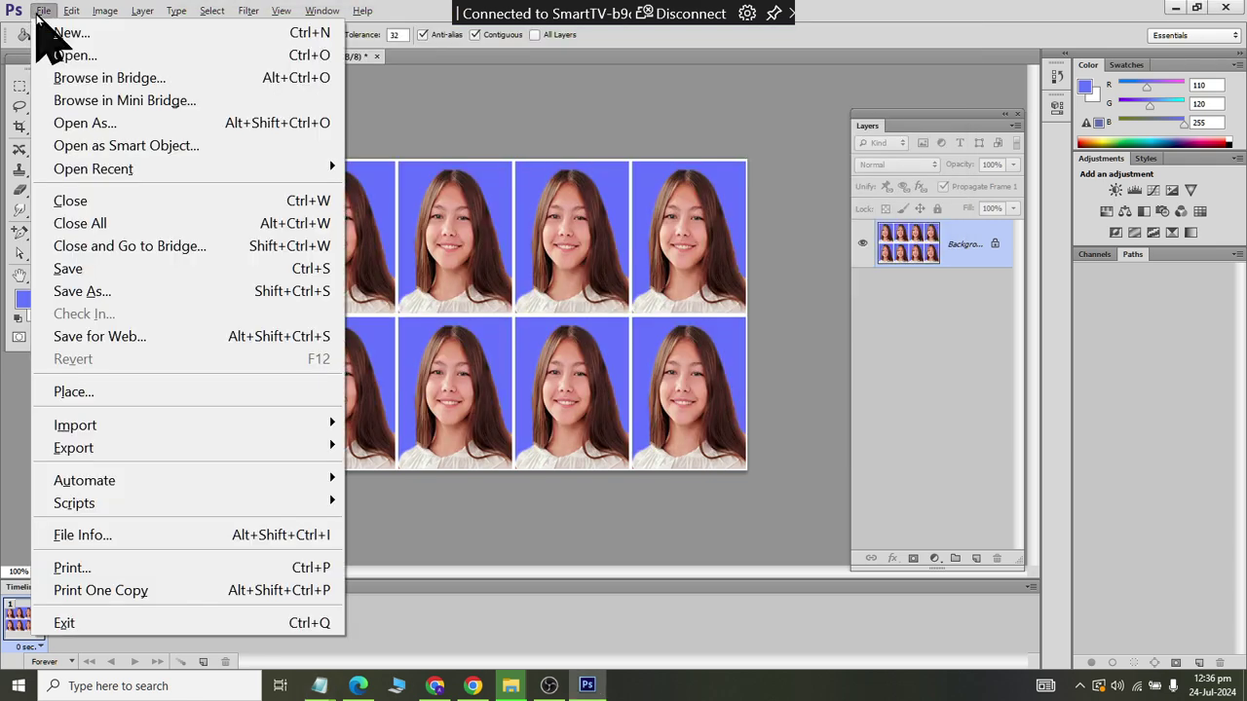
left_click(59, 34)
left_click(526, 180)
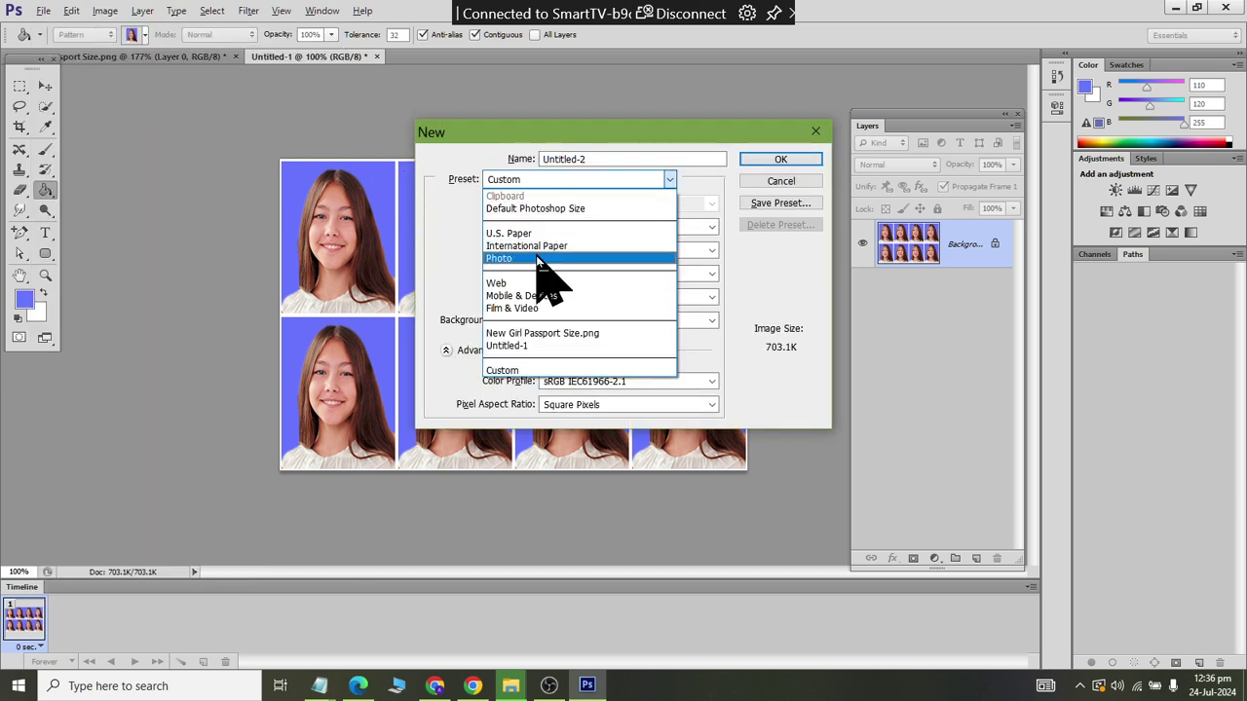
left_click(536, 258)
left_click(568, 205)
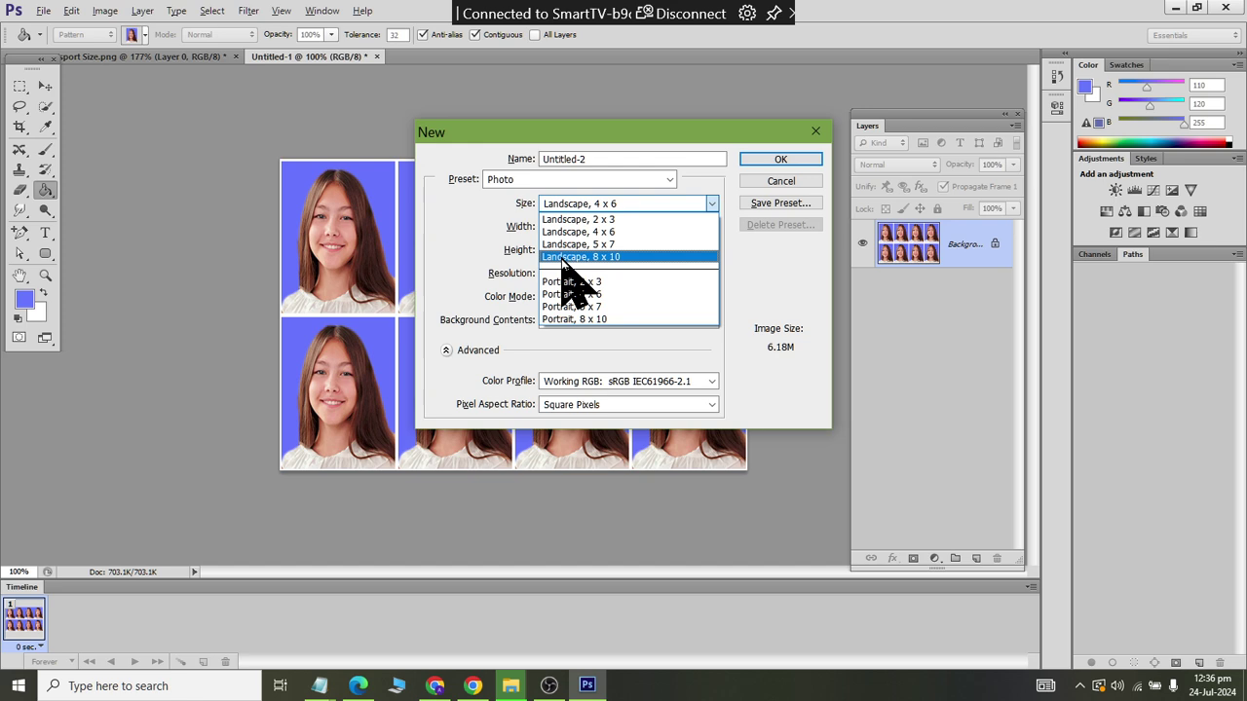
key("alt+Tab")
key("alt+Tab")
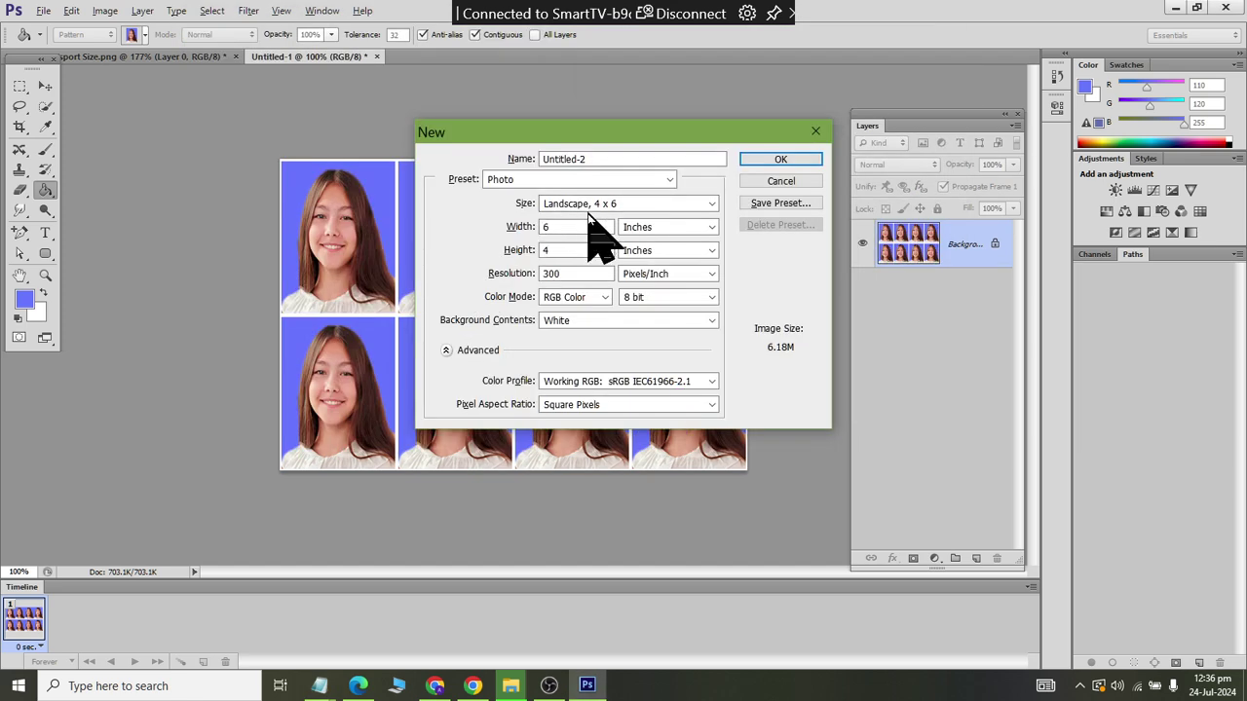
left_click(592, 205)
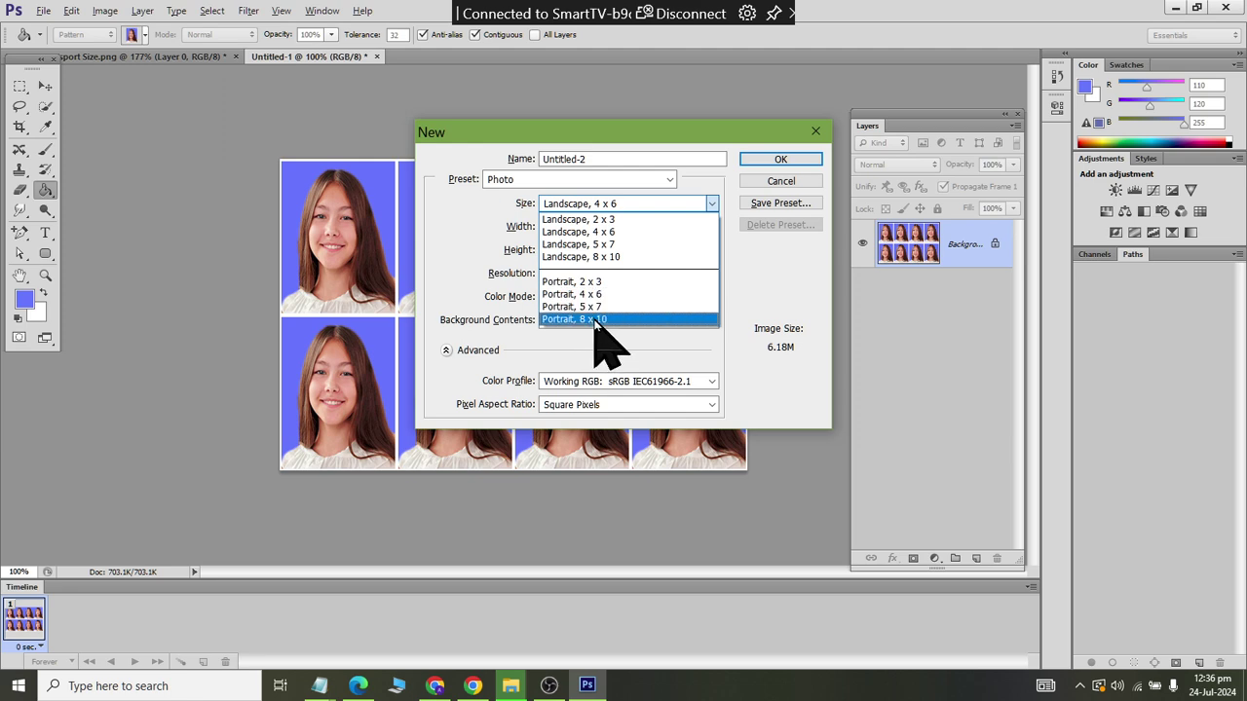
left_click(616, 258)
double_click(579, 273)
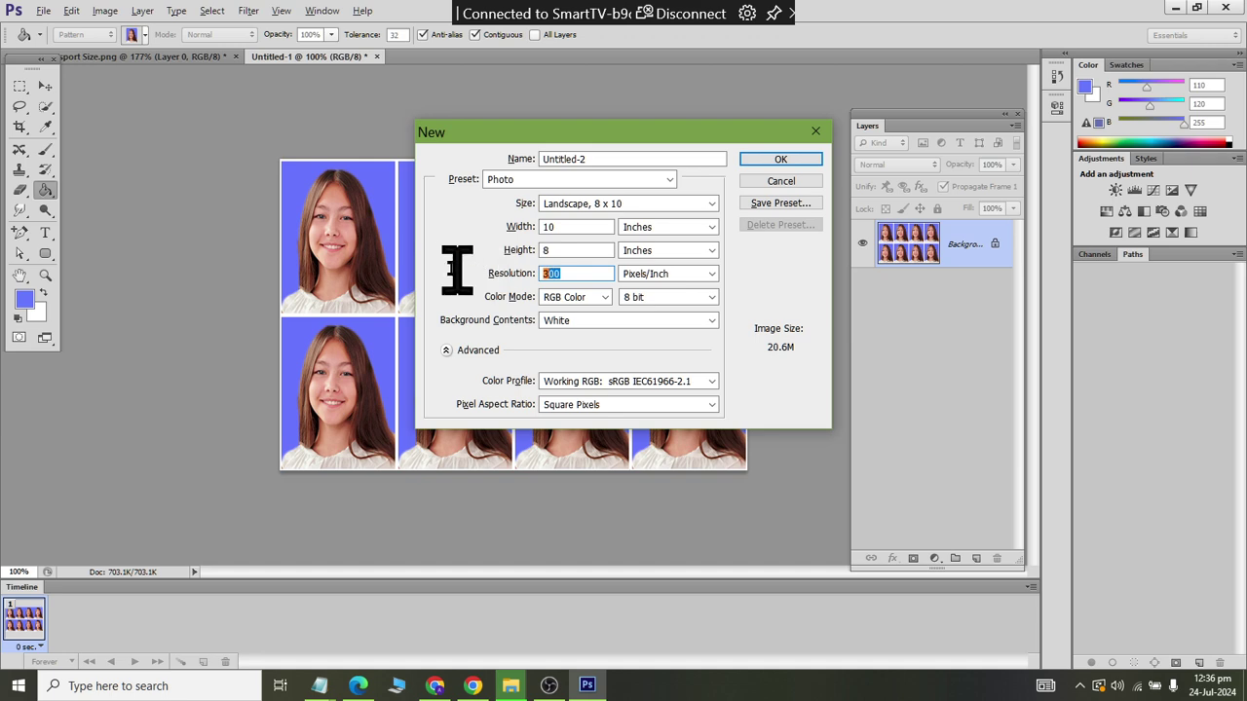
type("100")
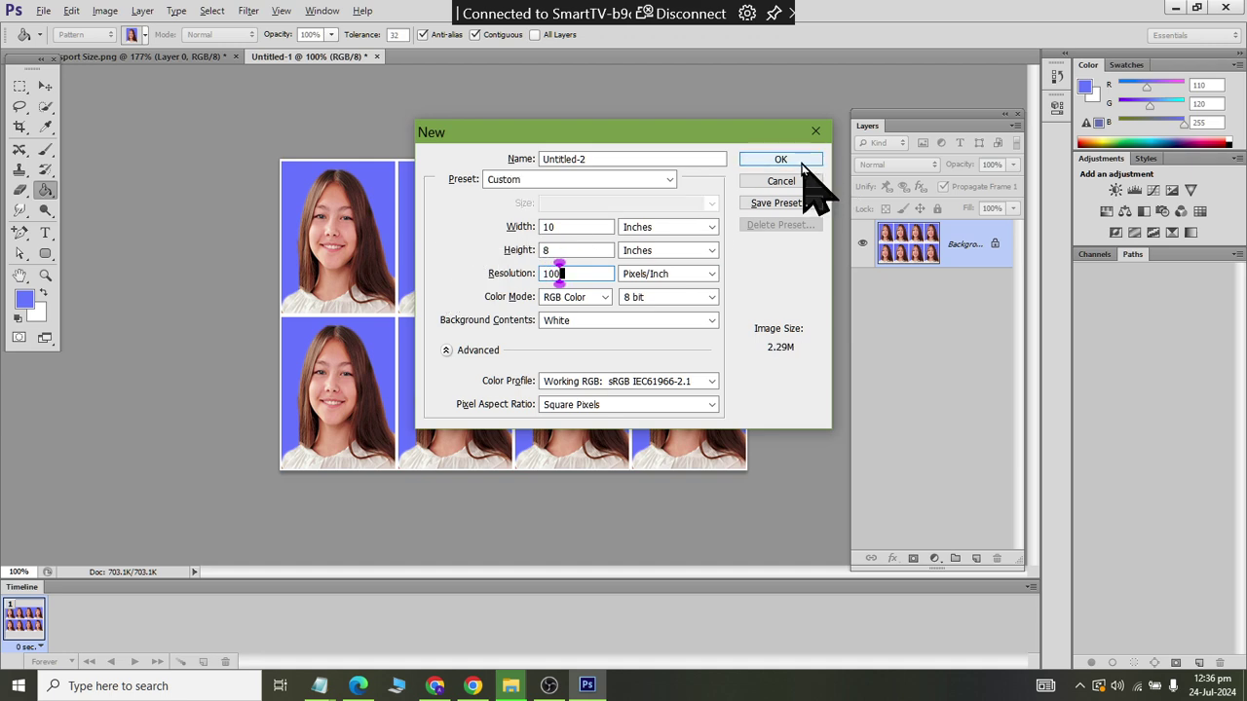
left_click(802, 161)
left_click(803, 162)
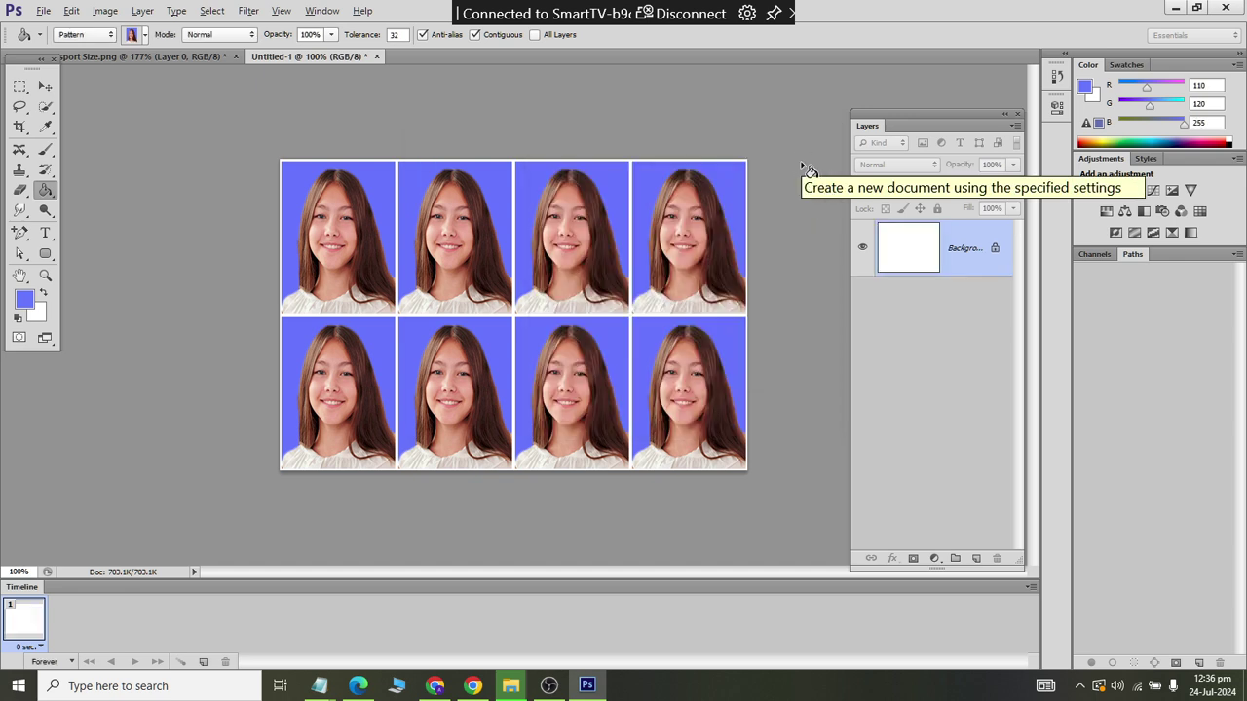
Step: Paint-bucket fill the 10 x 8 canvas with the saved passport photo pattern
right_click(45, 191)
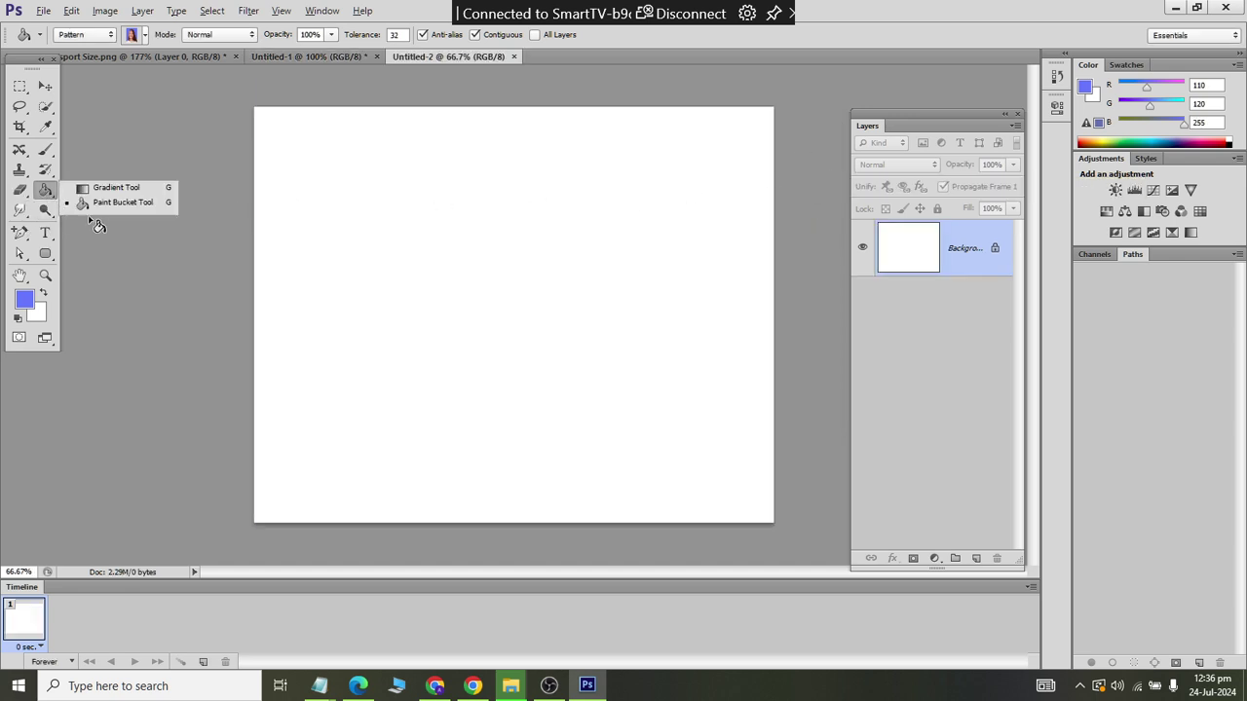
left_click(107, 204)
left_click(144, 37)
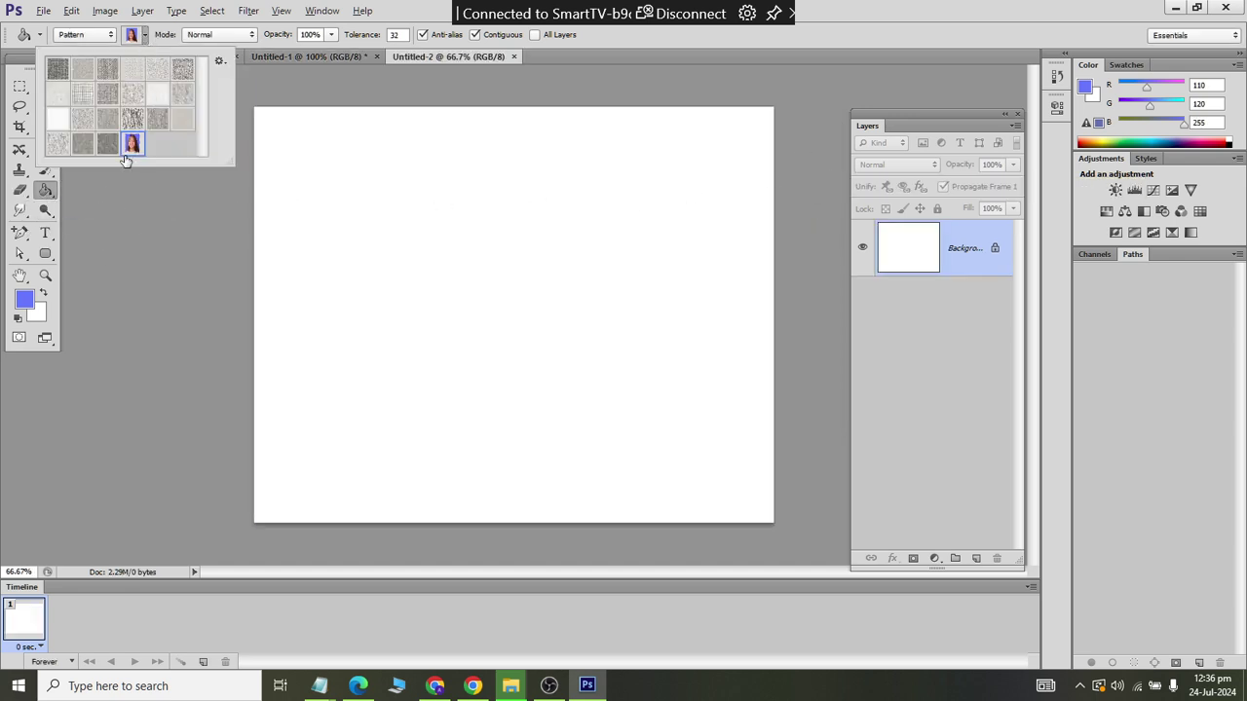
left_click(416, 183)
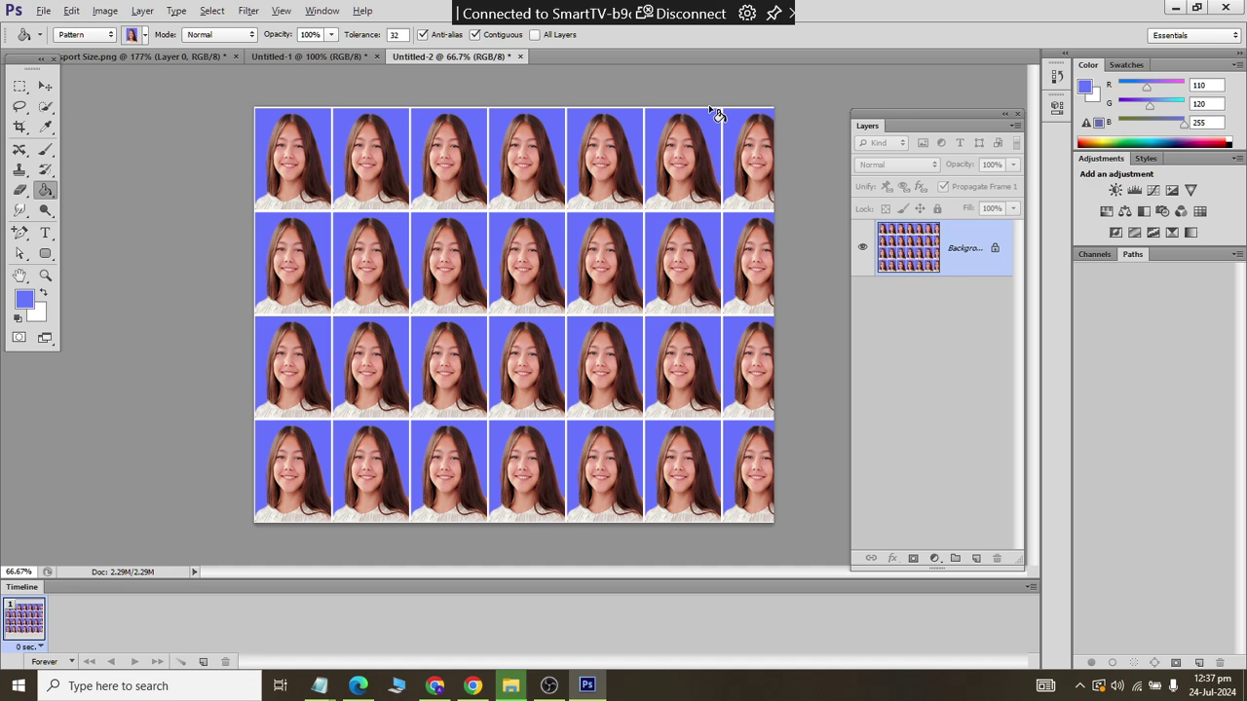
Step: Save the sheet as PNG 'New Girl PassportSize Photo', then bring OBS to the front
left_click(44, 11)
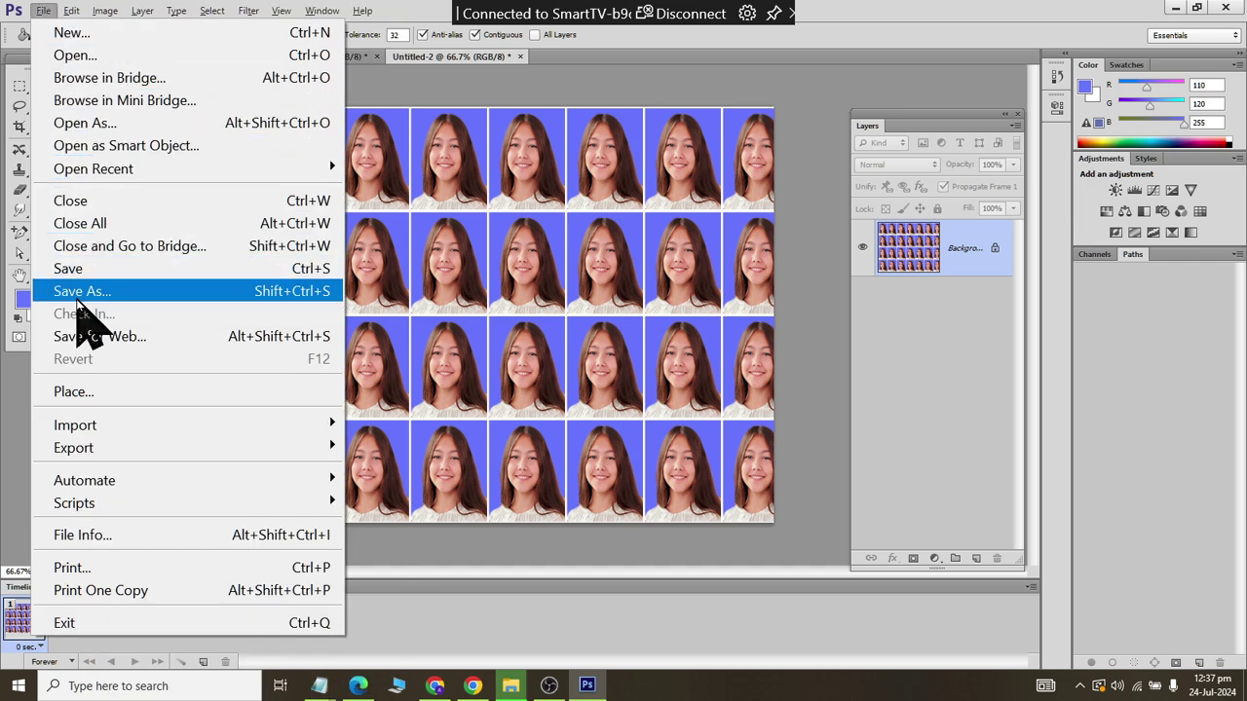
left_click(80, 292)
left_click(306, 475)
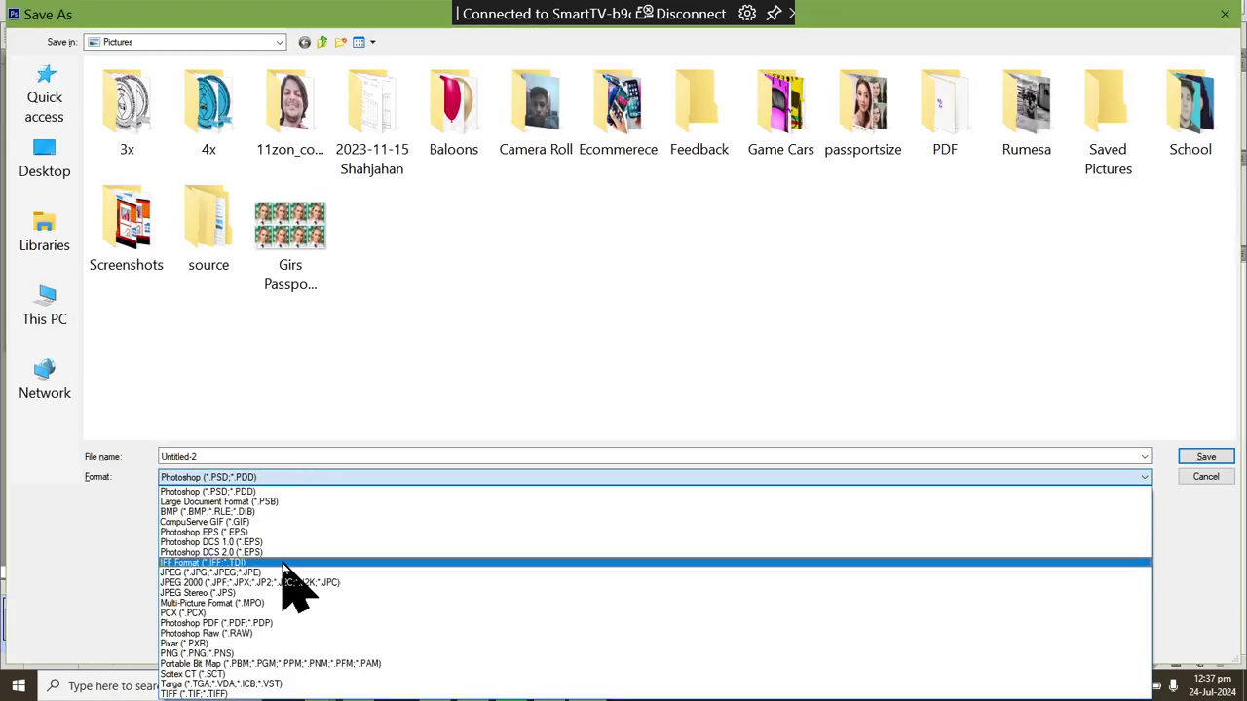
left_click(252, 651)
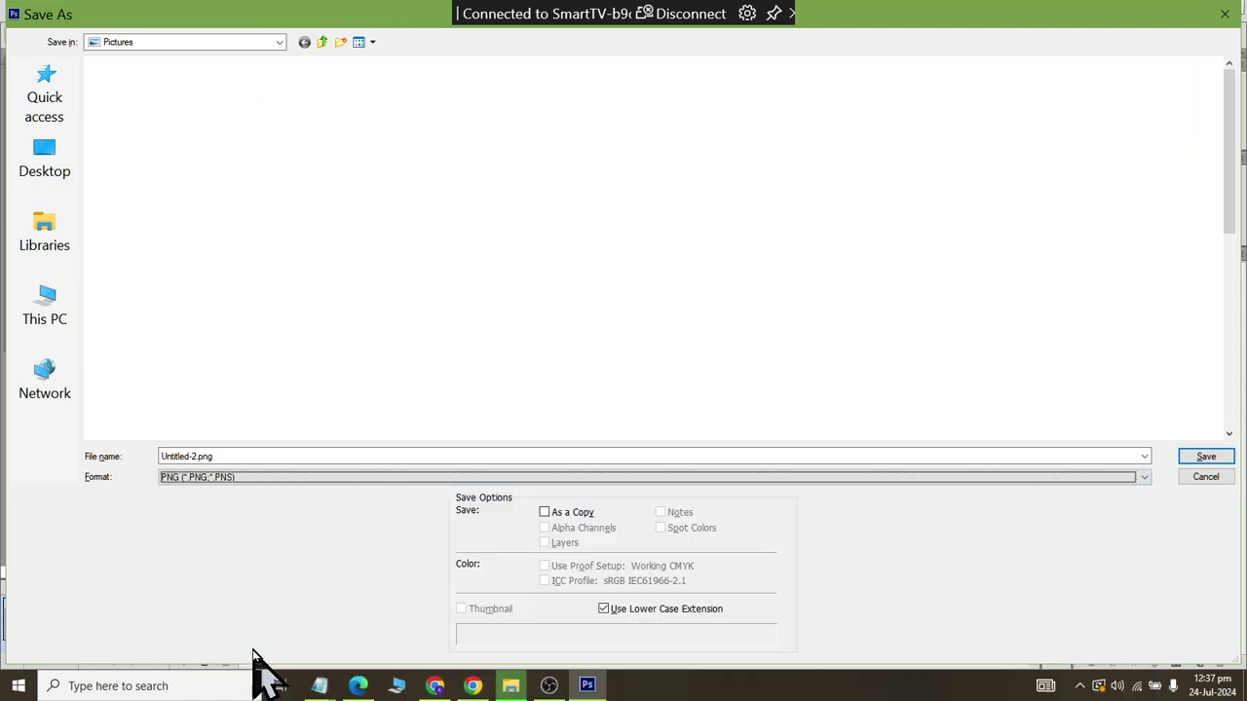
double_click(298, 454)
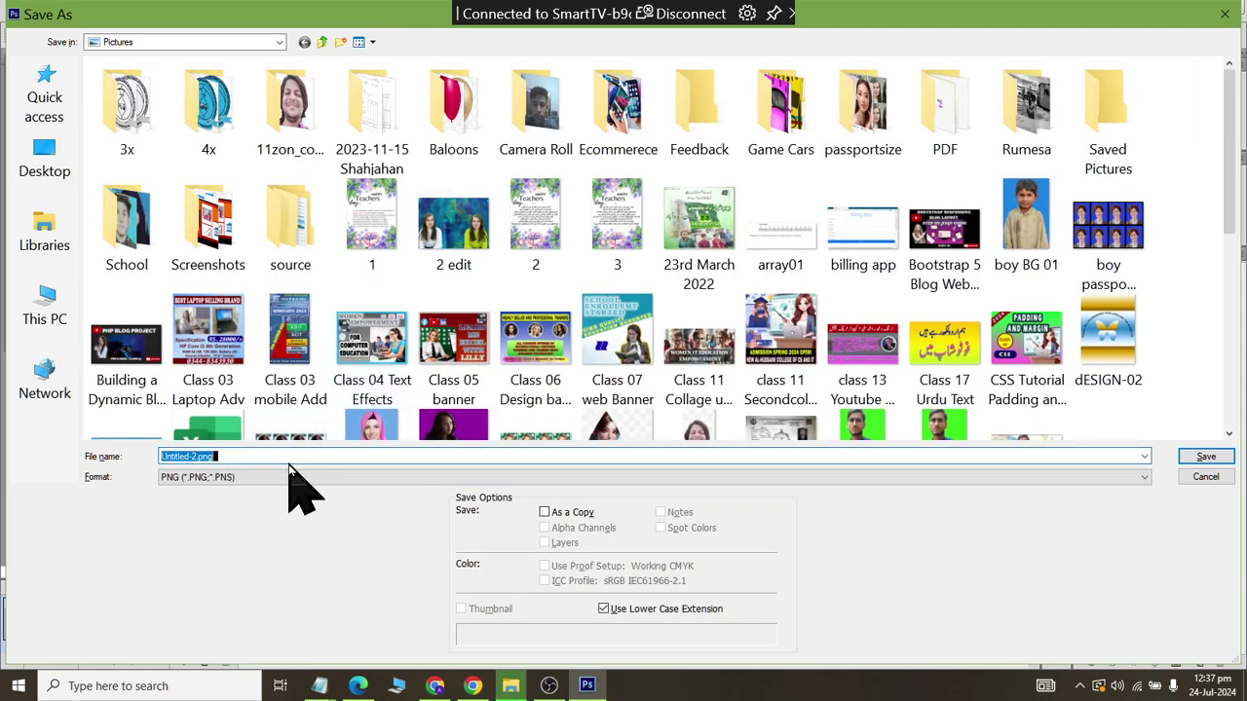
type("New G")
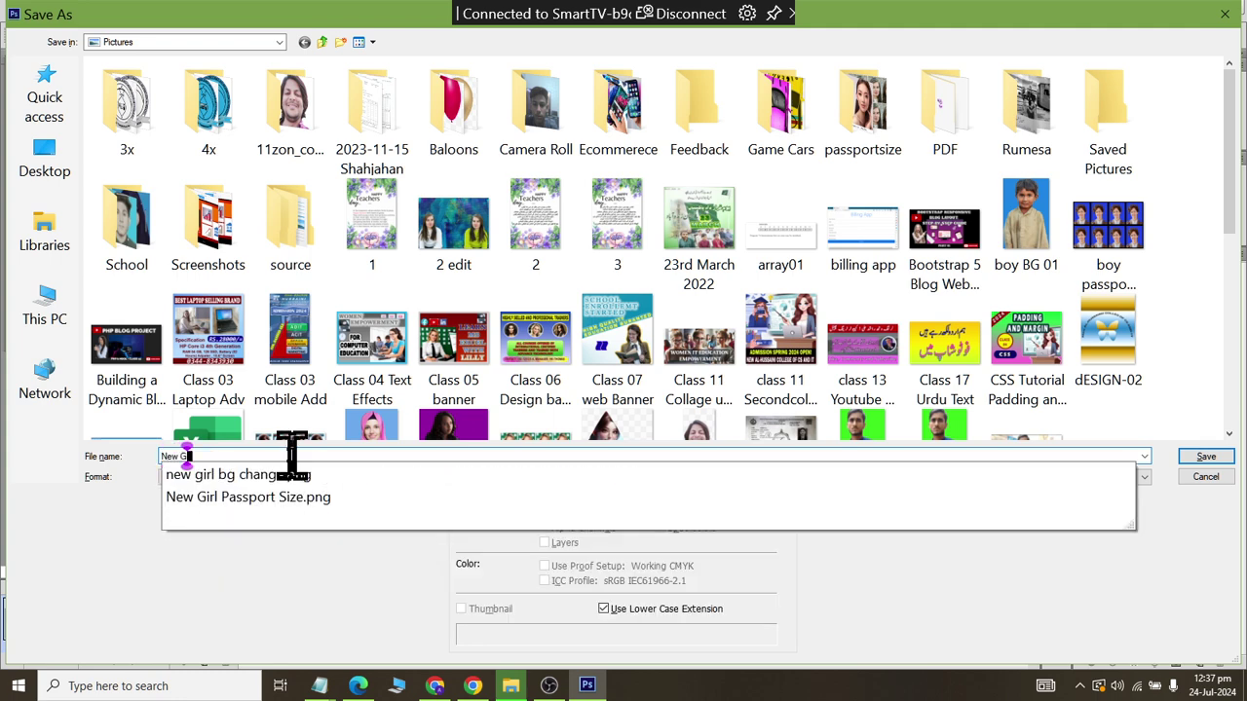
type("irl Pass")
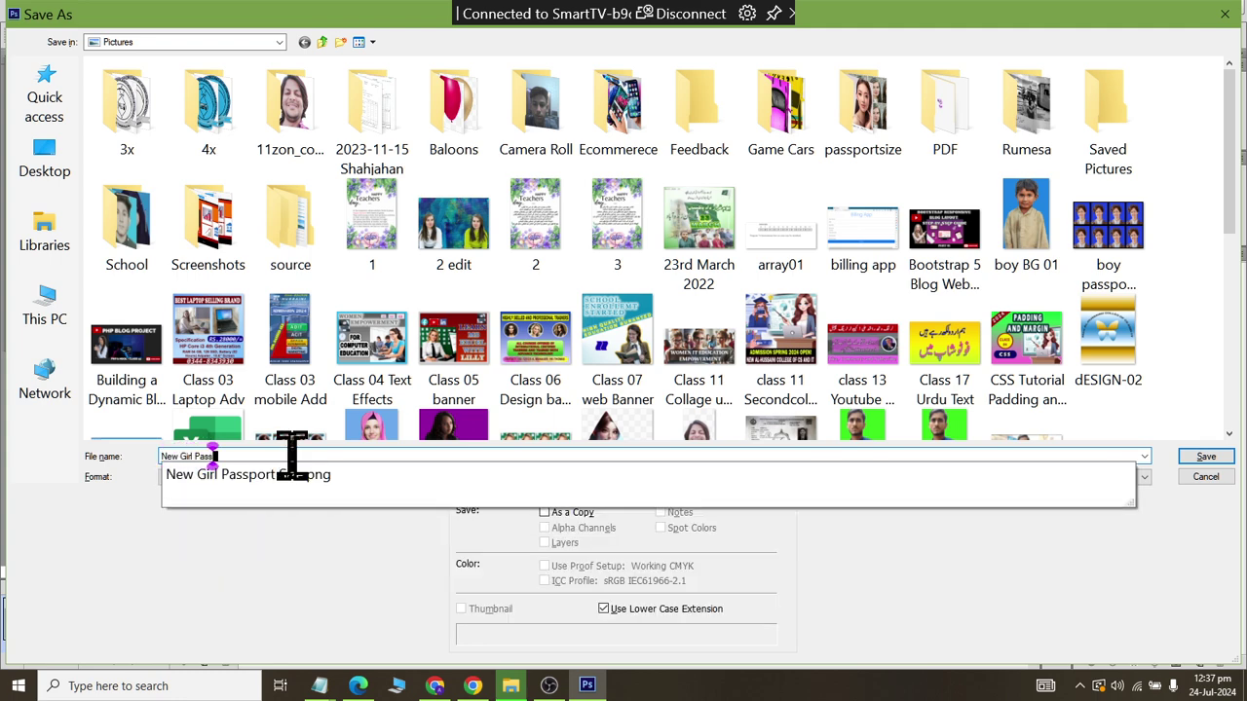
type("portSize P")
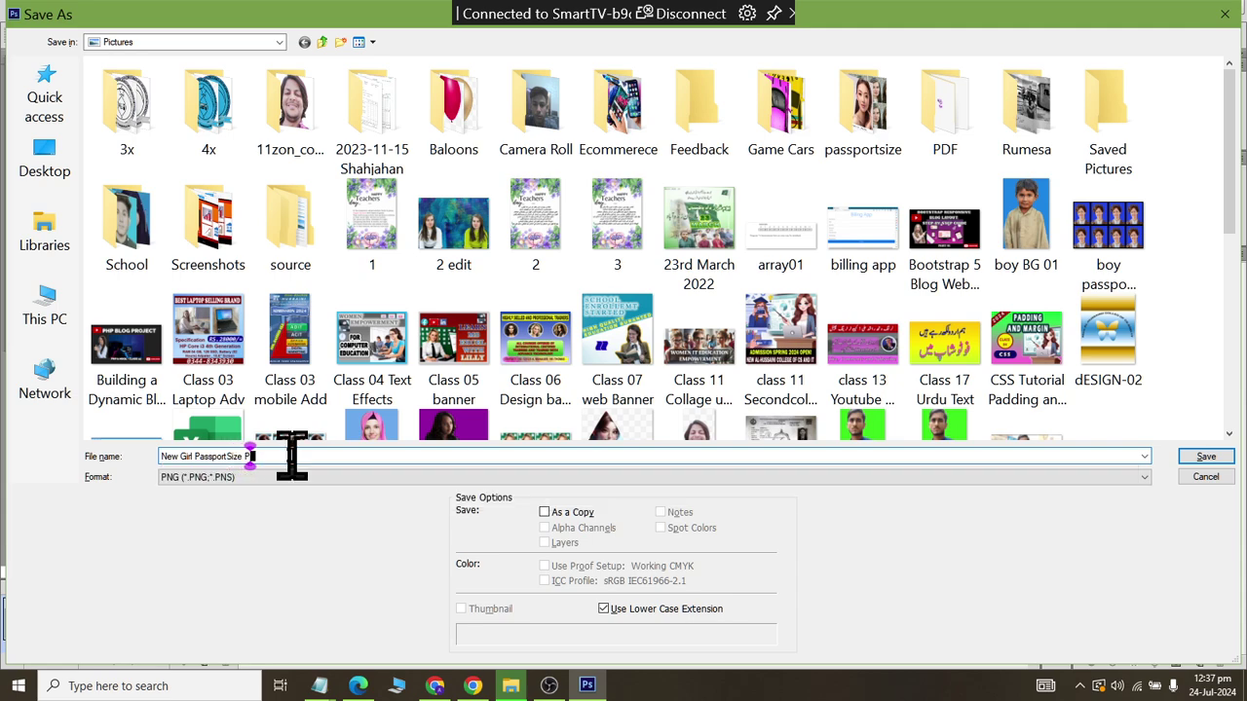
type("hoto")
key("Return")
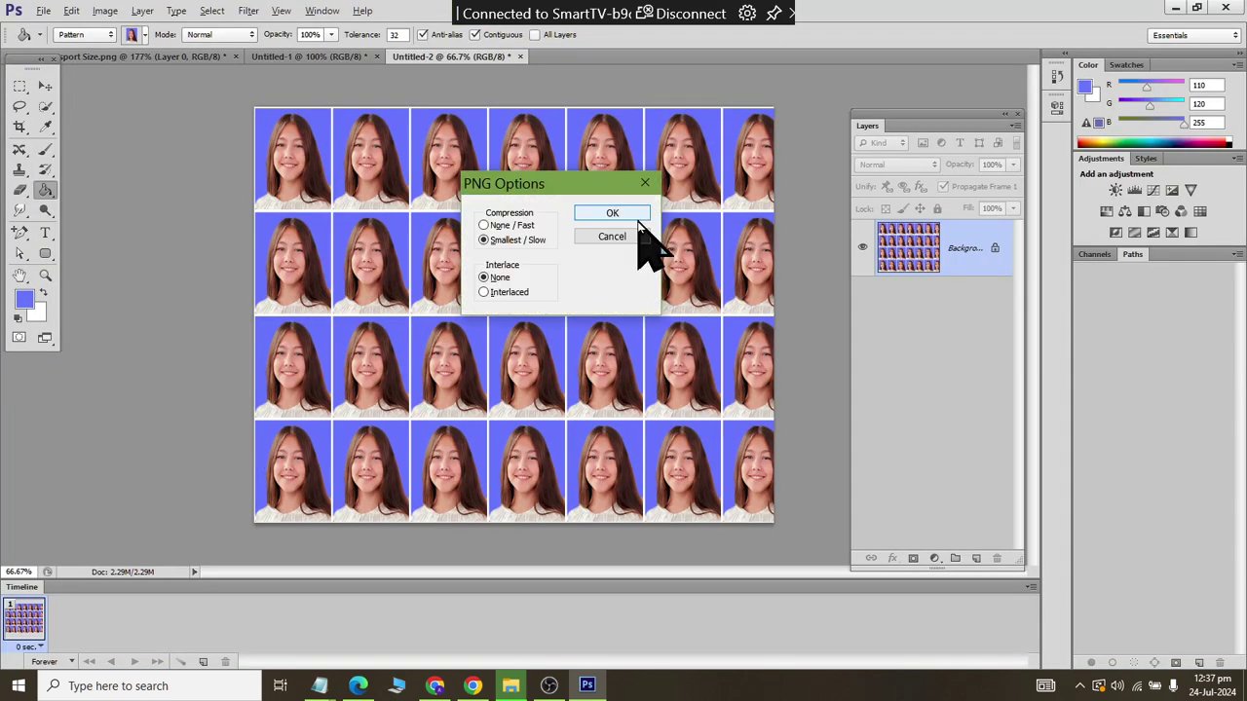
left_click(638, 218)
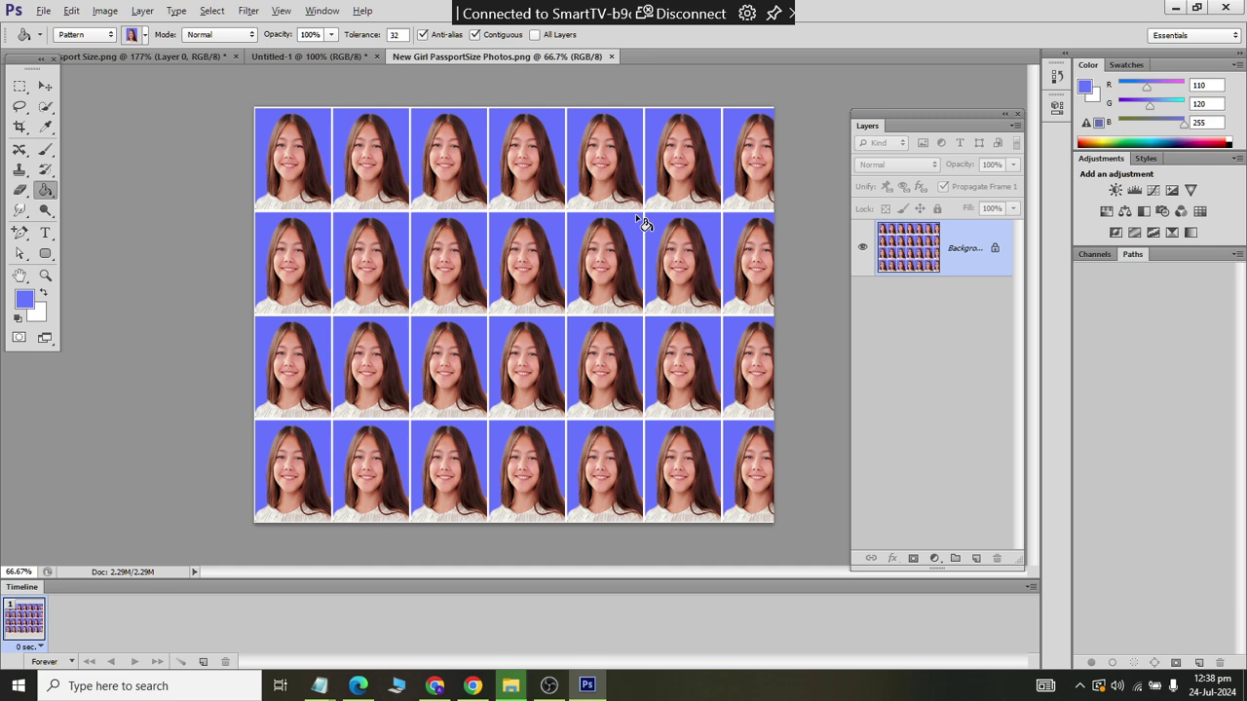
left_click(304, 55)
left_click(548, 685)
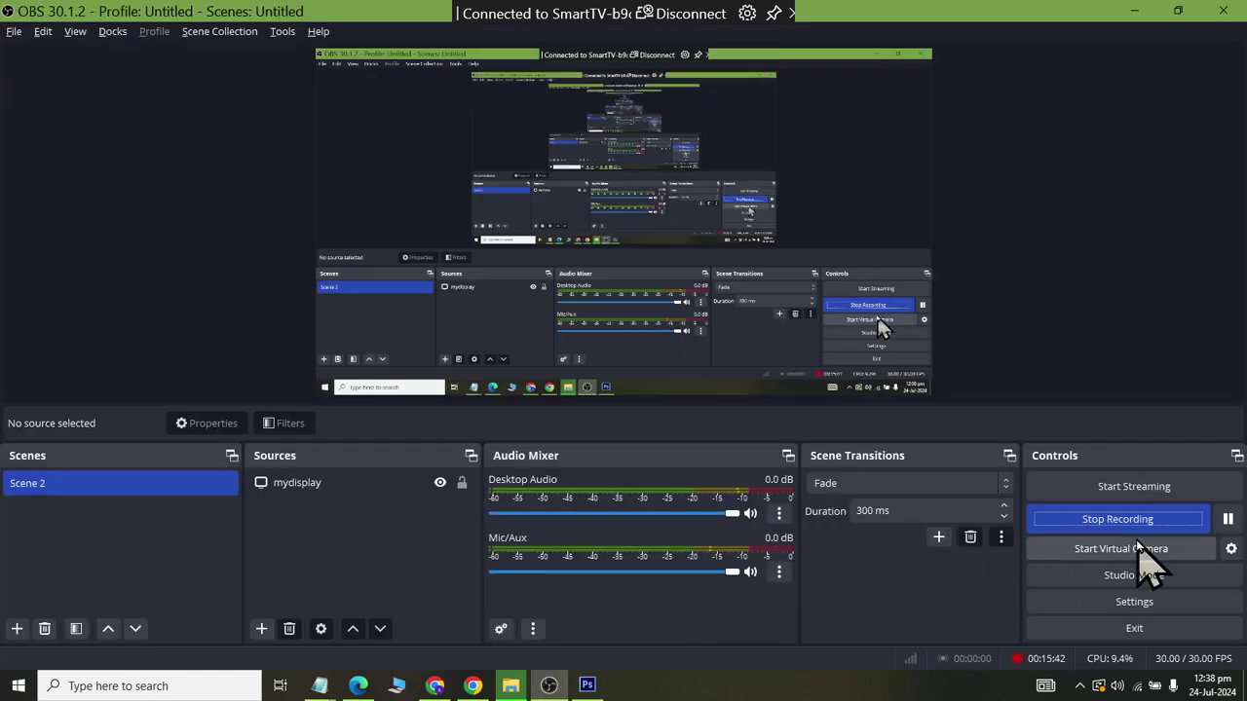